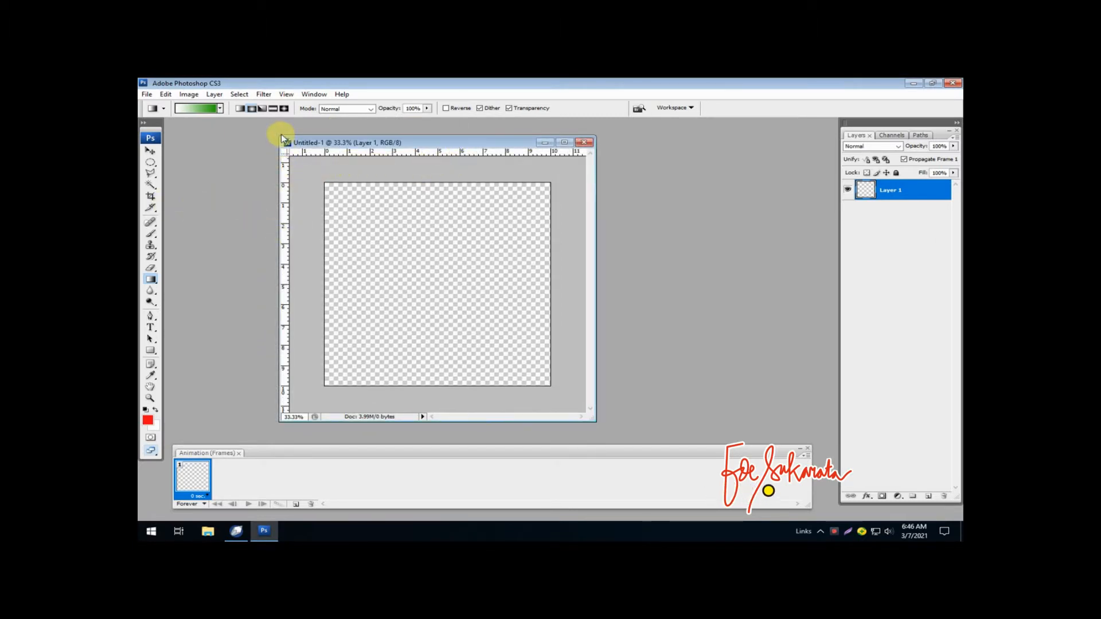
- Enlarge the document window, add vertical and horizontal guides through the canvas centre, and set the ruler origin at their intersection
drag(281, 137, 247, 119)
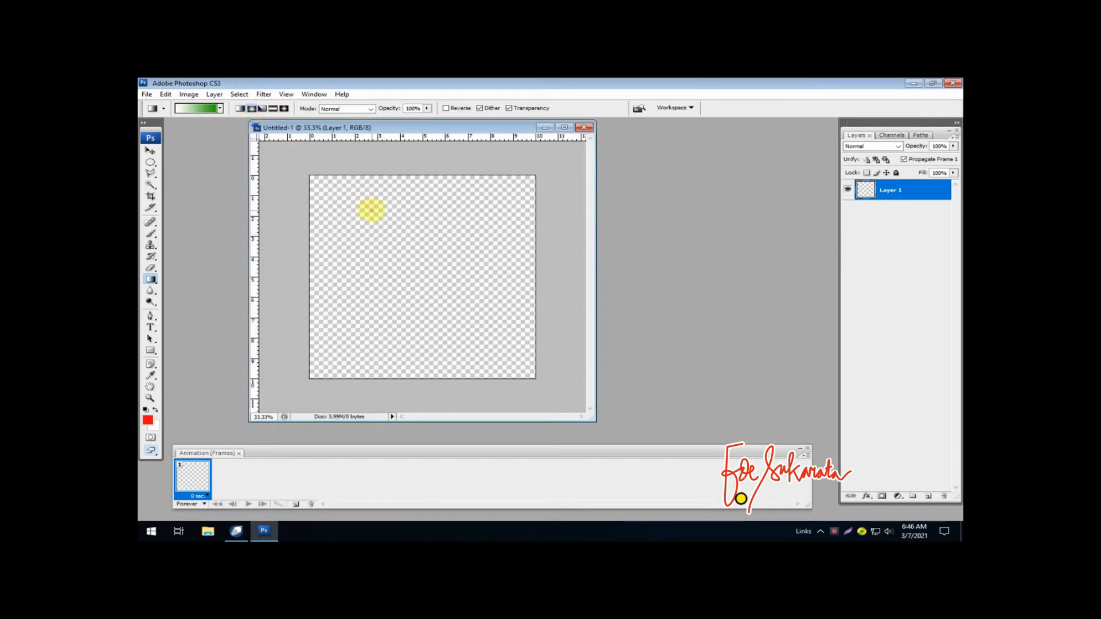
key(ctrl+plus)
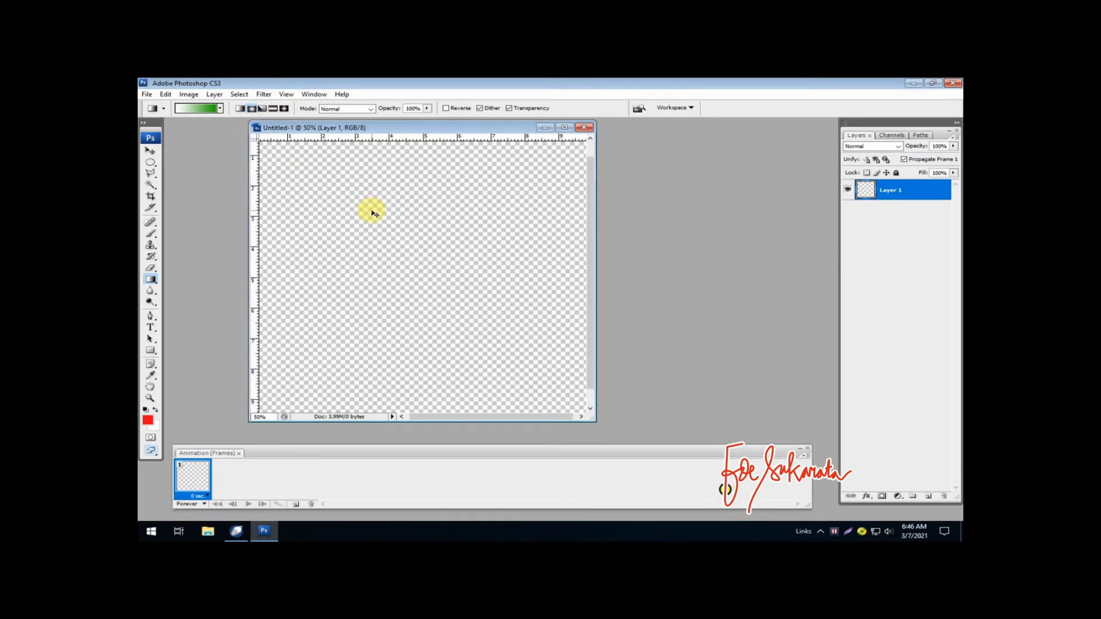
key(ctrl+minus)
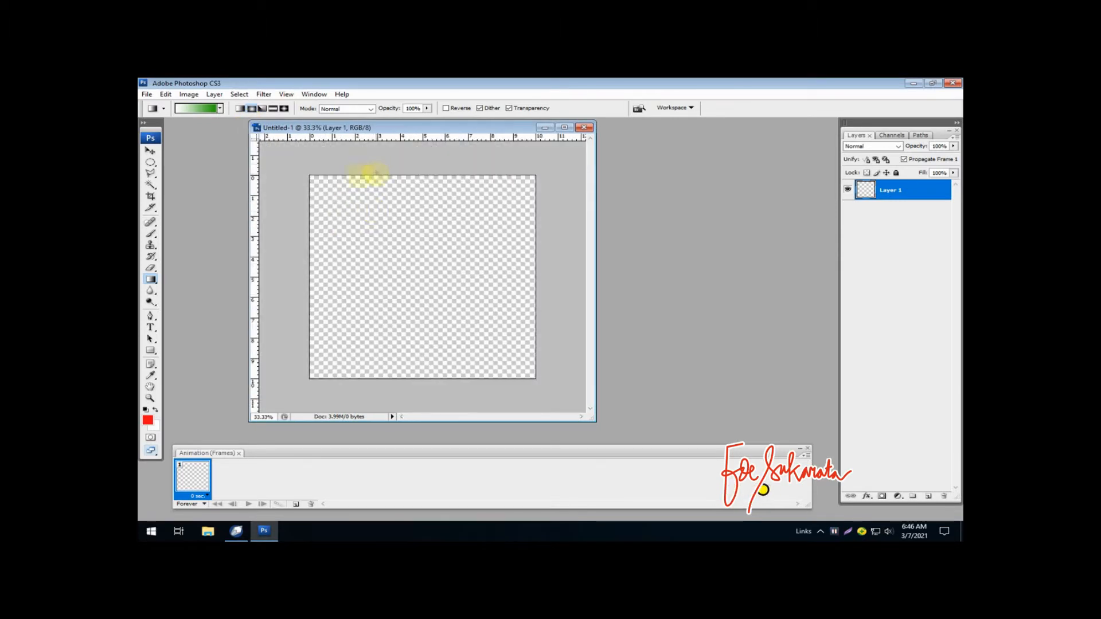
drag(254, 252, 423, 252)
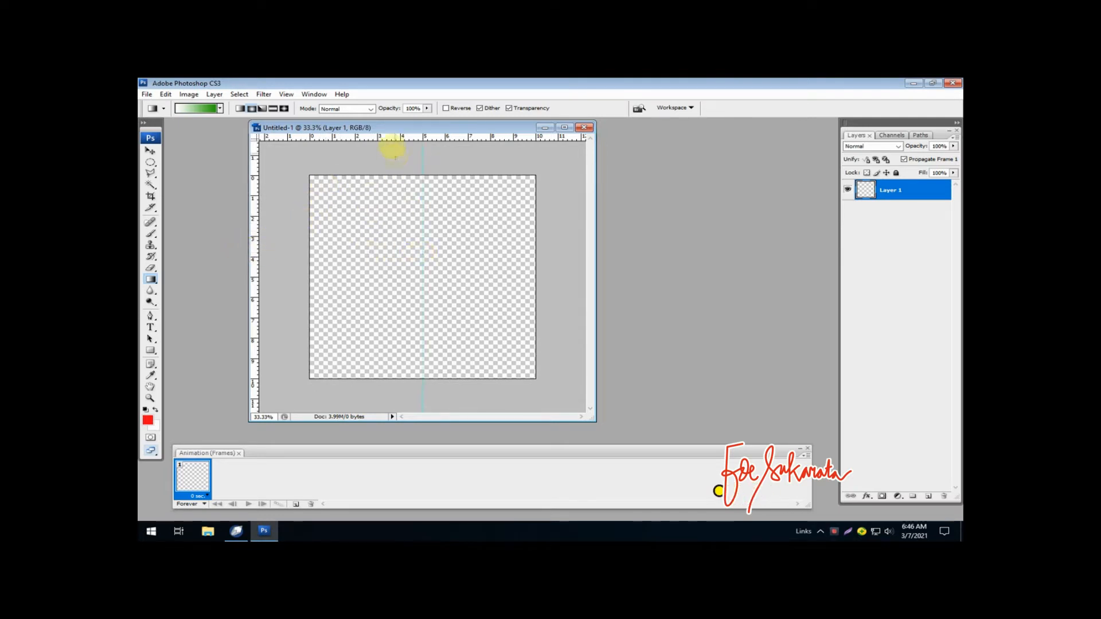
drag(388, 136, 352, 277)
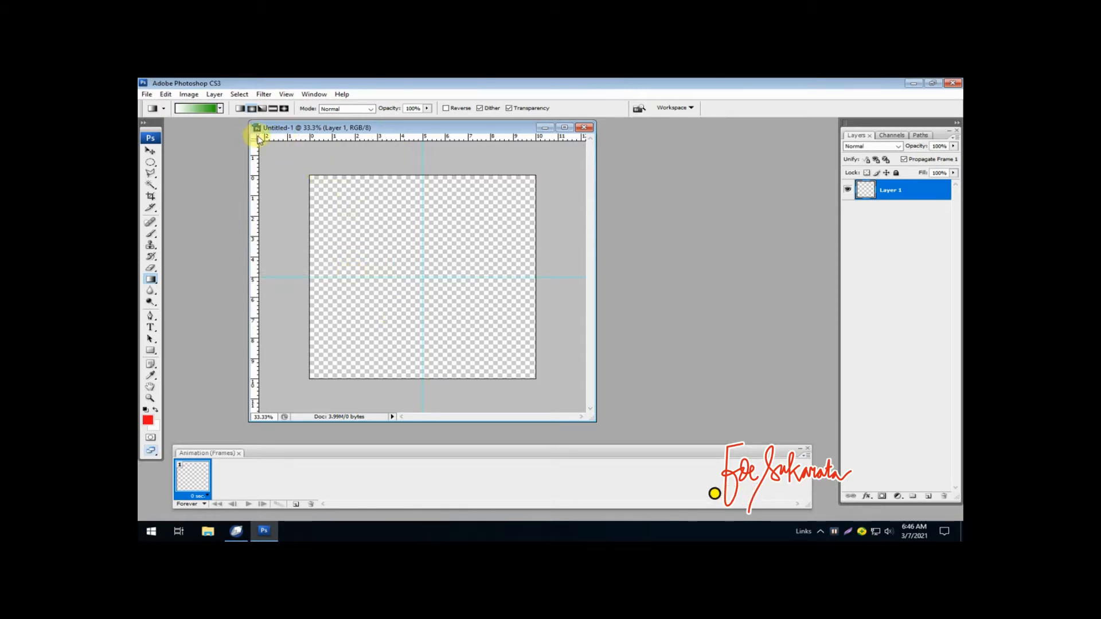
drag(256, 140, 421, 277)
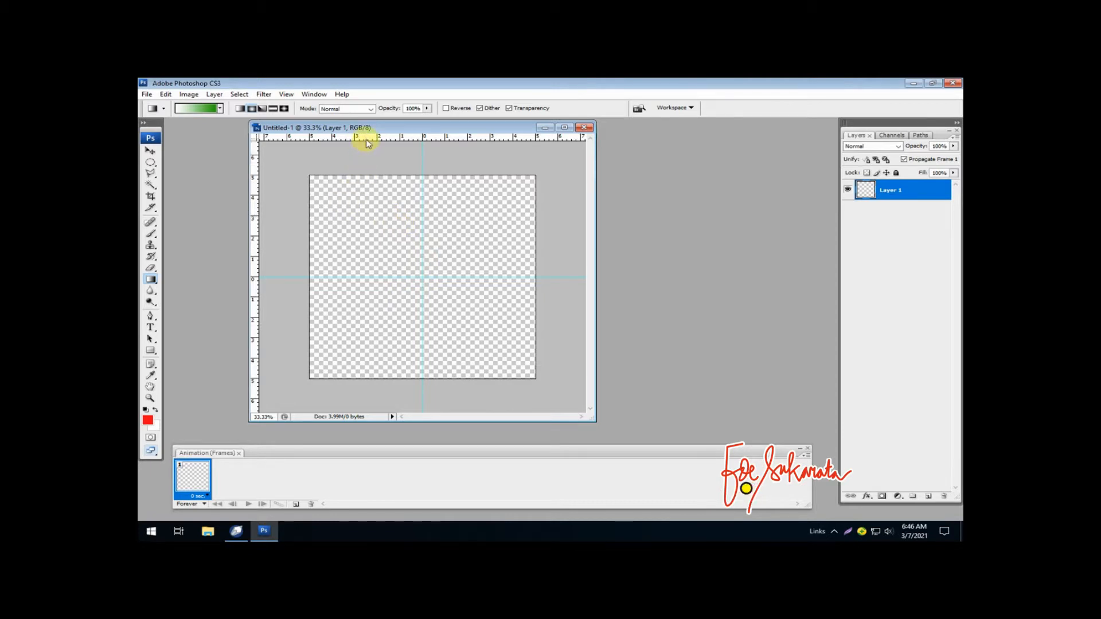
- Add horizontal guides 4 cm above and below the canvas centre and vertical guides about 3.6 cm to either side of it
drag(367, 141, 325, 359)
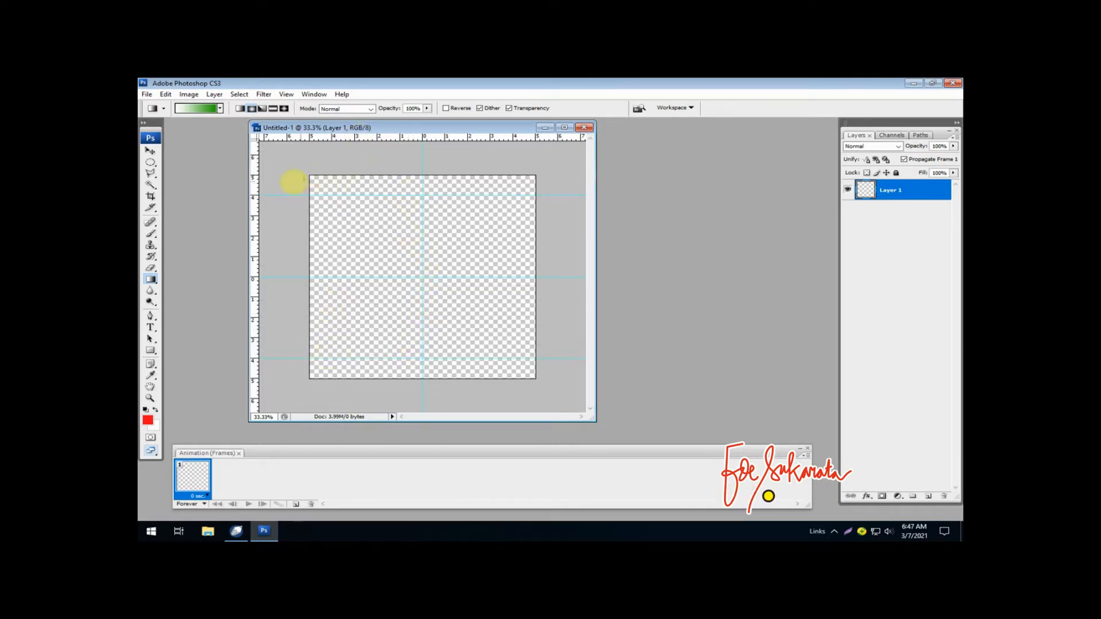
drag(256, 211, 341, 217)
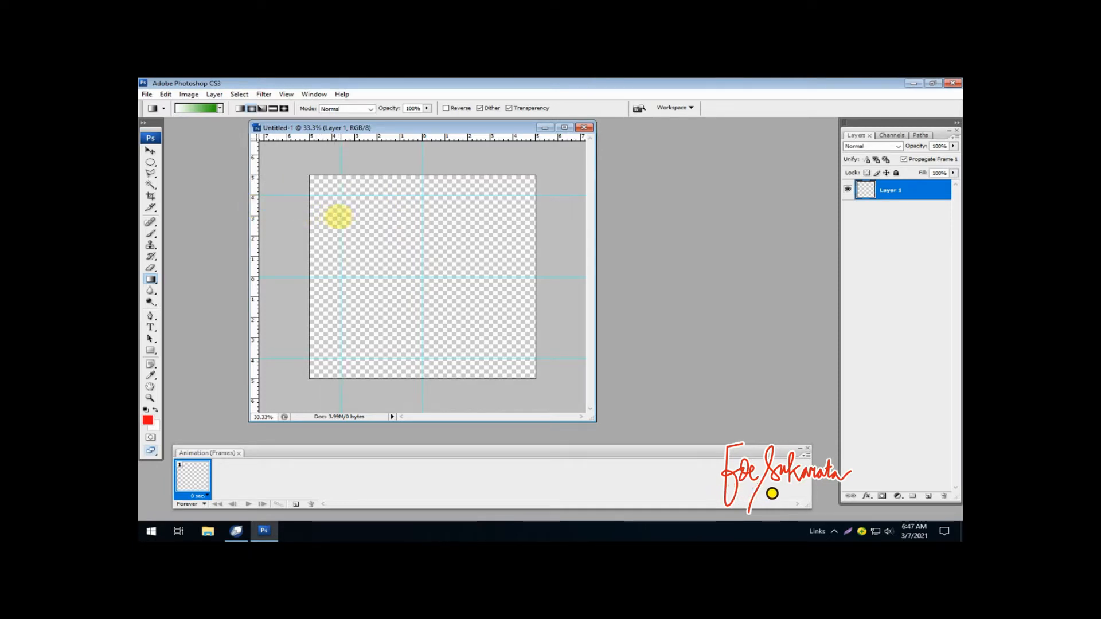
drag(253, 213, 504, 232)
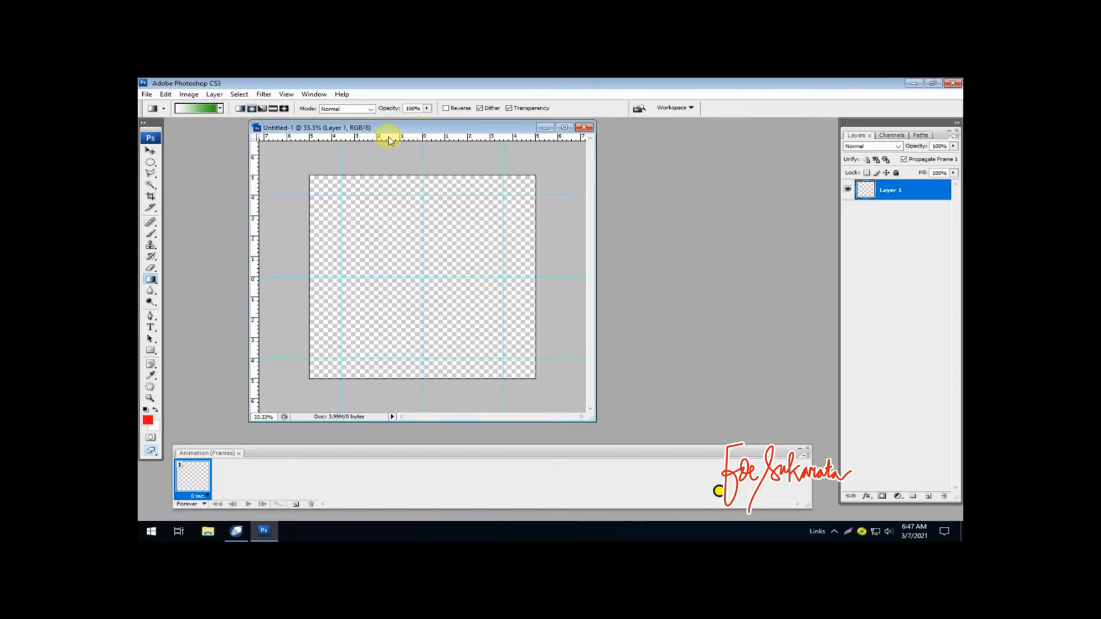
- Add horizontal guides 1 cm and 2 cm above and below the canvas centre
drag(388, 141, 362, 257)
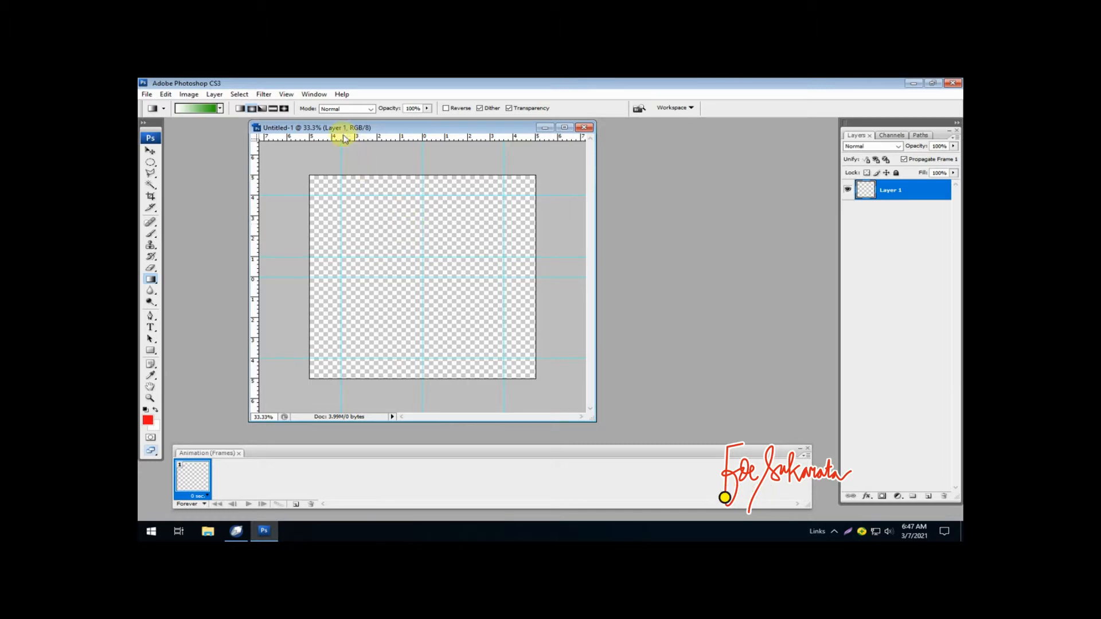
drag(344, 137, 313, 297)
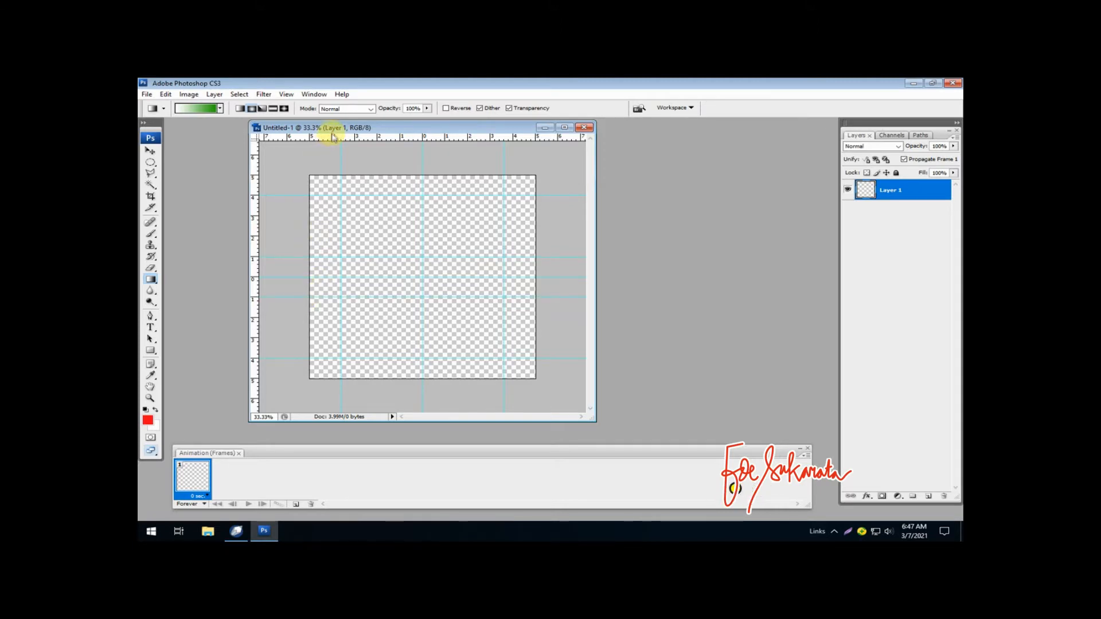
drag(324, 136, 304, 235)
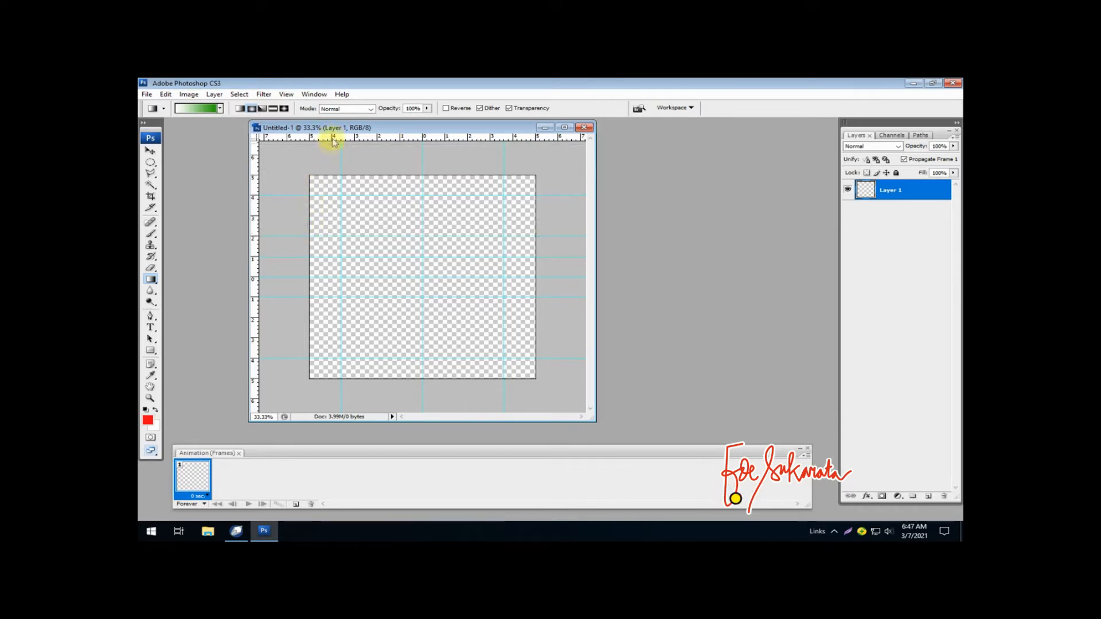
drag(334, 139, 303, 317)
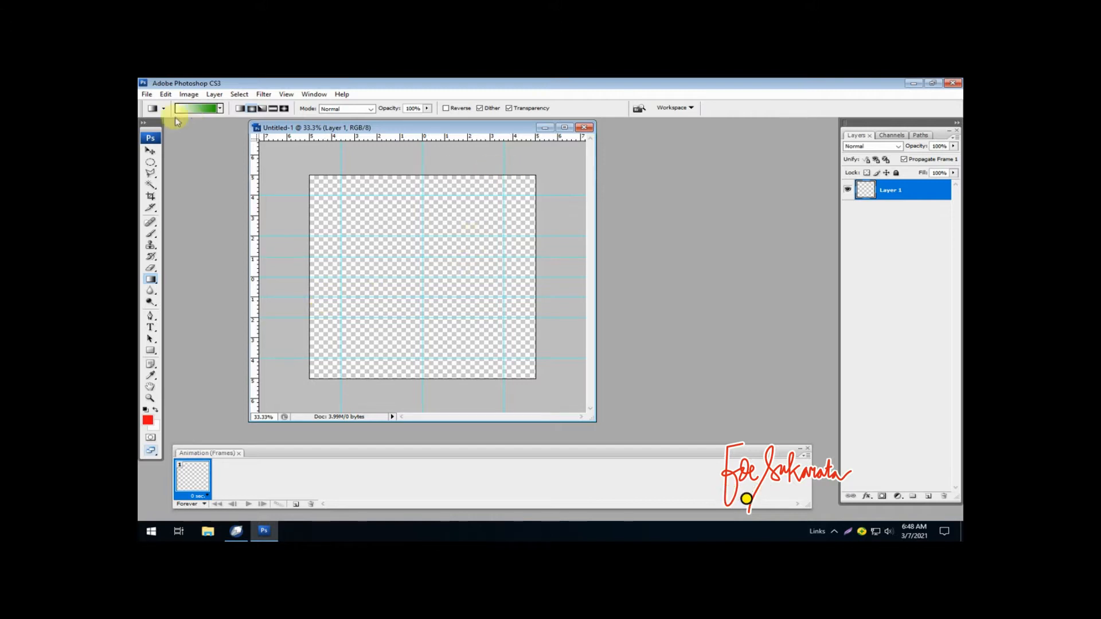
- Outline an upward chevron with the Polygonal Lasso, snapping its peaks to 4 and 2 cm on the centre guide and its ends to the outer guides
click(148, 169)
right_click(151, 173)
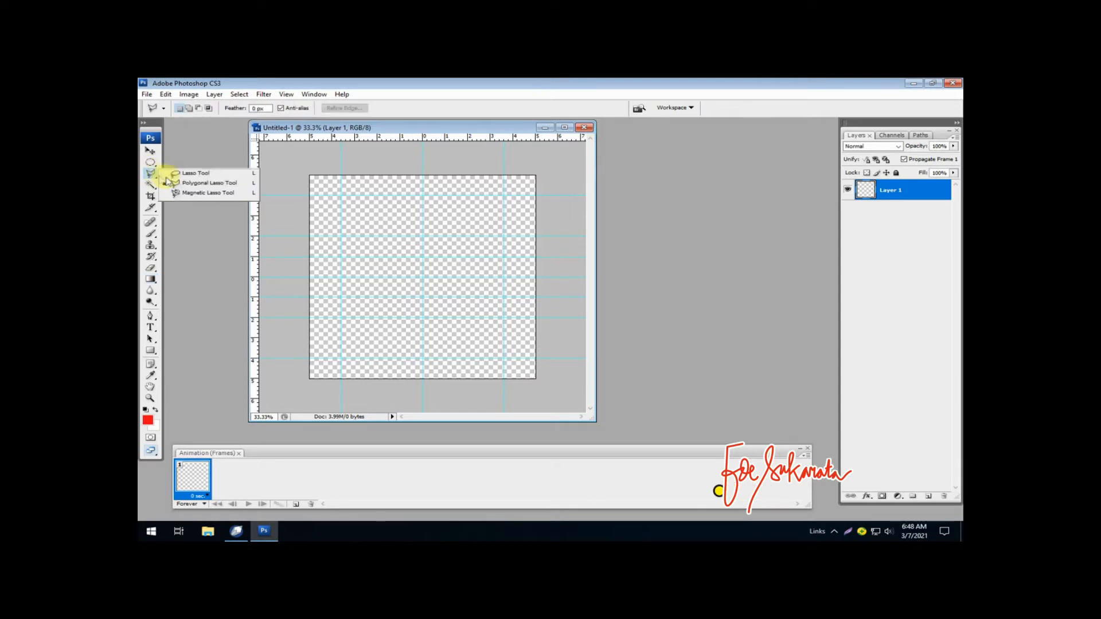
click(185, 183)
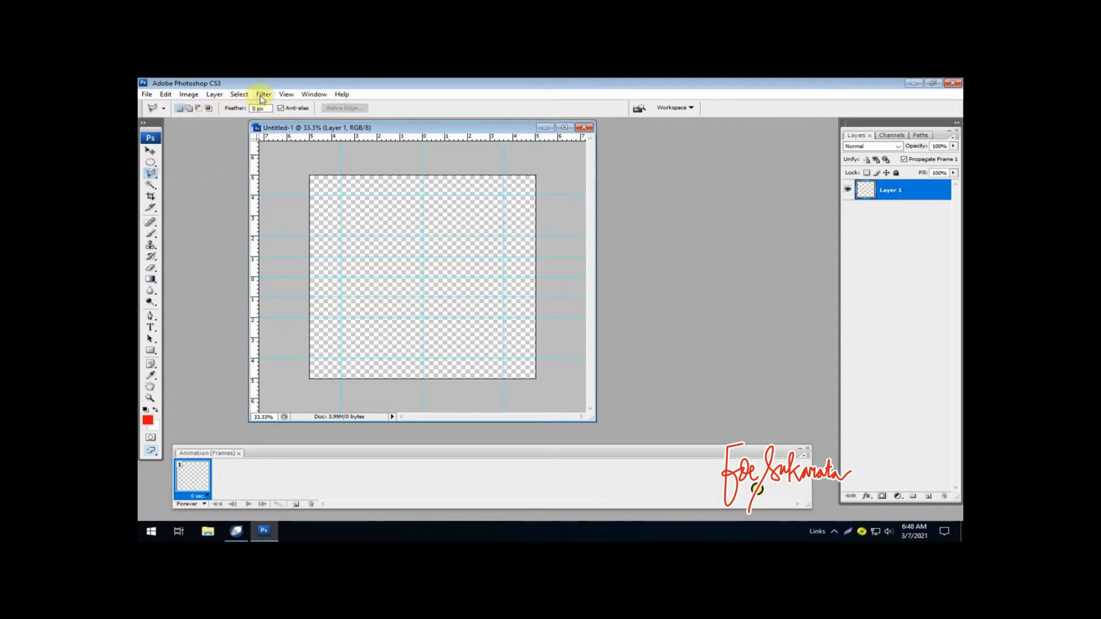
click(286, 95)
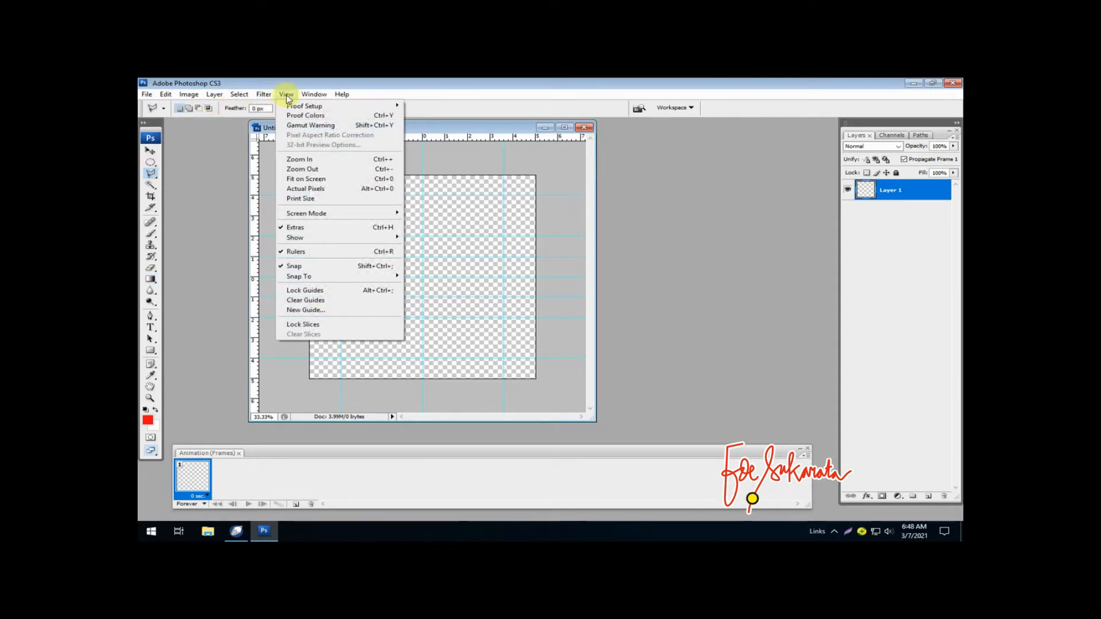
mouse_move(373, 277)
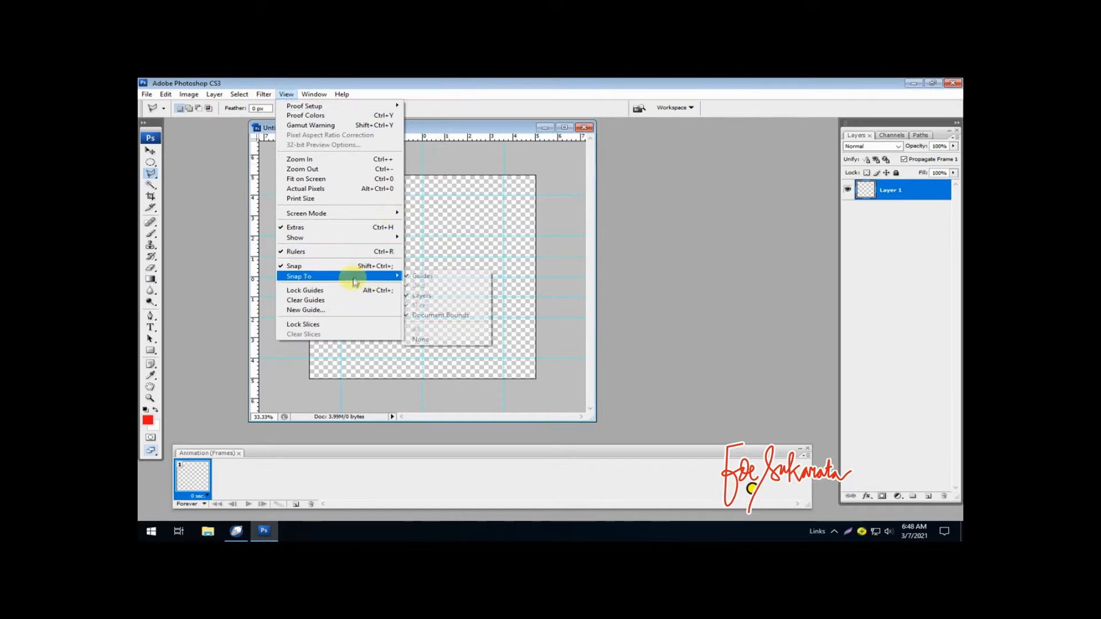
click(450, 86)
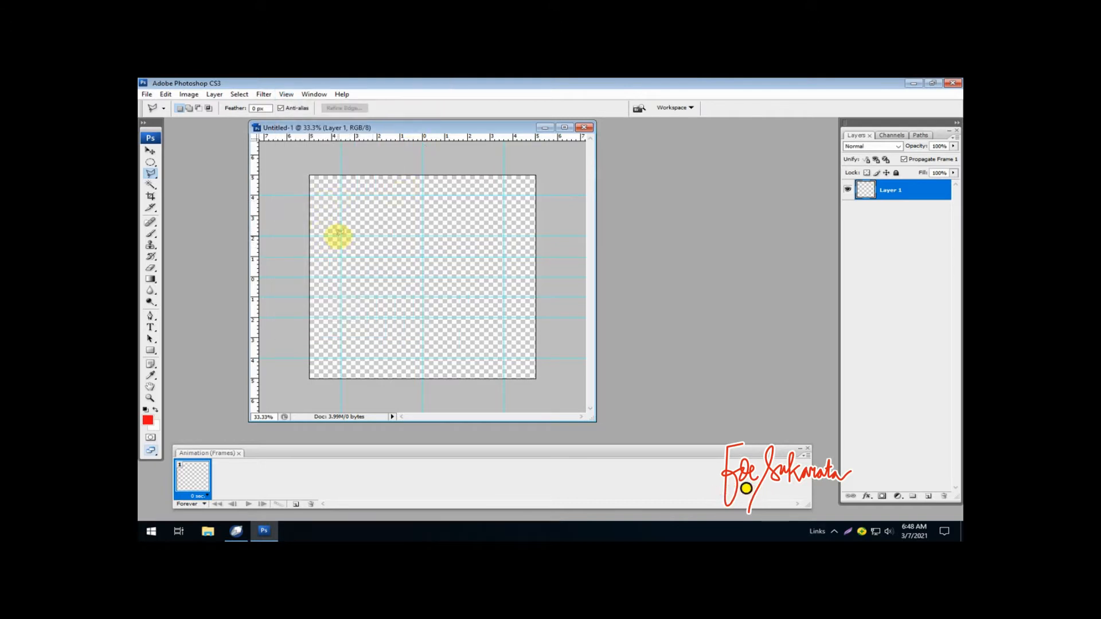
click(341, 235)
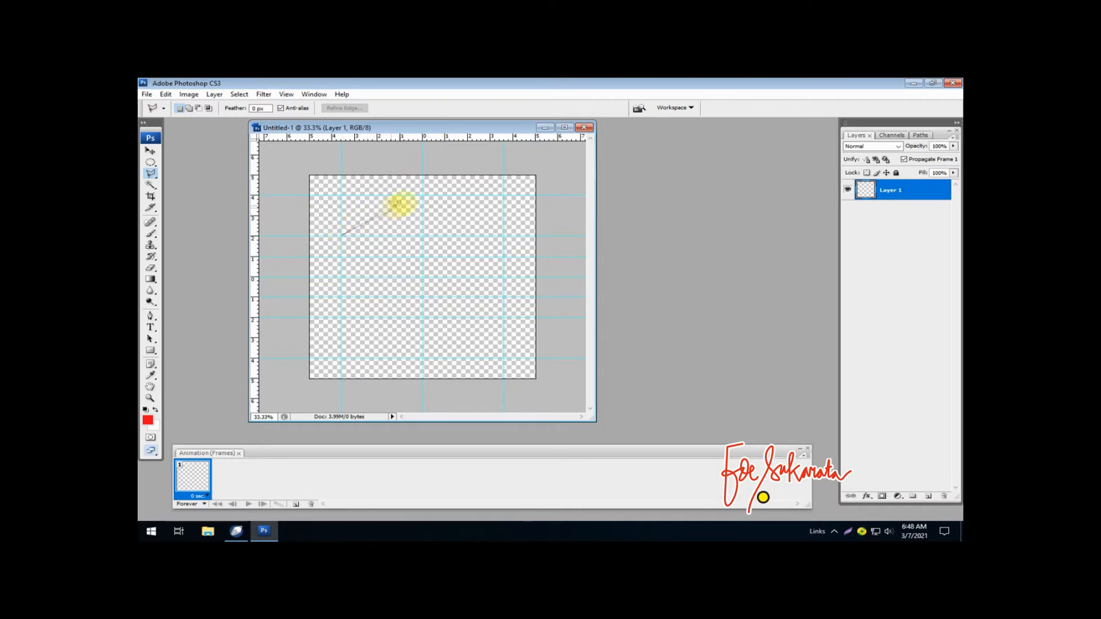
click(423, 195)
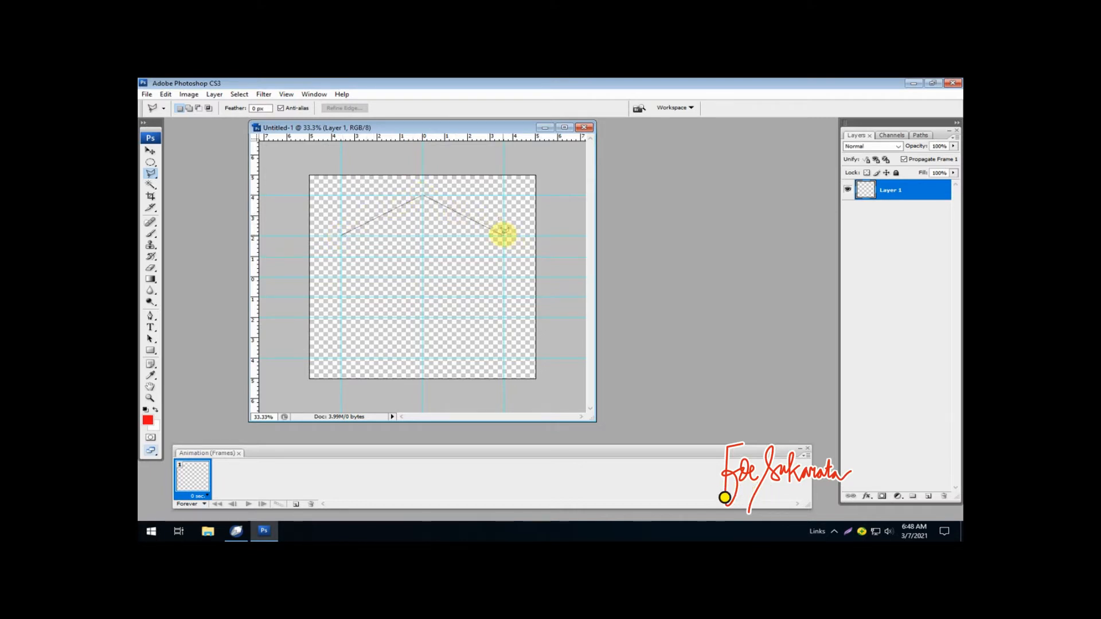
click(503, 236)
click(504, 277)
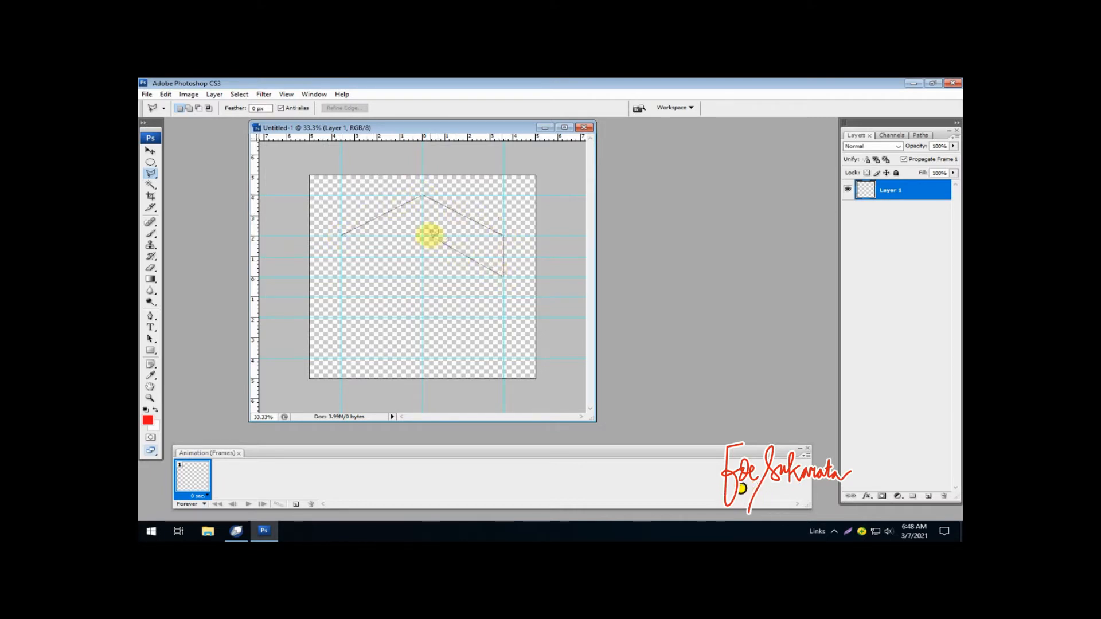
click(423, 236)
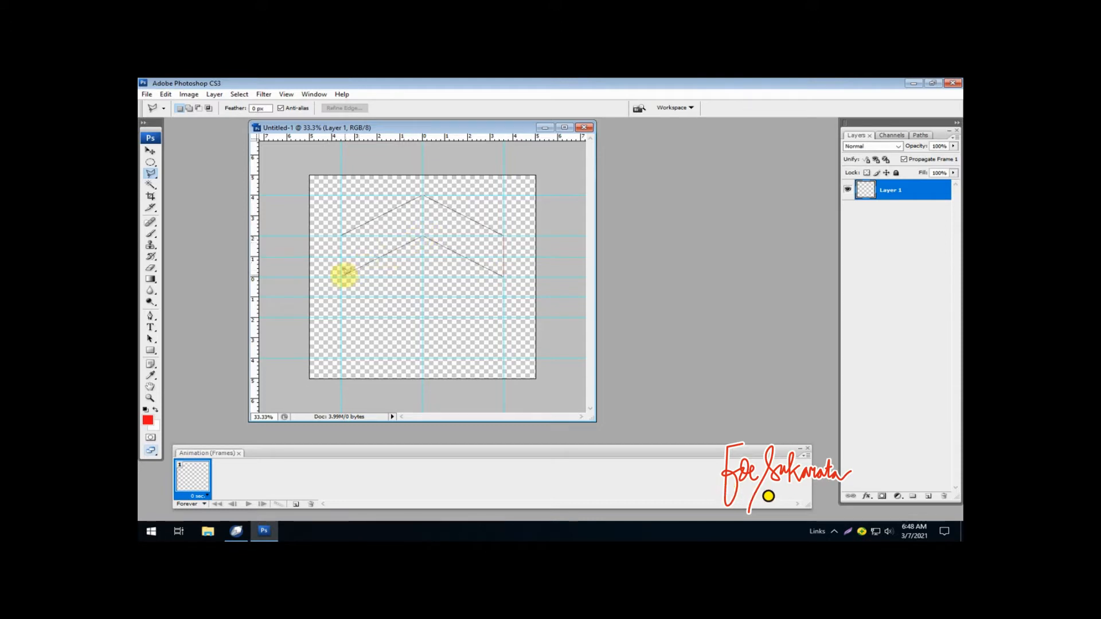
click(341, 235)
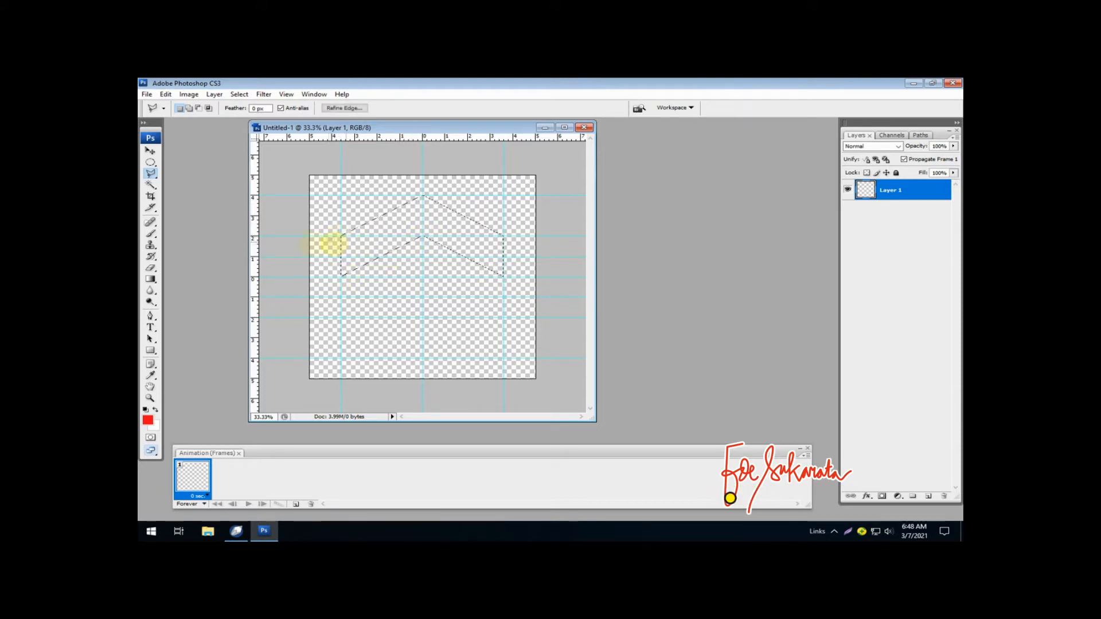
- Set the foreground colour to dark green, hex 108407
click(148, 420)
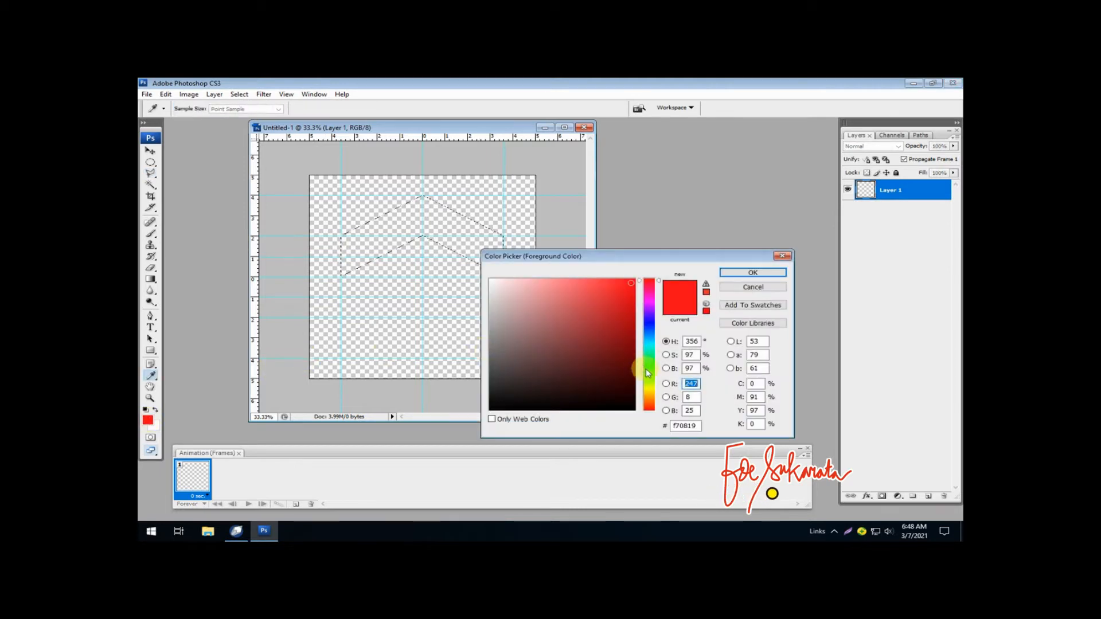
click(648, 370)
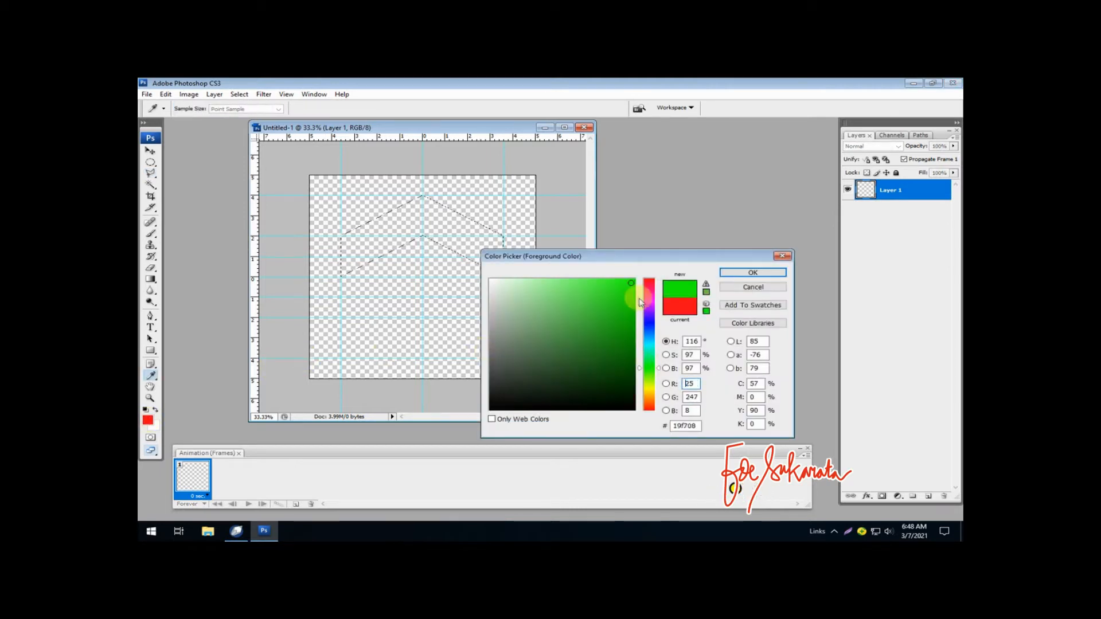
click(628, 343)
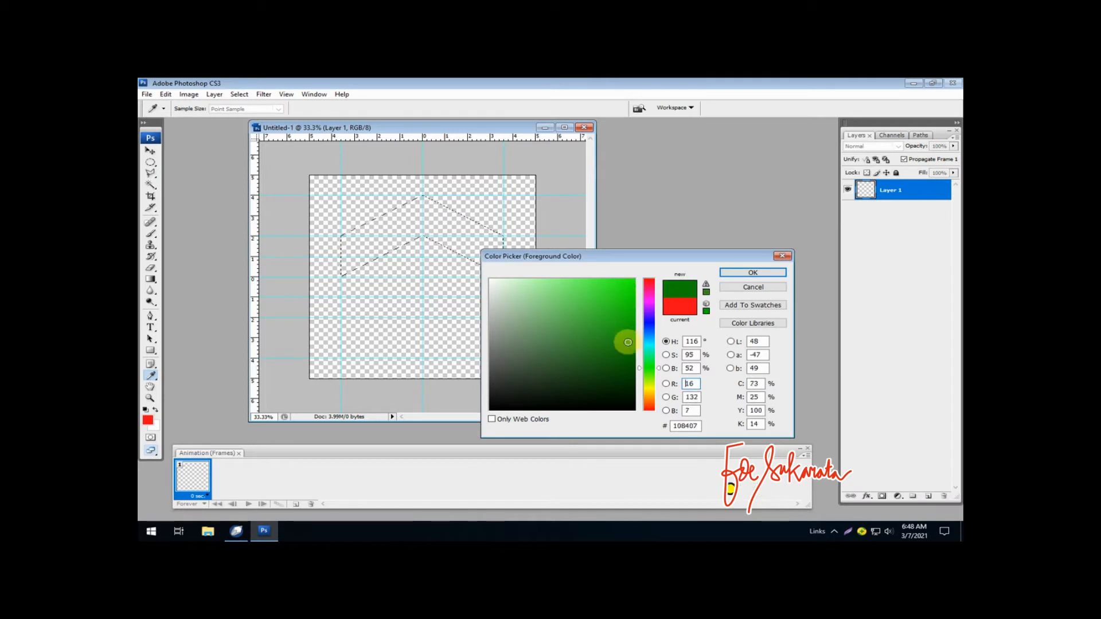
click(740, 274)
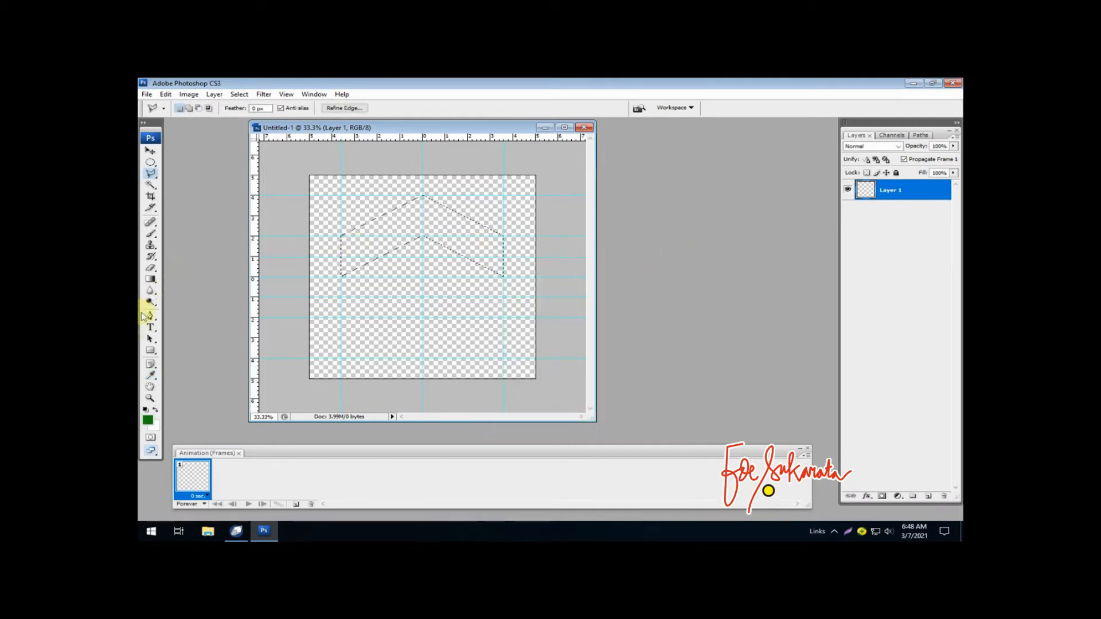
- Fill the chevron selection with the foreground green using the Paint Bucket and deselect it
click(150, 279)
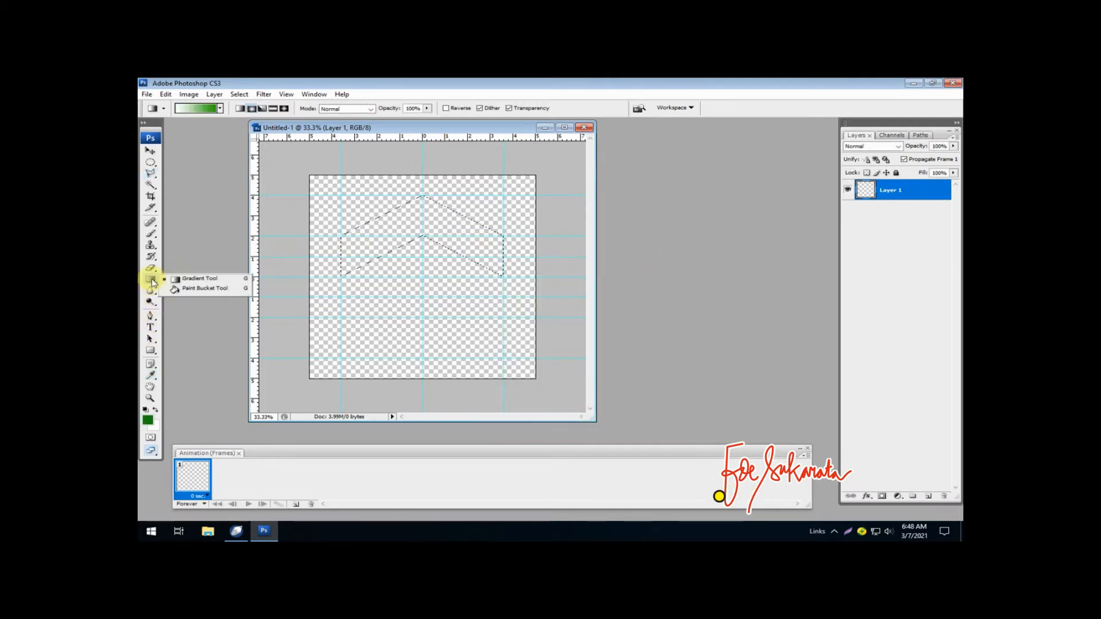
click(185, 288)
click(400, 218)
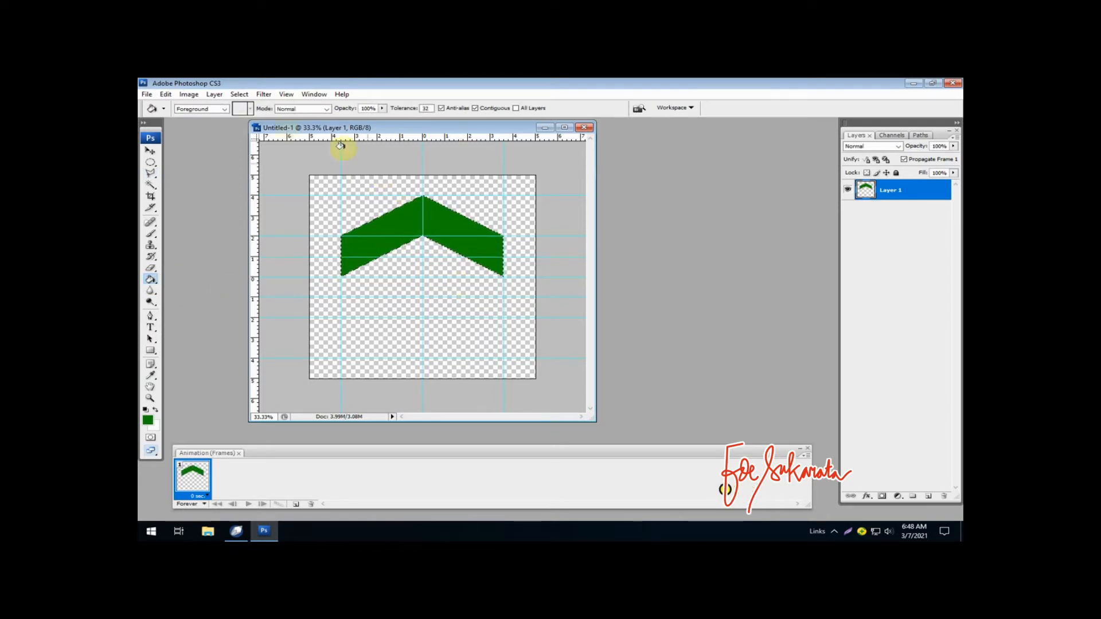
click(239, 95)
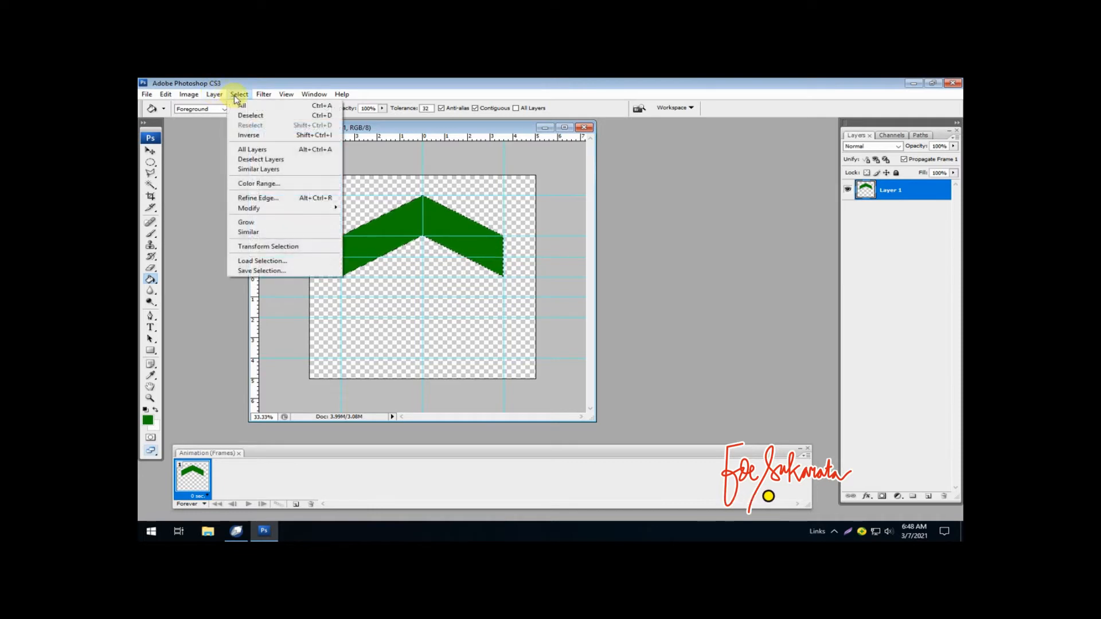
click(277, 118)
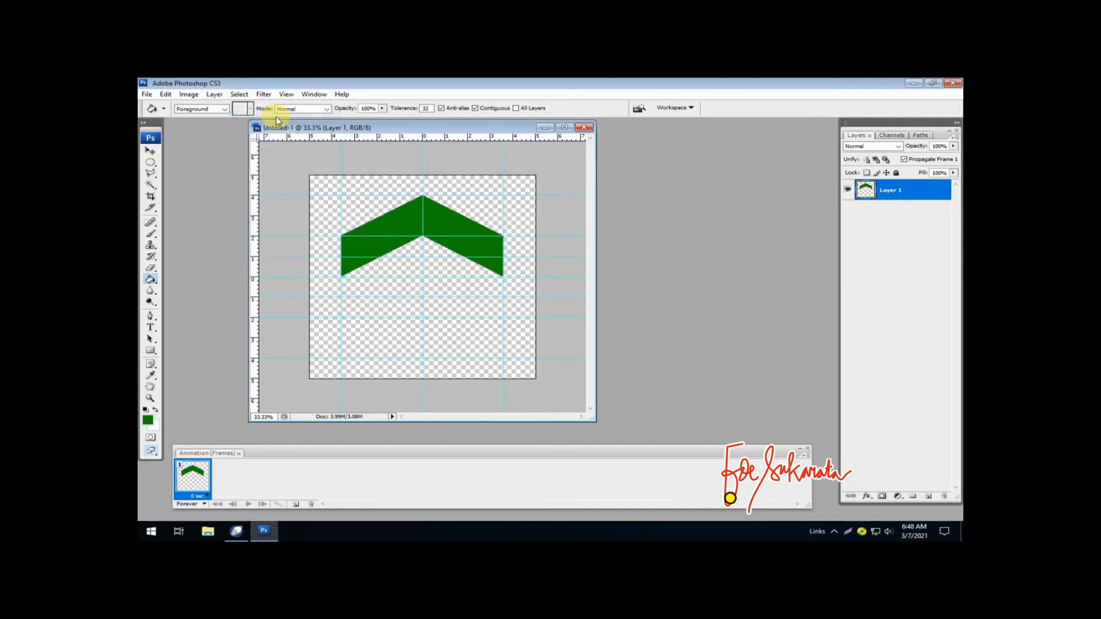
- Rename the chevron's layer to "hijau tua"
double_click(889, 191)
text(hij)
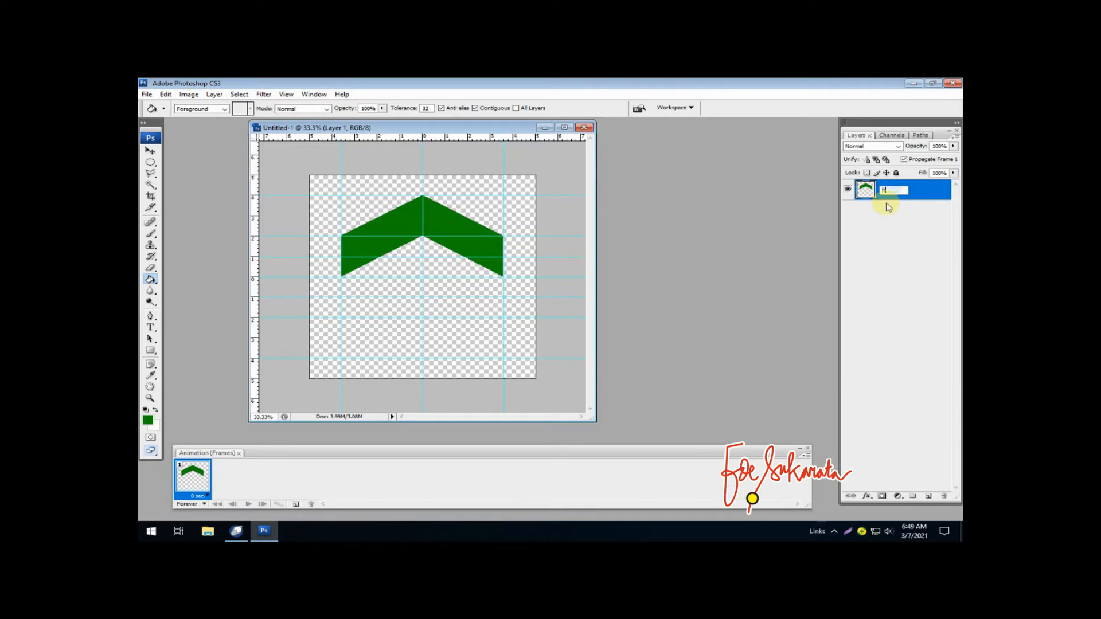
text(au)
key(Return)
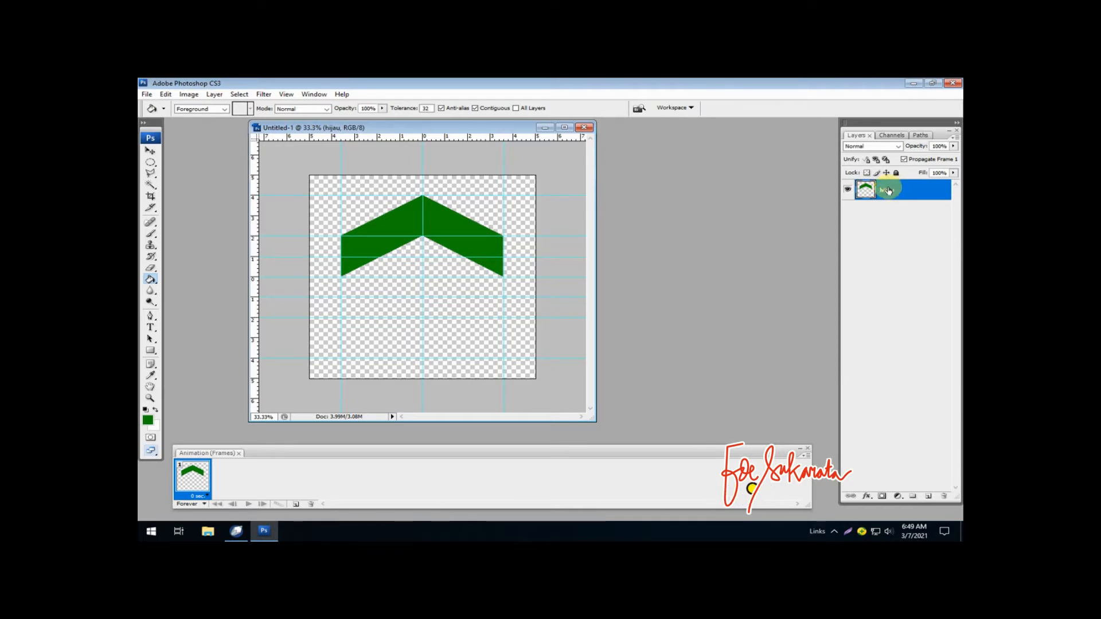
double_click(888, 190)
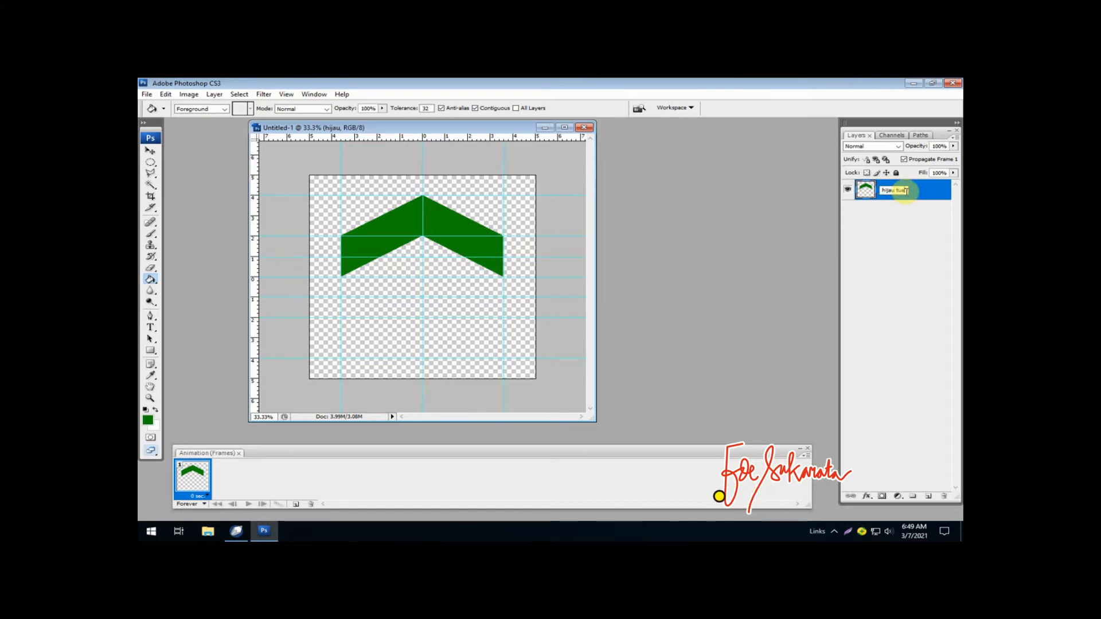
text(tua)
key(Return)
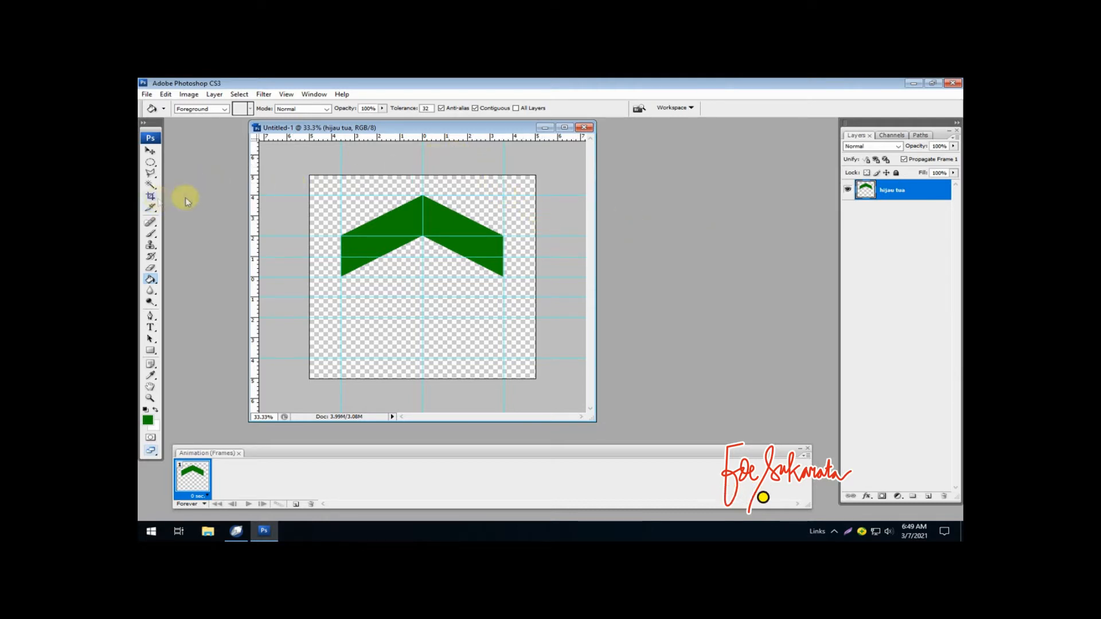
- Add vertical guides 1 cm to either side of the canvas centre
drag(257, 208, 400, 209)
drag(256, 204, 444, 218)
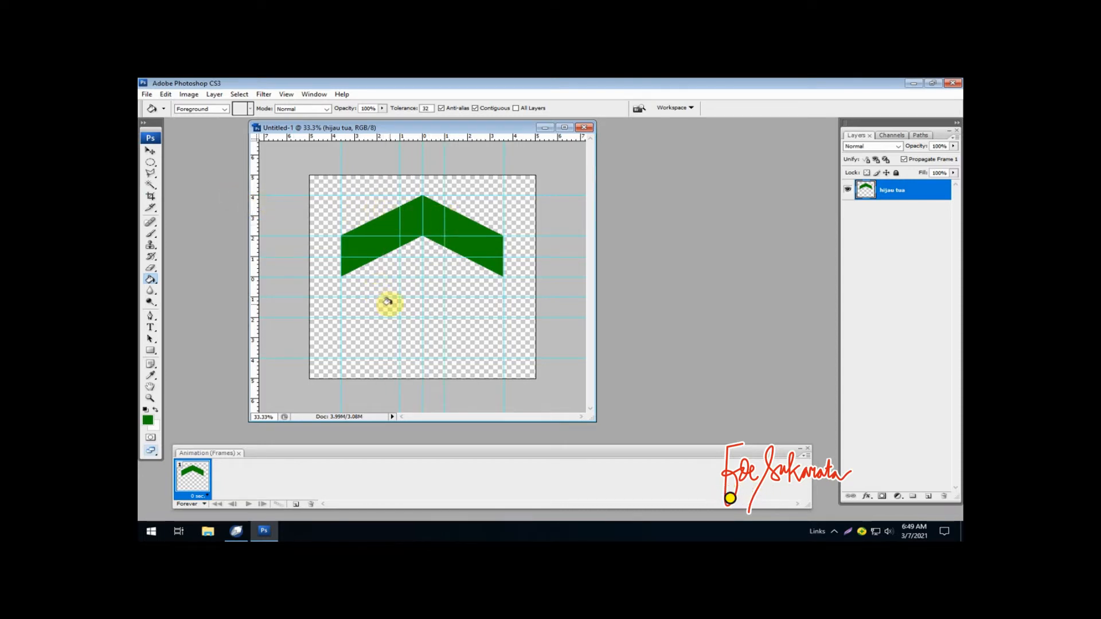
- Select a 2 cm wide, 4 cm tall rectangle centred below the chevron with a Normal-style Rectangular Marquee, snapping to the guides
click(150, 162)
click(195, 155)
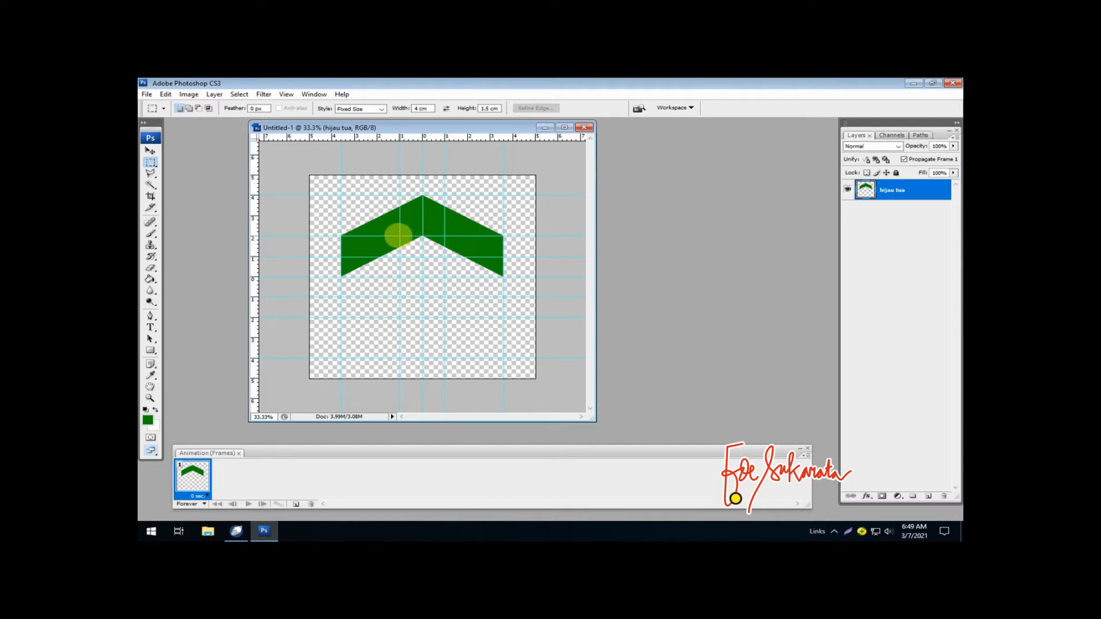
click(418, 251)
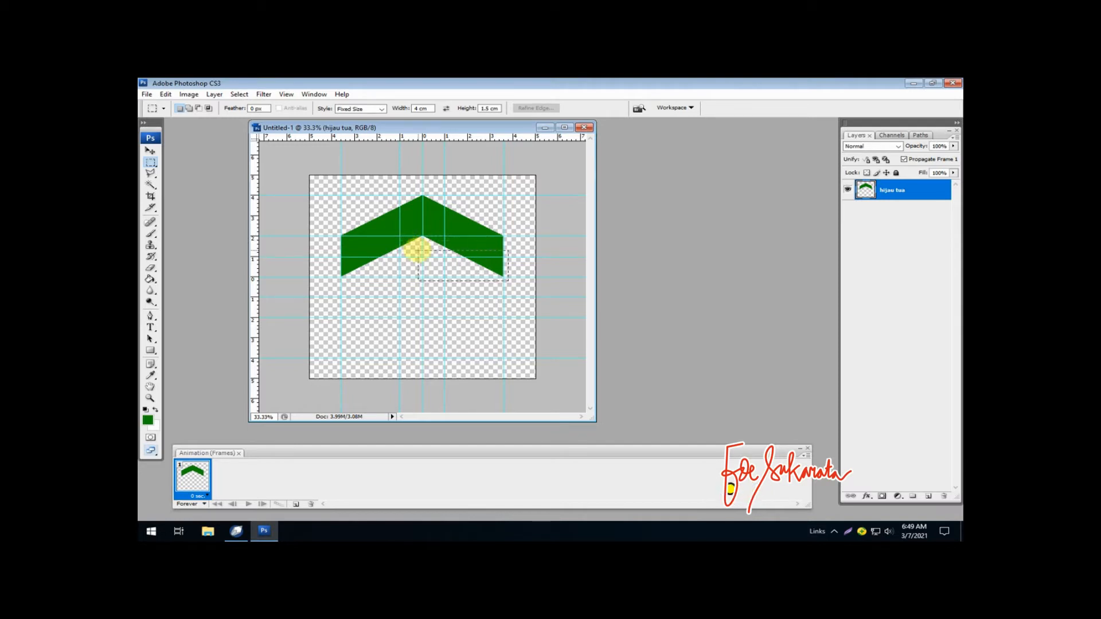
click(377, 109)
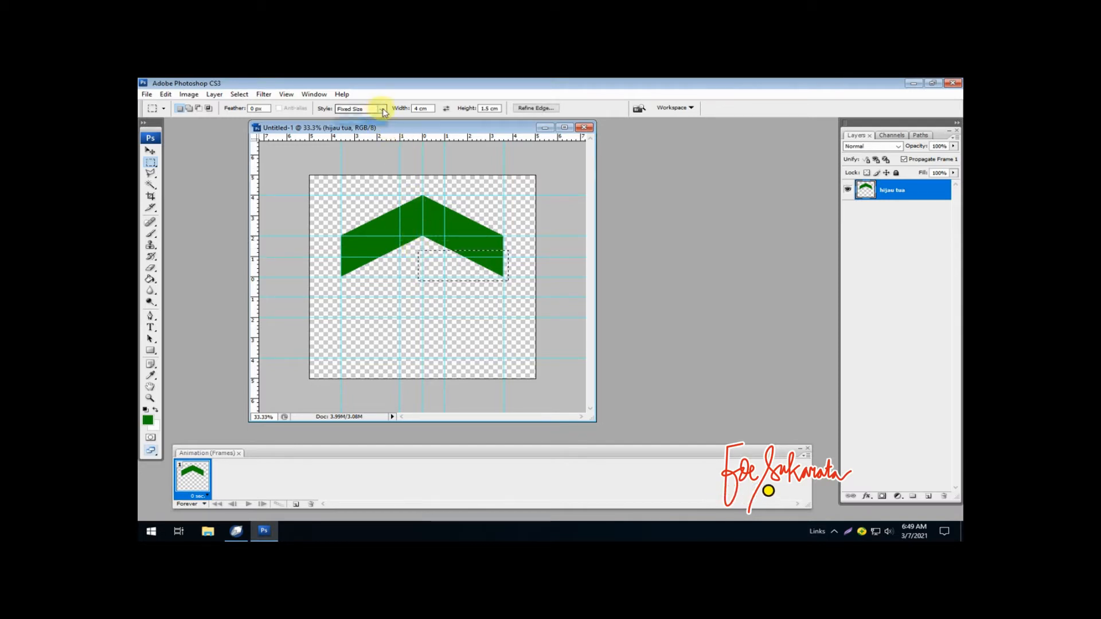
click(367, 118)
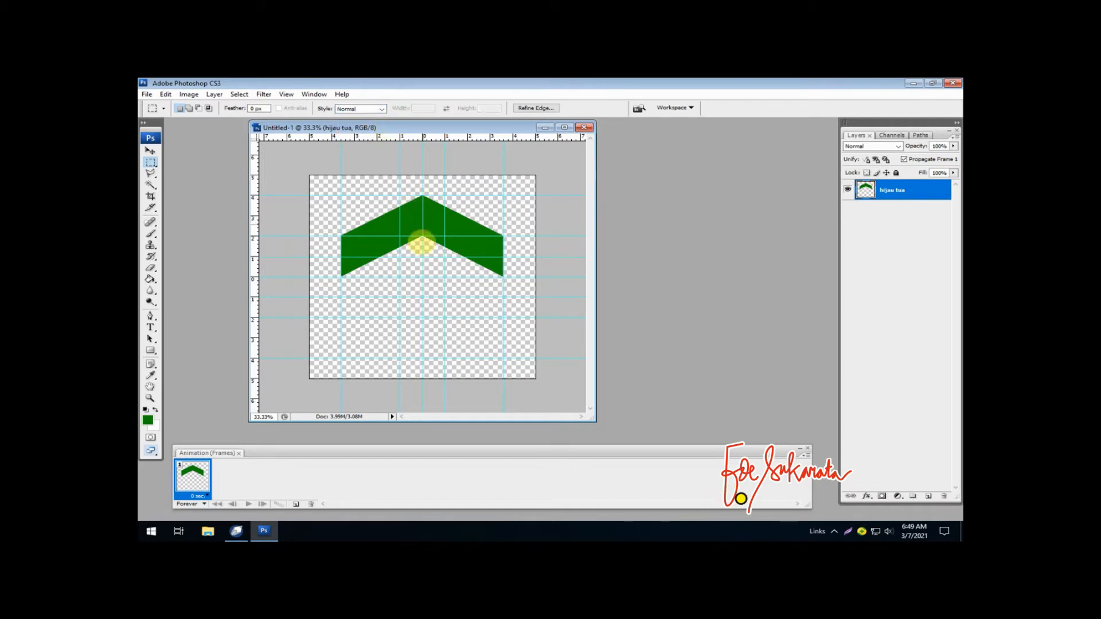
click(405, 241)
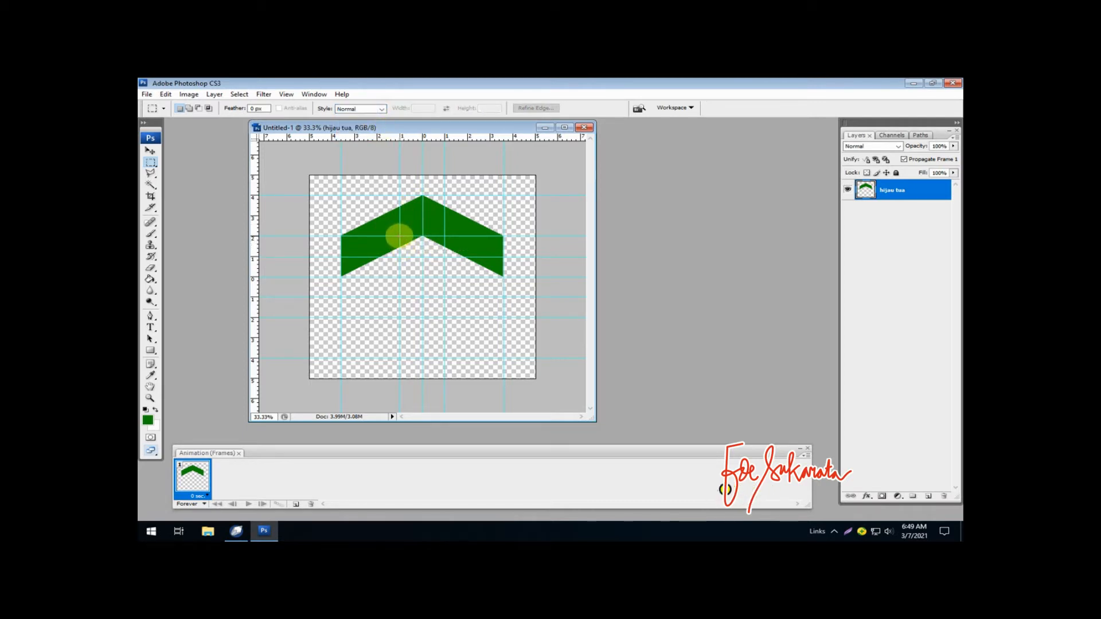
drag(400, 236, 441, 263)
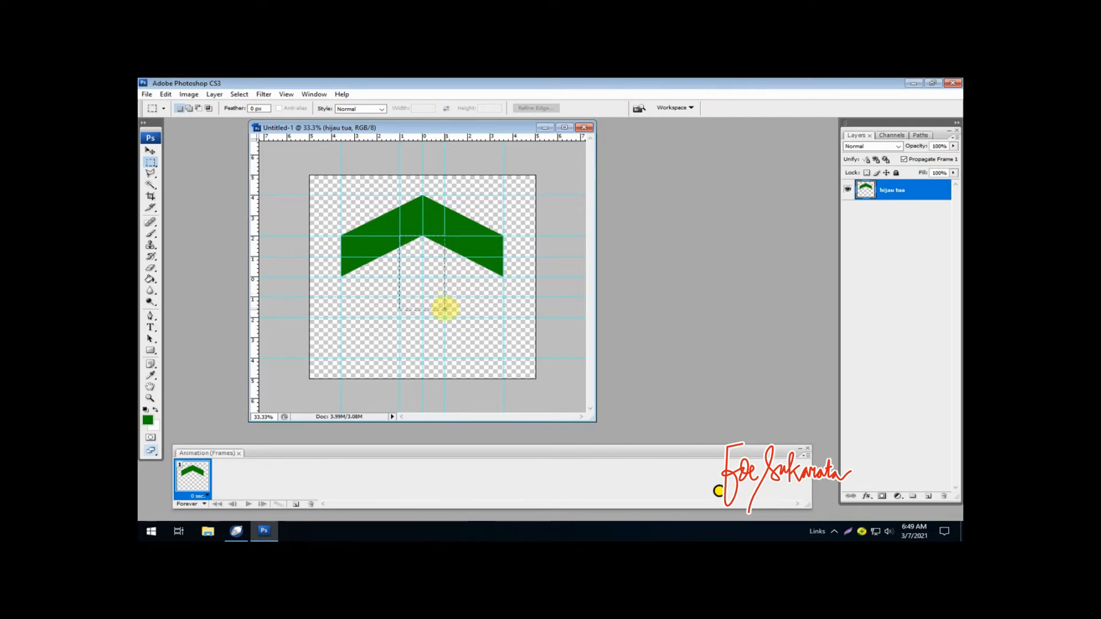
drag(444, 310, 442, 313)
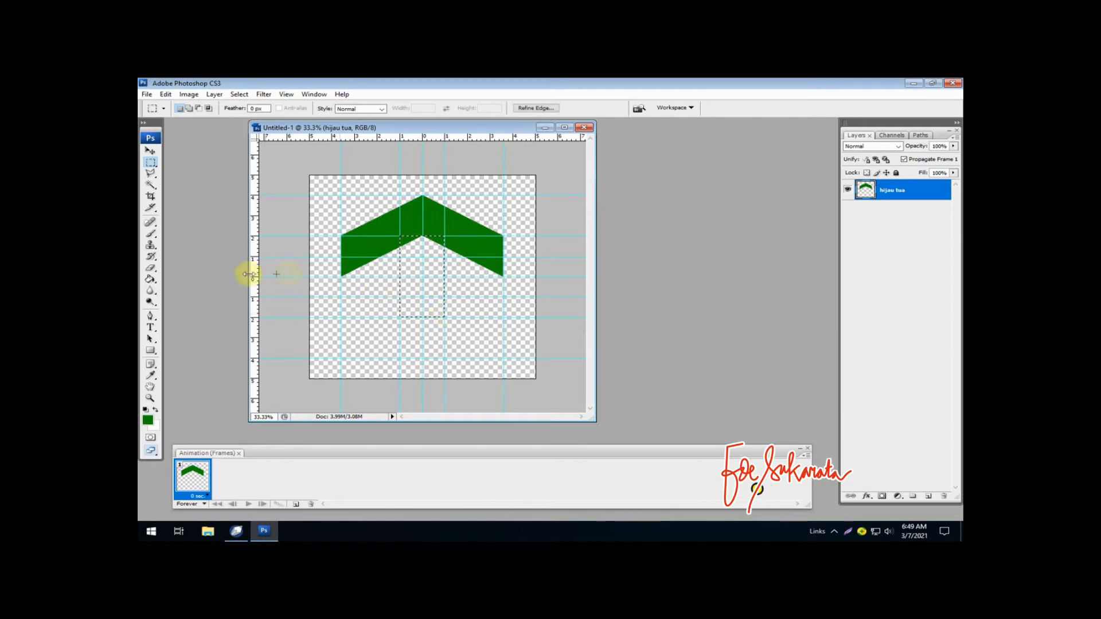
- Fill the rectangular stem selection with the foreground dark green using the Paint Bucket and deselect it
click(149, 280)
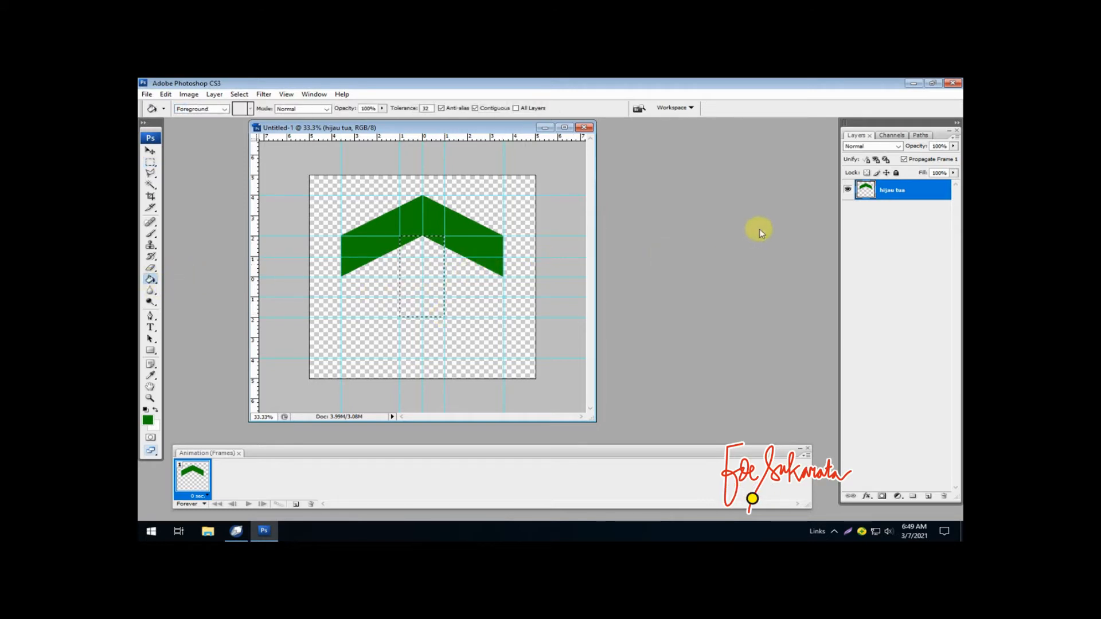
click(427, 259)
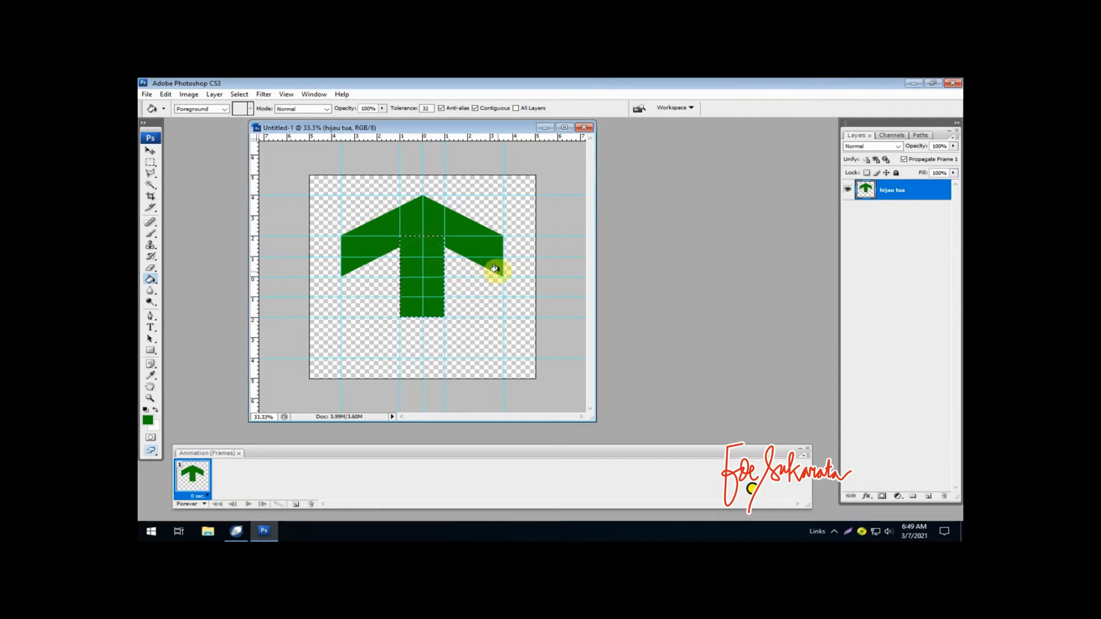
key(ctrl+d)
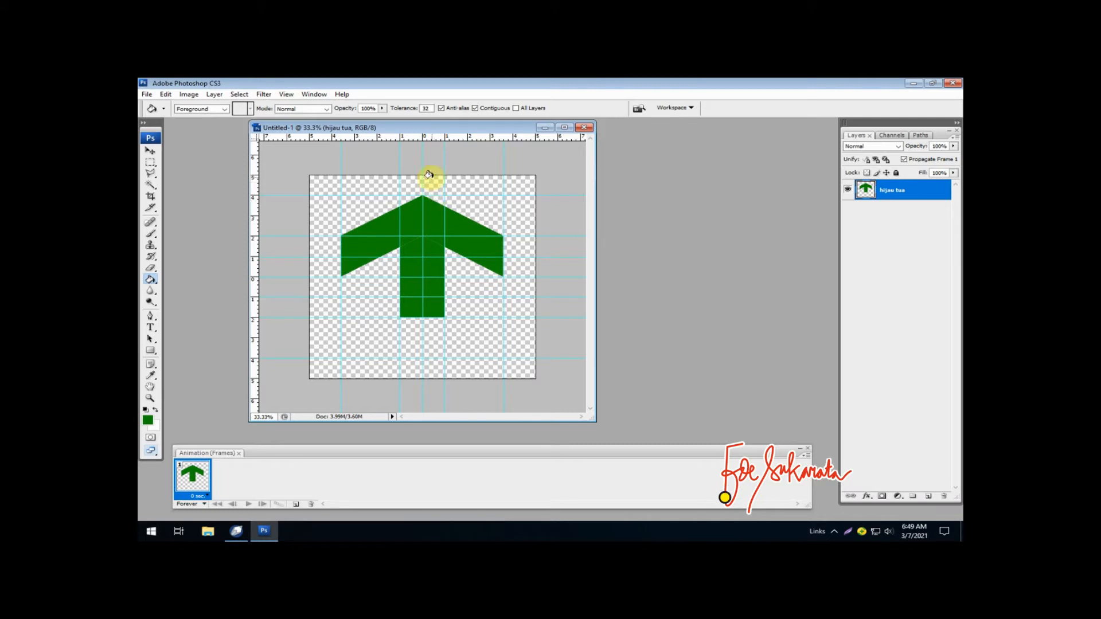
- Add offset guides about 0.2 cm outside the stem's sides and base, below the chevron's lower tips, and beneath the inner corners
drag(418, 140, 415, 251)
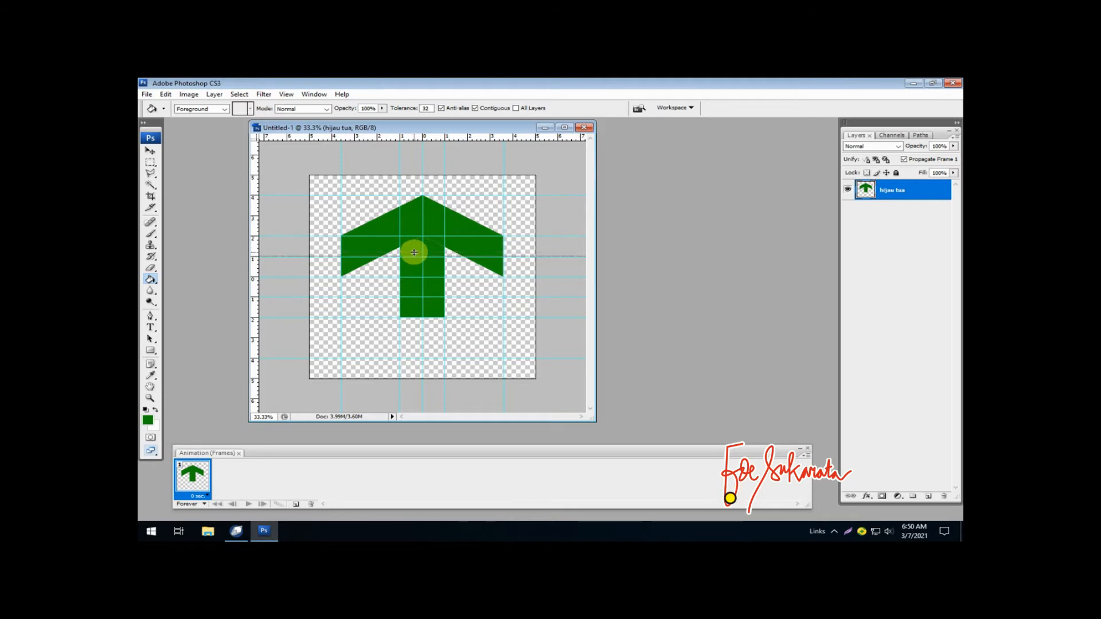
drag(414, 250, 414, 252)
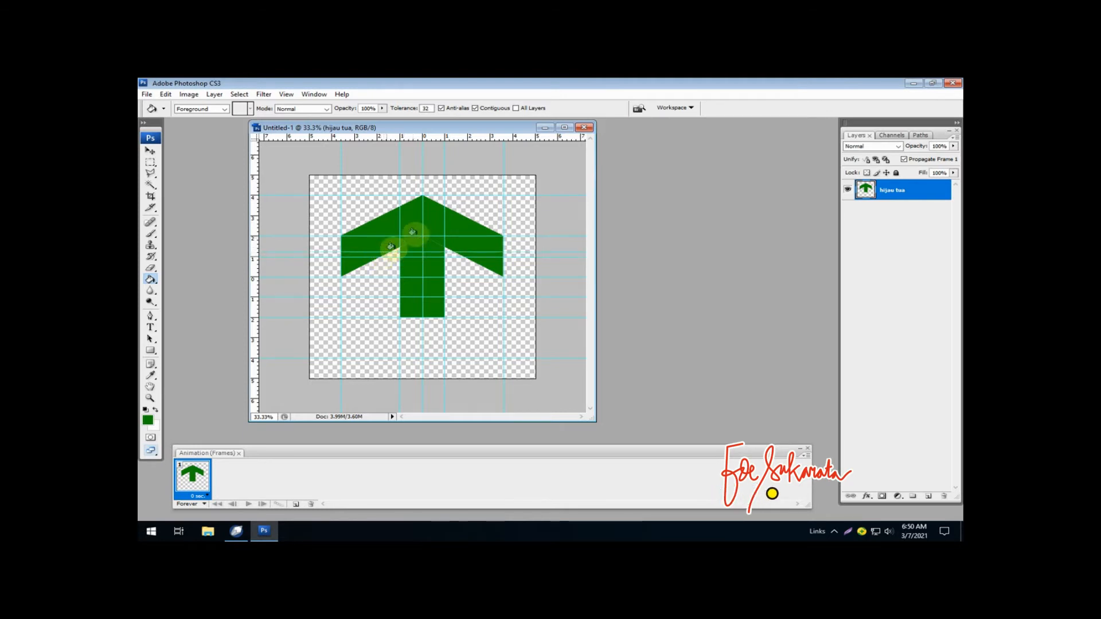
drag(254, 206, 396, 232)
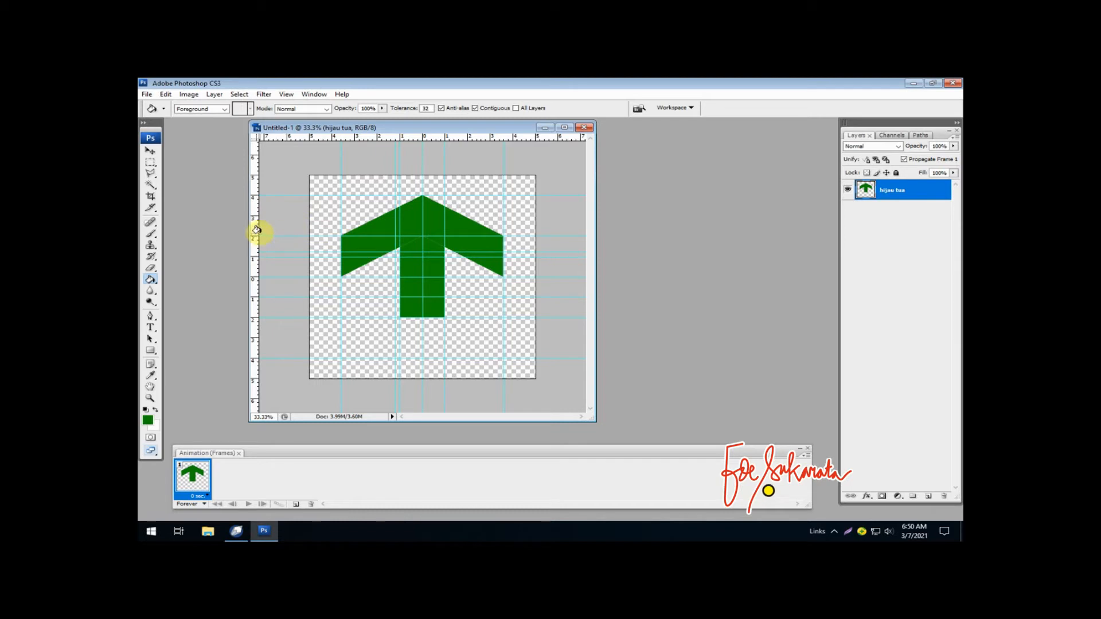
drag(253, 229, 449, 247)
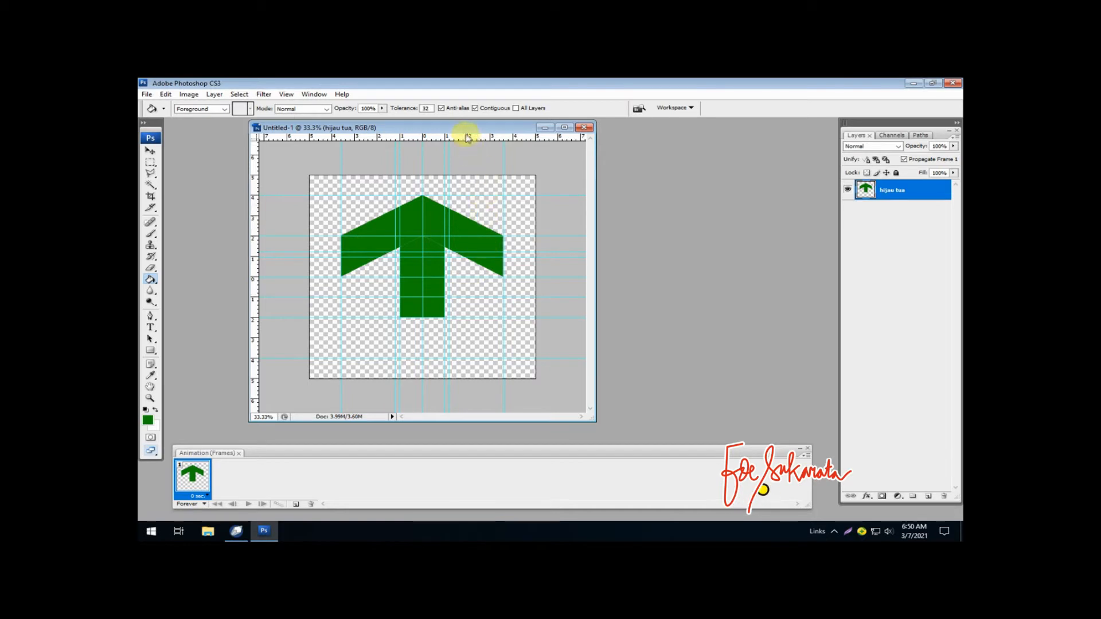
drag(468, 138, 410, 281)
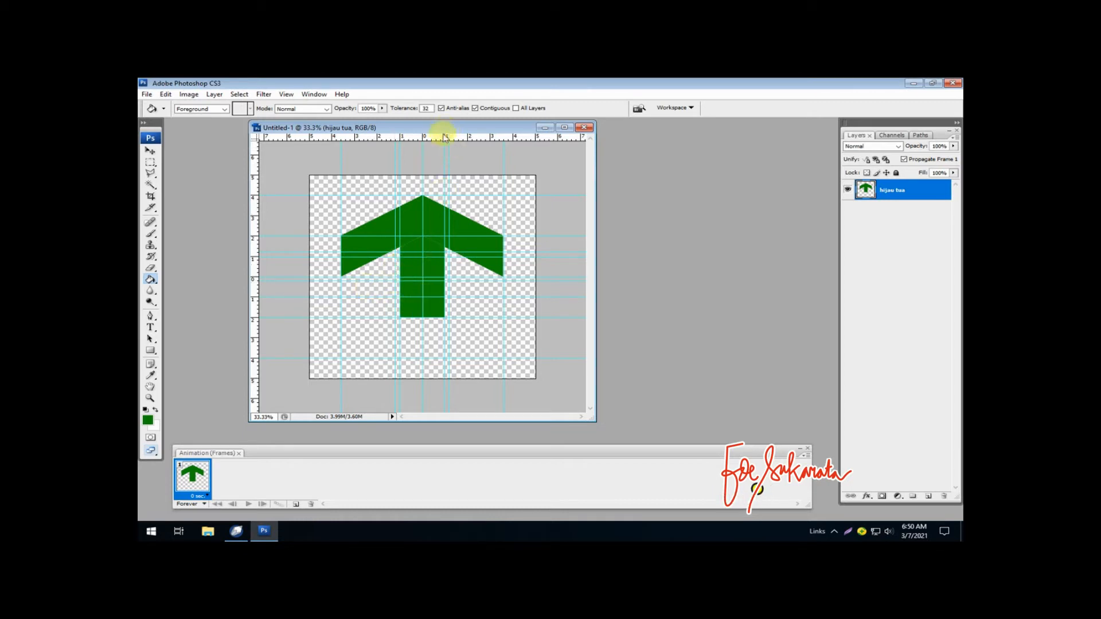
drag(438, 137, 412, 322)
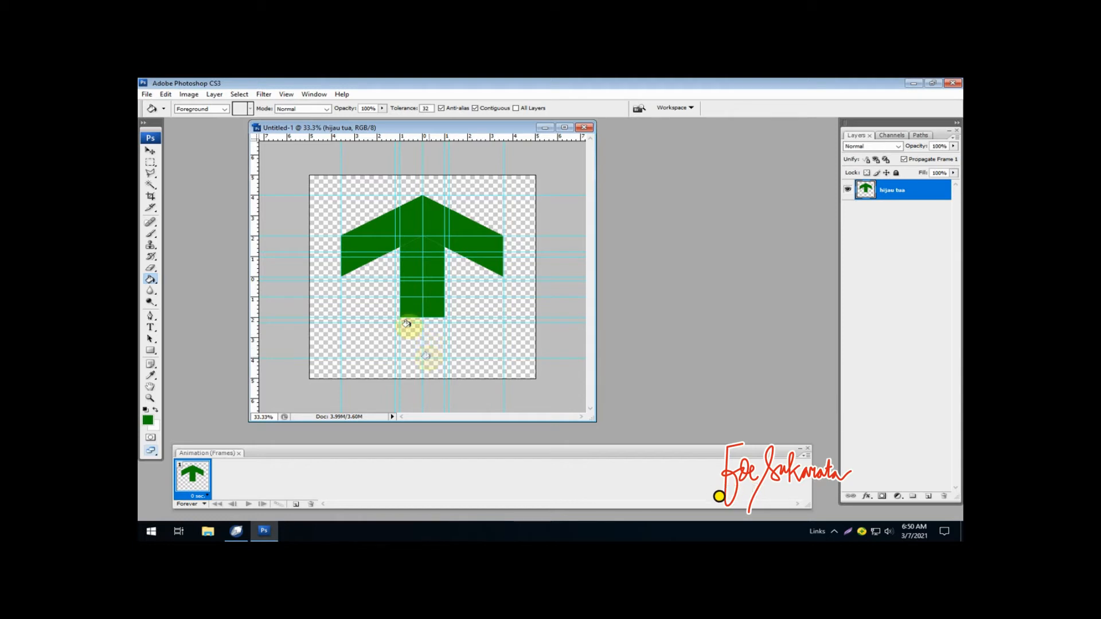
click(151, 173)
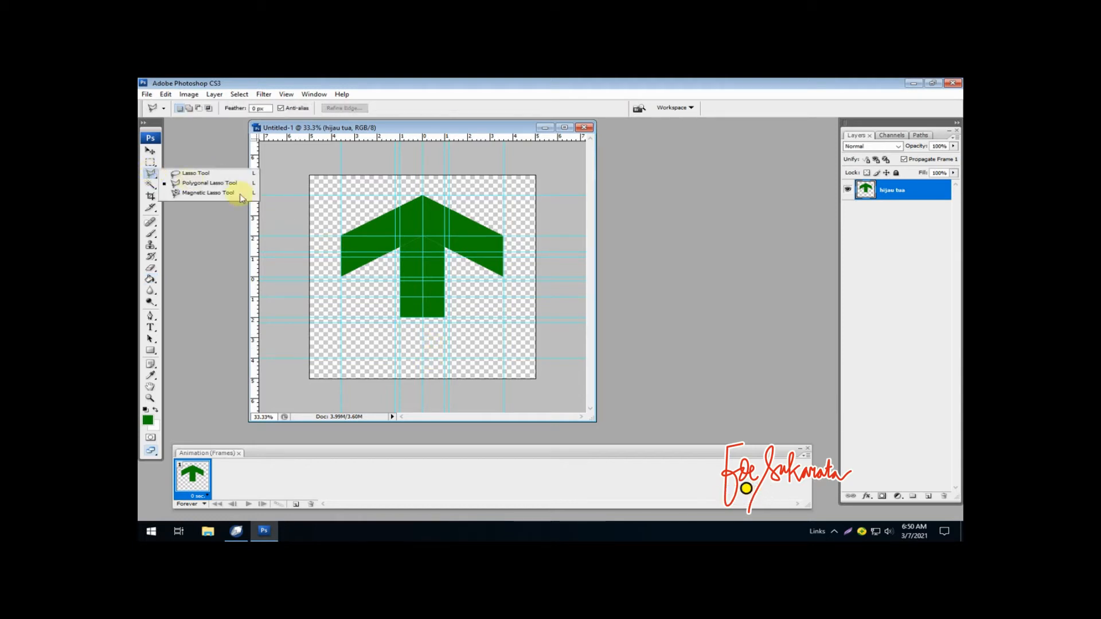
click(222, 182)
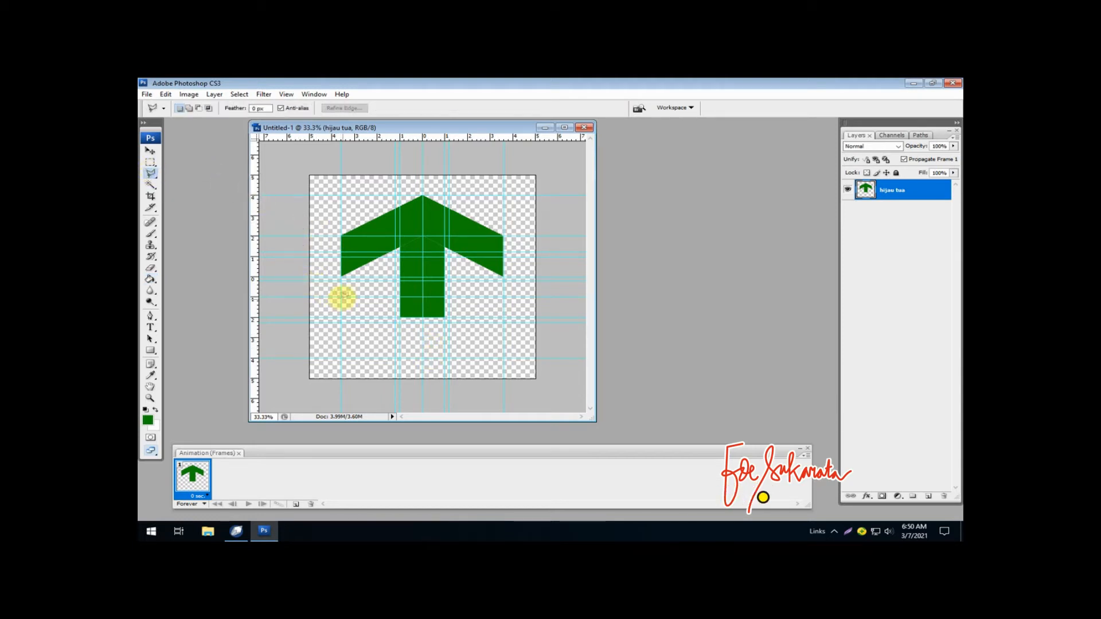
click(342, 278)
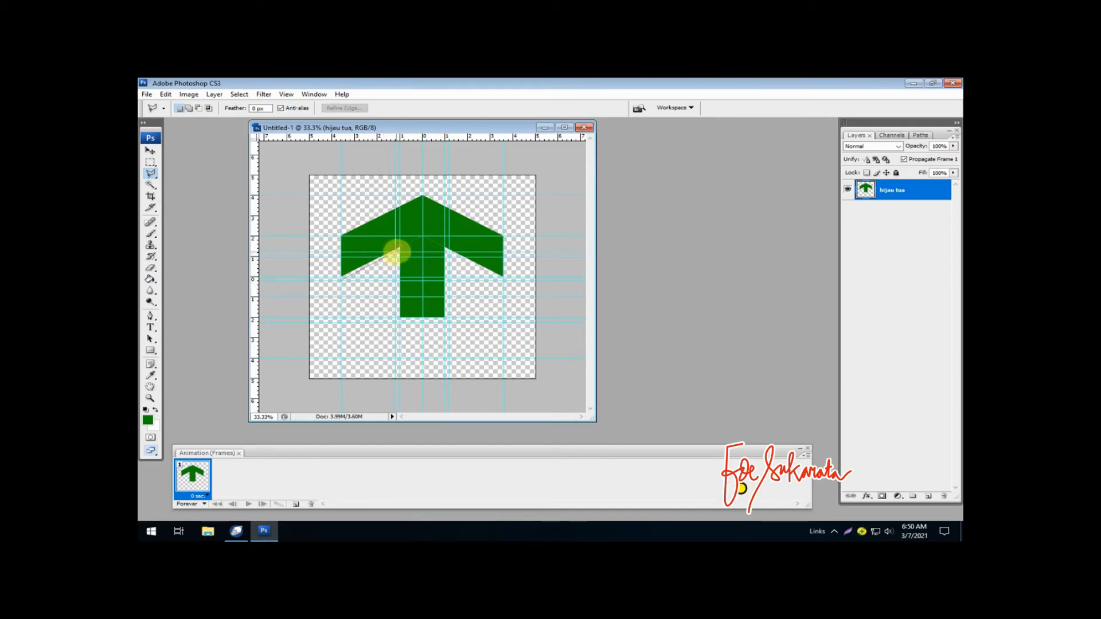
click(399, 247)
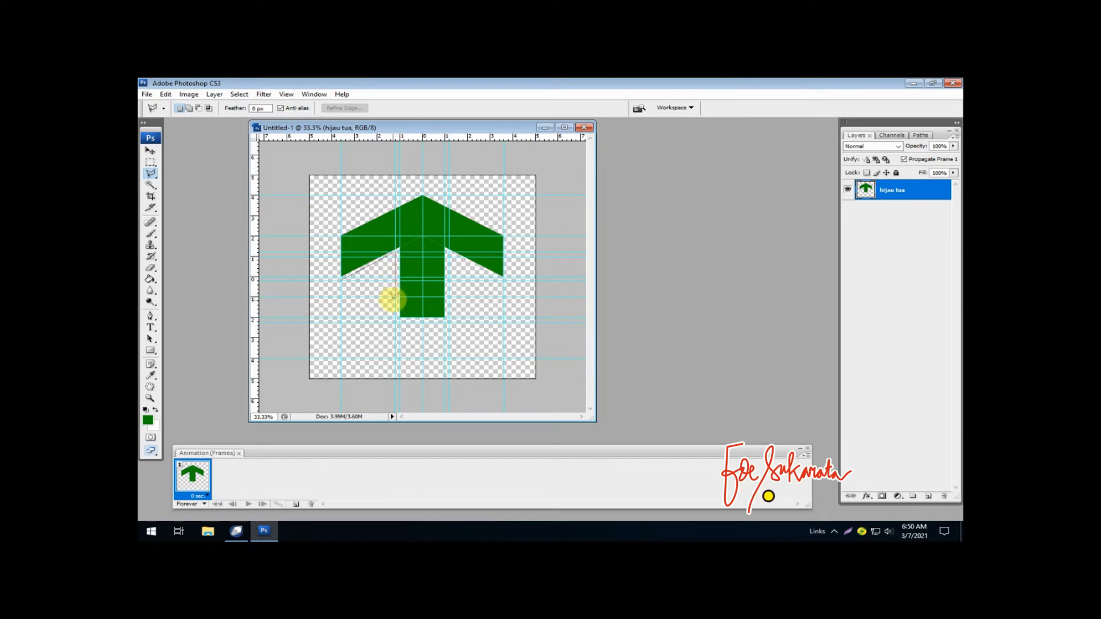
click(400, 318)
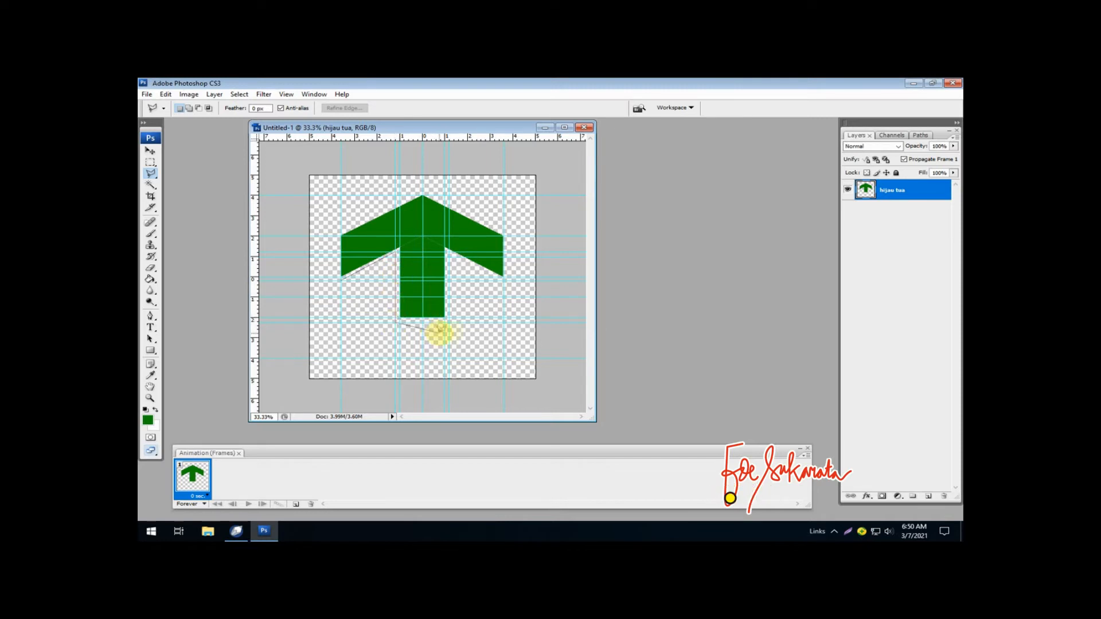
click(446, 318)
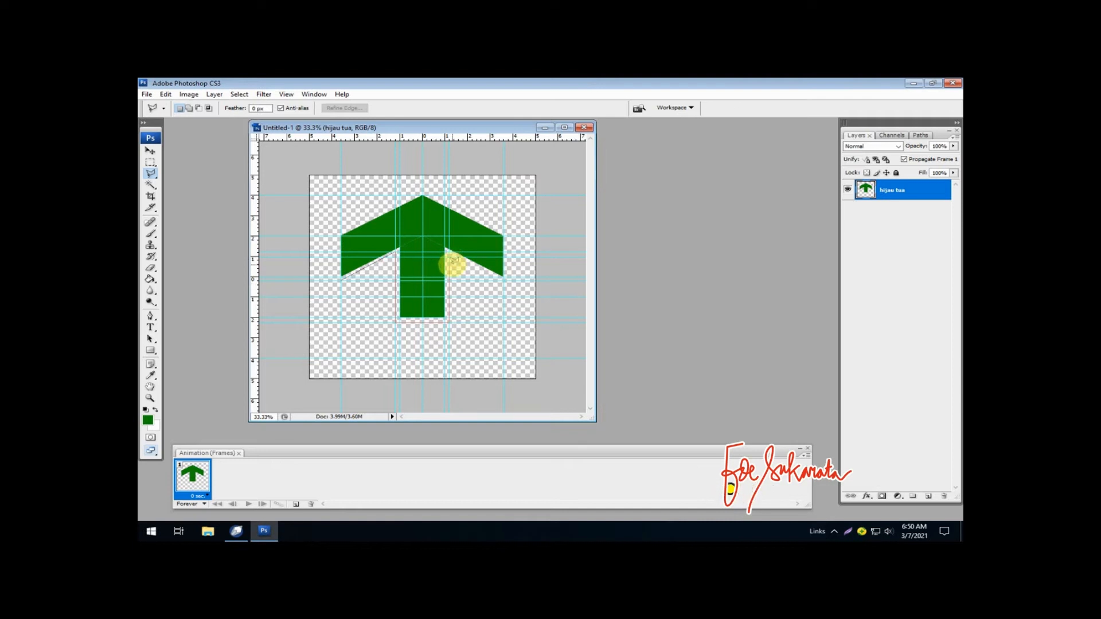
key(Delete)
key(Delete)
key(Delete)
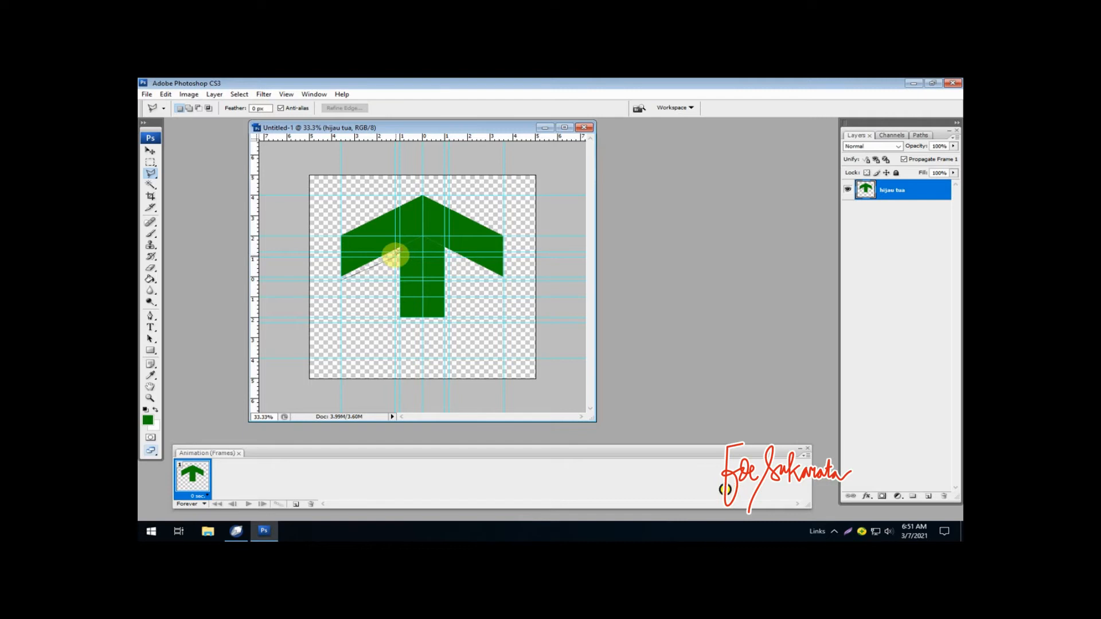
key(Escape)
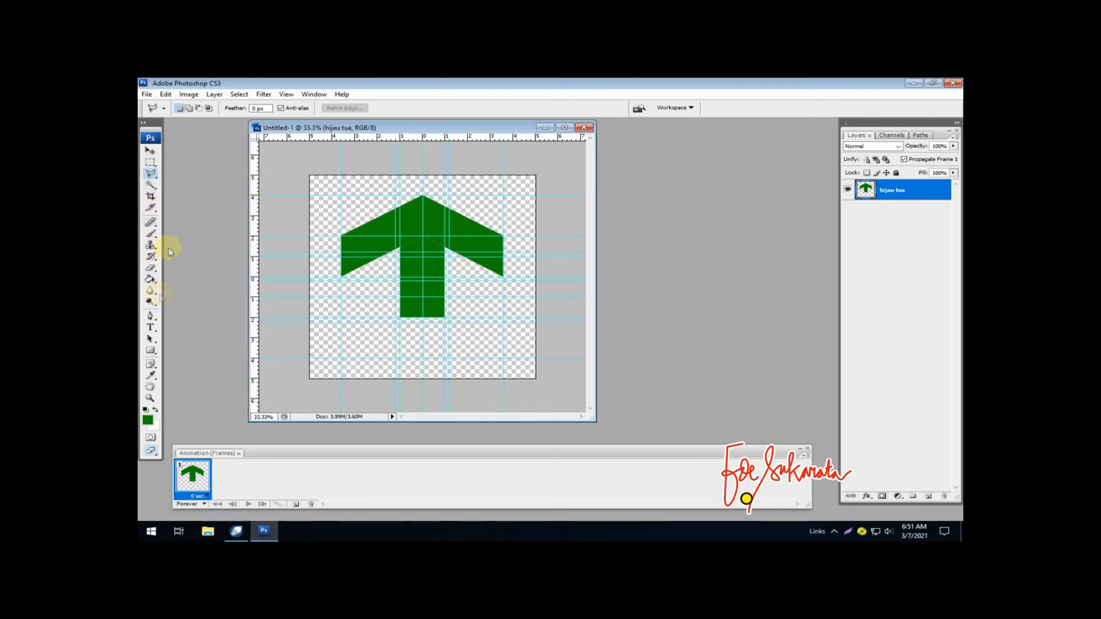
click(152, 152)
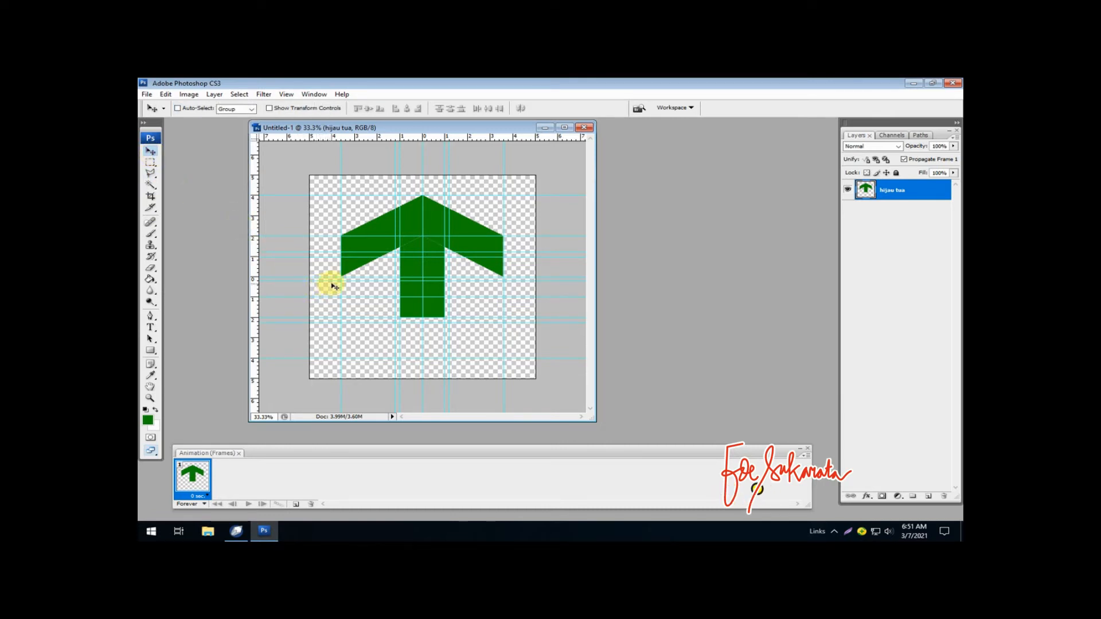
drag(331, 282, 331, 281)
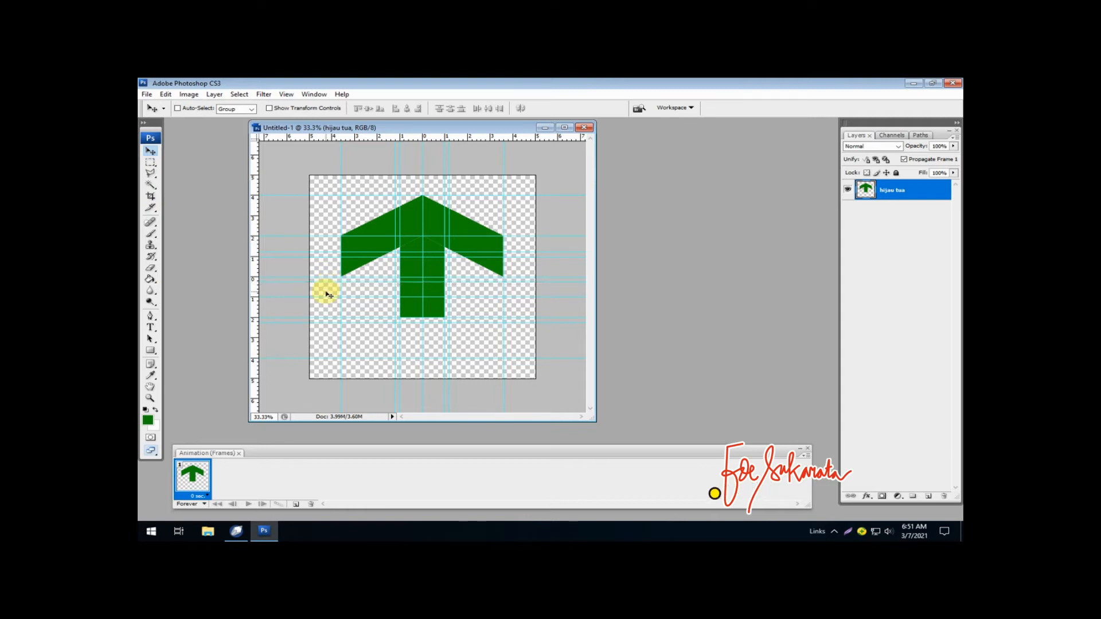
click(151, 175)
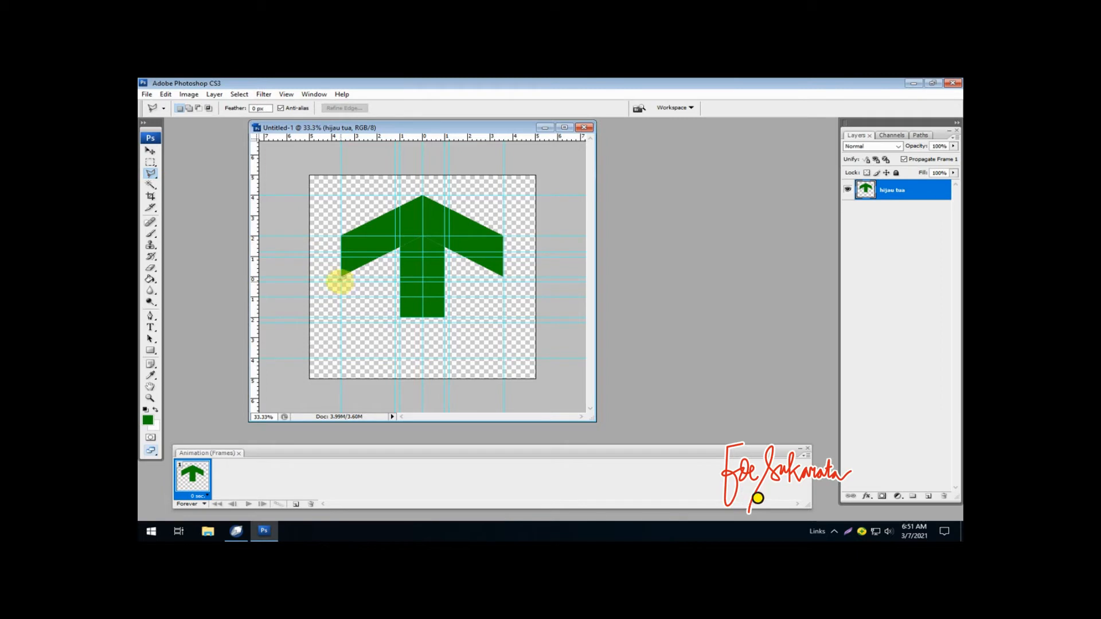
click(341, 281)
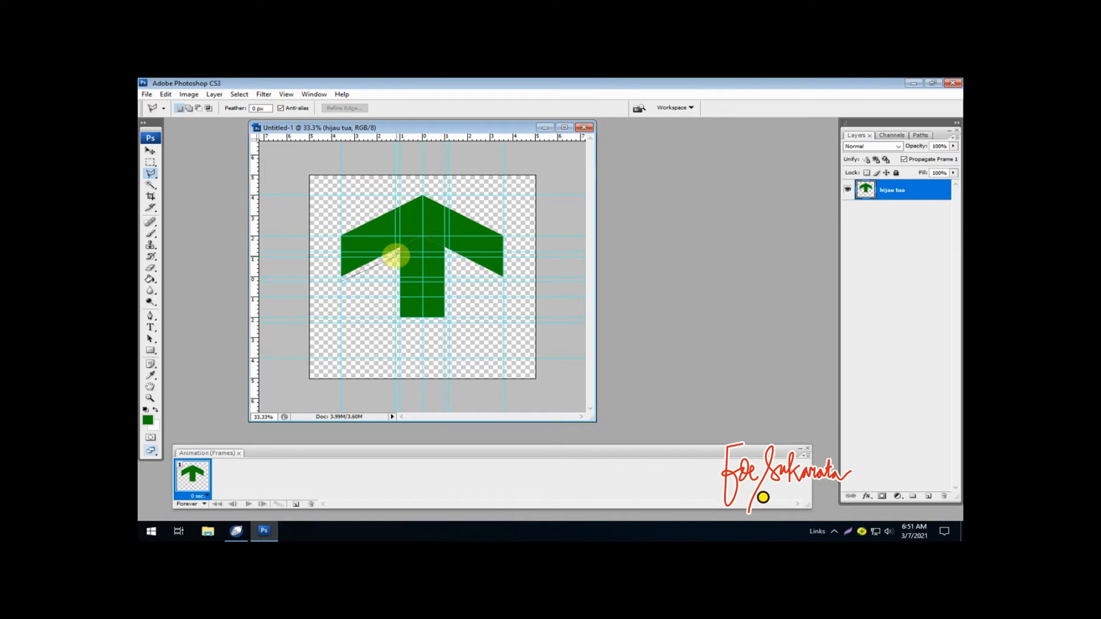
key(Escape)
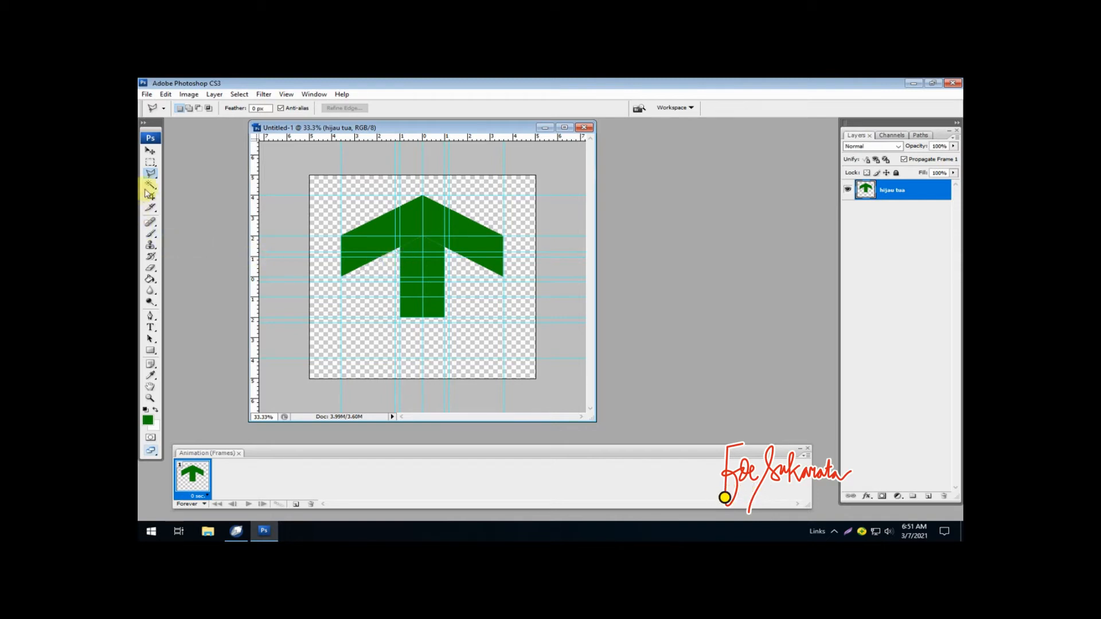
- Move the horizontal guide just below the chevron's lower tips to about 0.3 cm below the canvas centre
click(151, 398)
drag(319, 270, 366, 313)
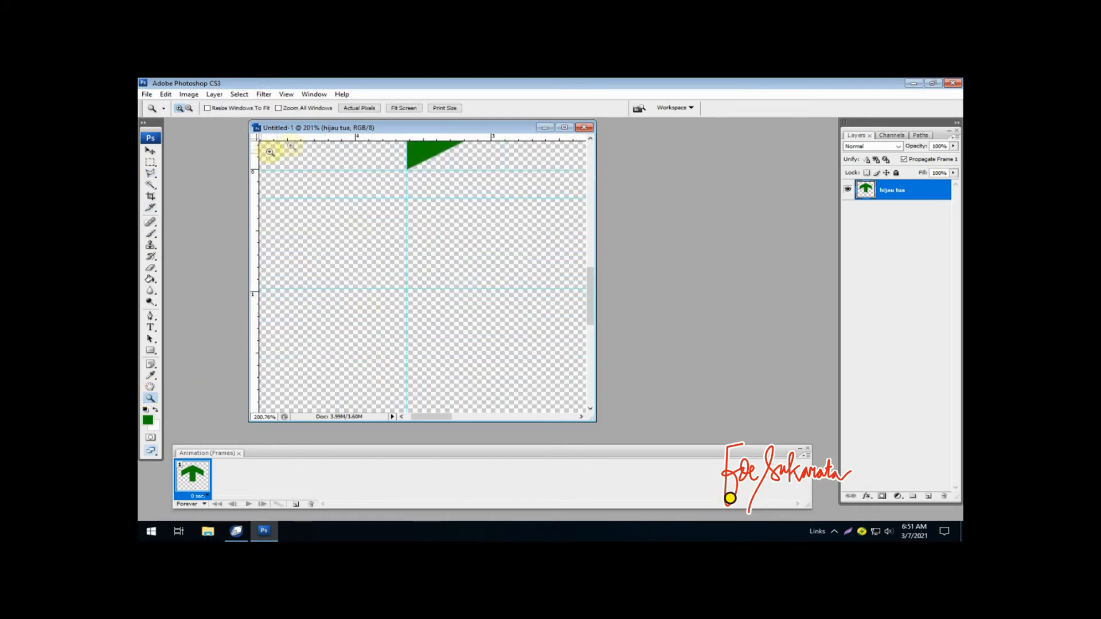
click(149, 150)
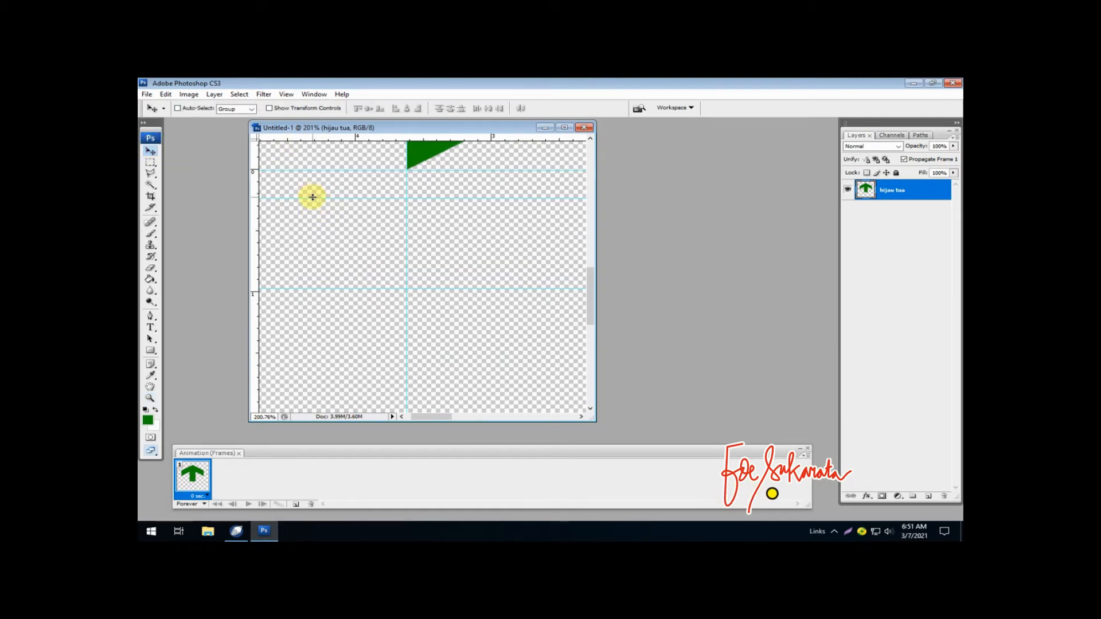
drag(313, 198, 314, 206)
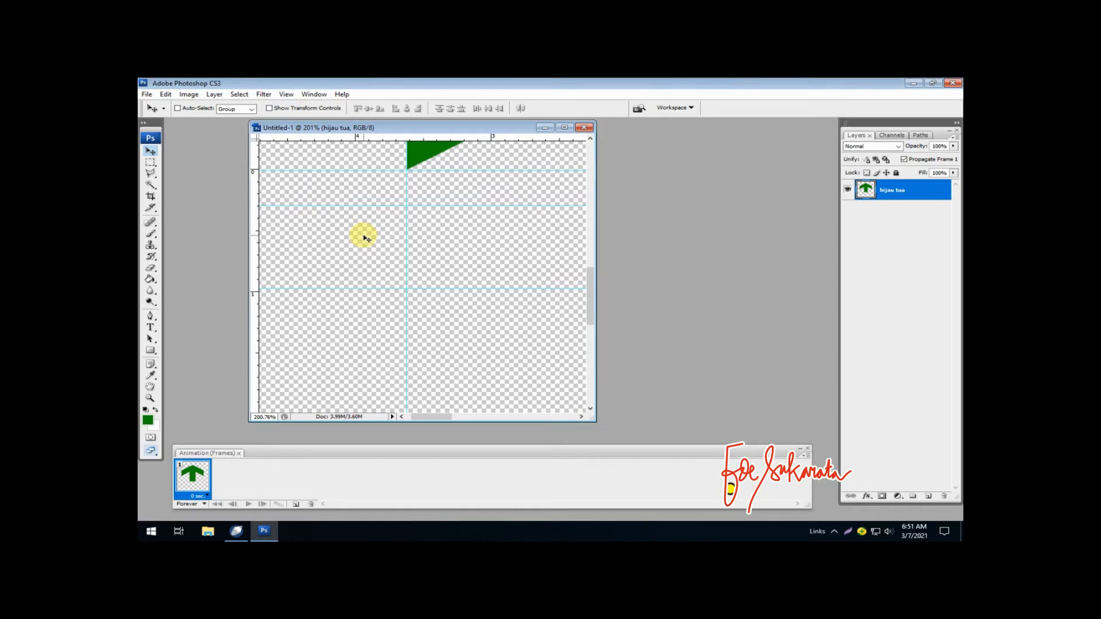
key(ctrl+minus)
key(ctrl+minus)
key(ctrl+minus)
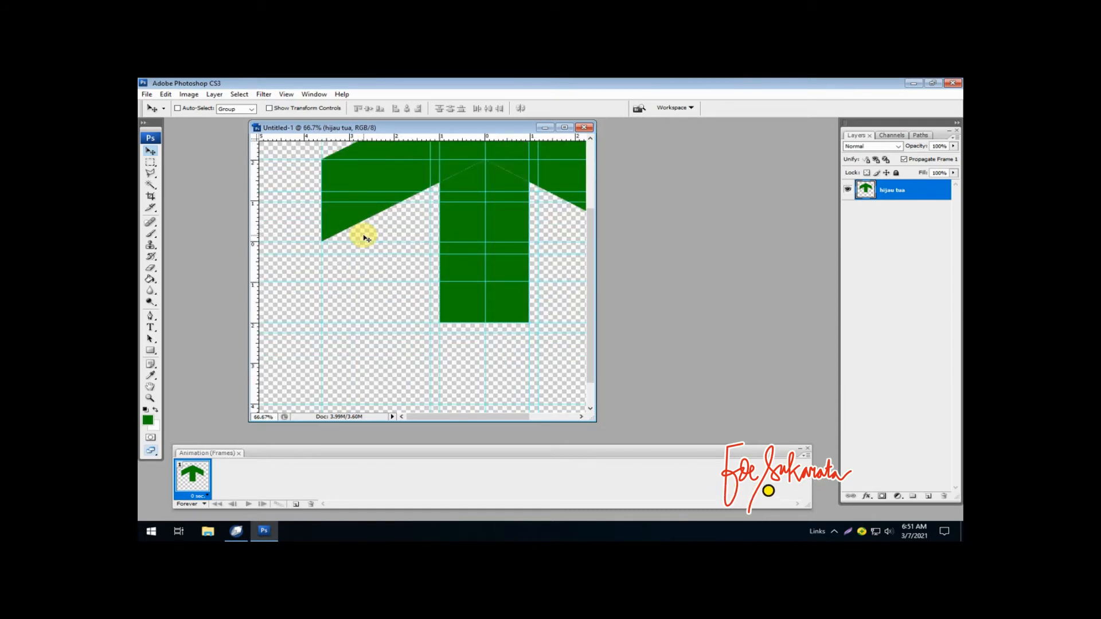
key(ctrl+minus)
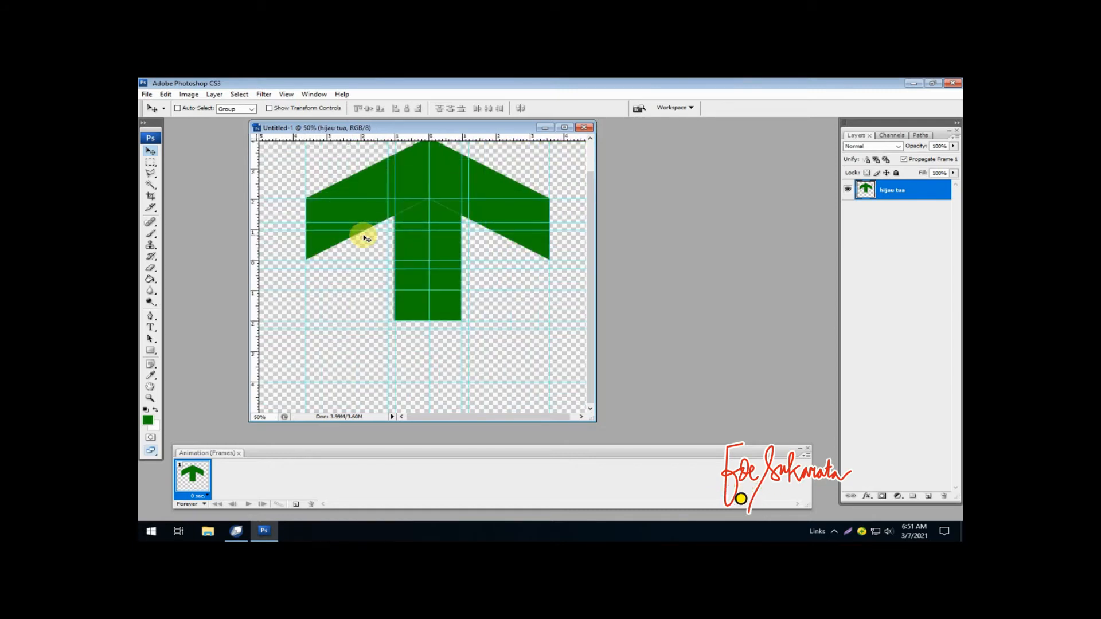
key(ctrl+minus)
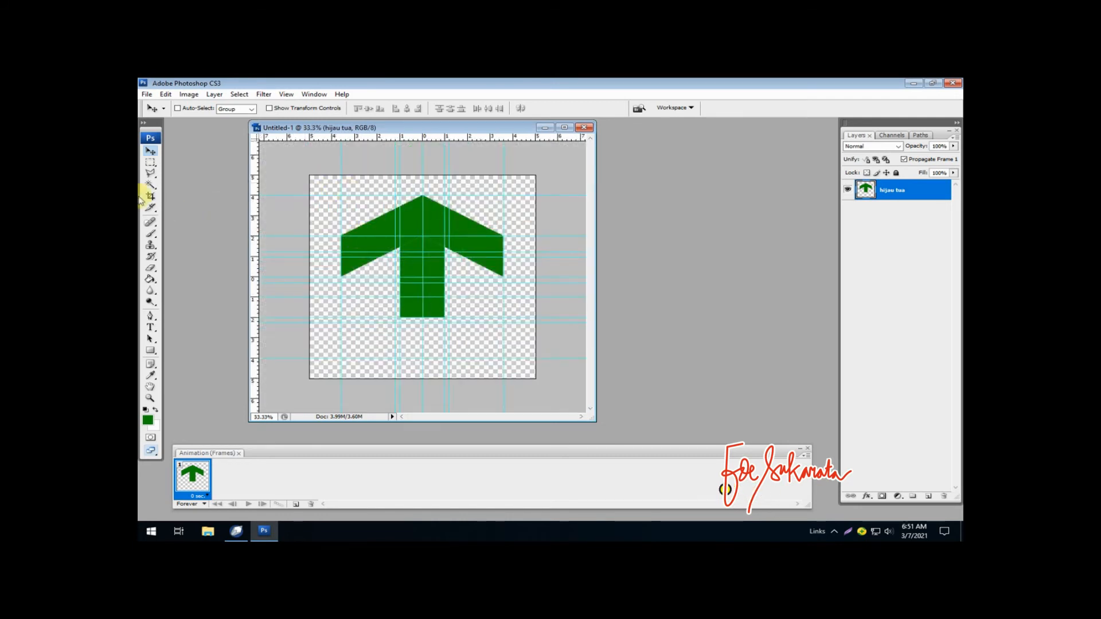
- Outline the offset lower shape around the stem and below the chevron with the Polygonal Lasso, snapping its corners to the guides
click(150, 173)
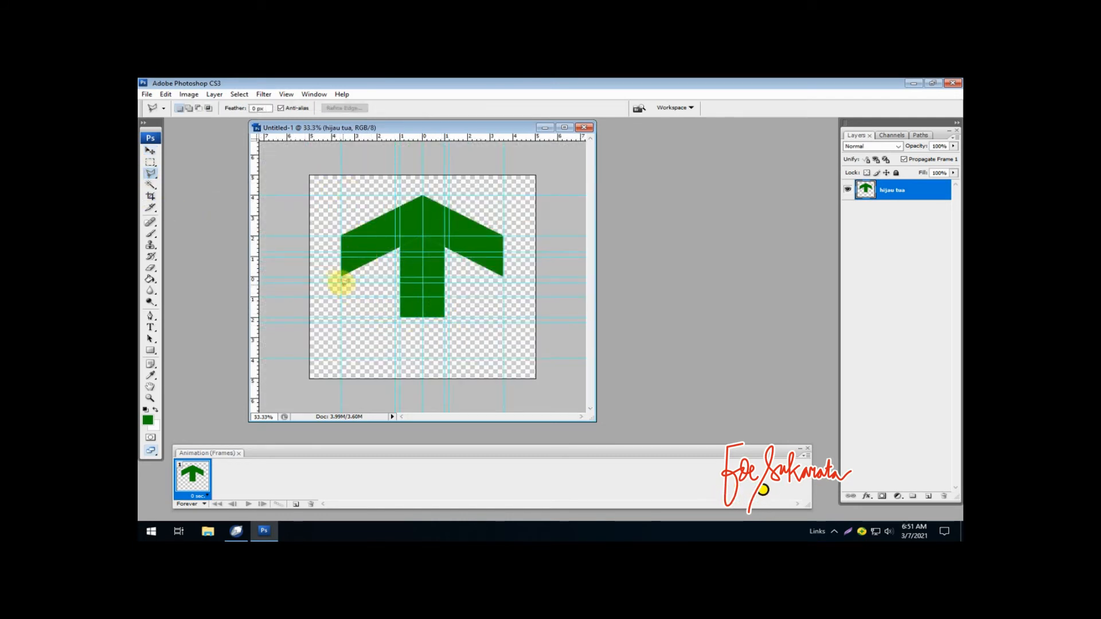
click(342, 281)
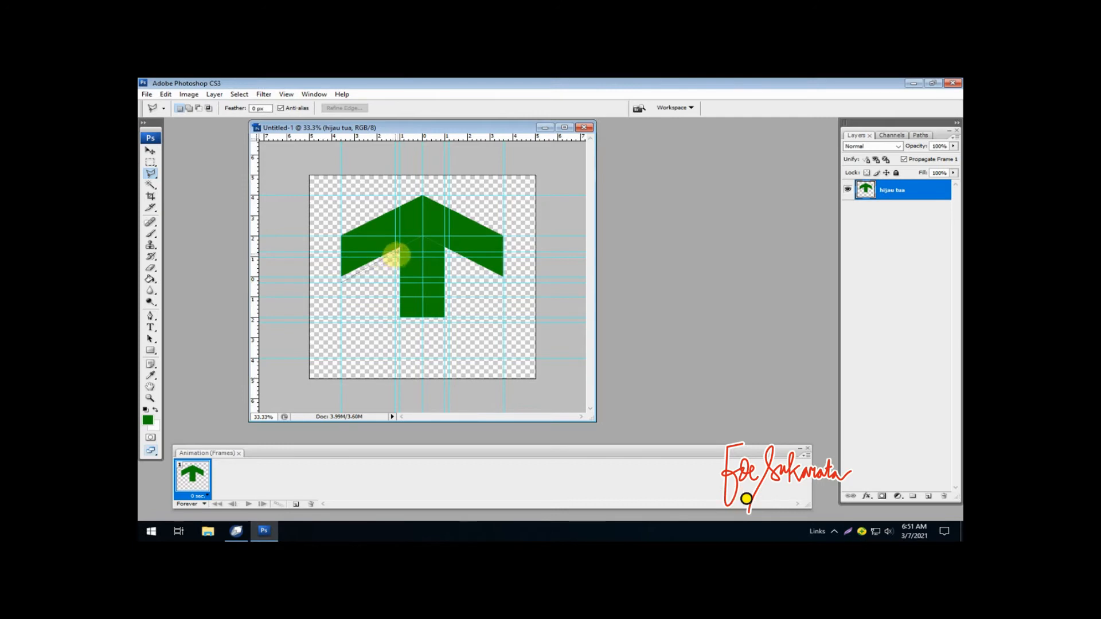
click(399, 251)
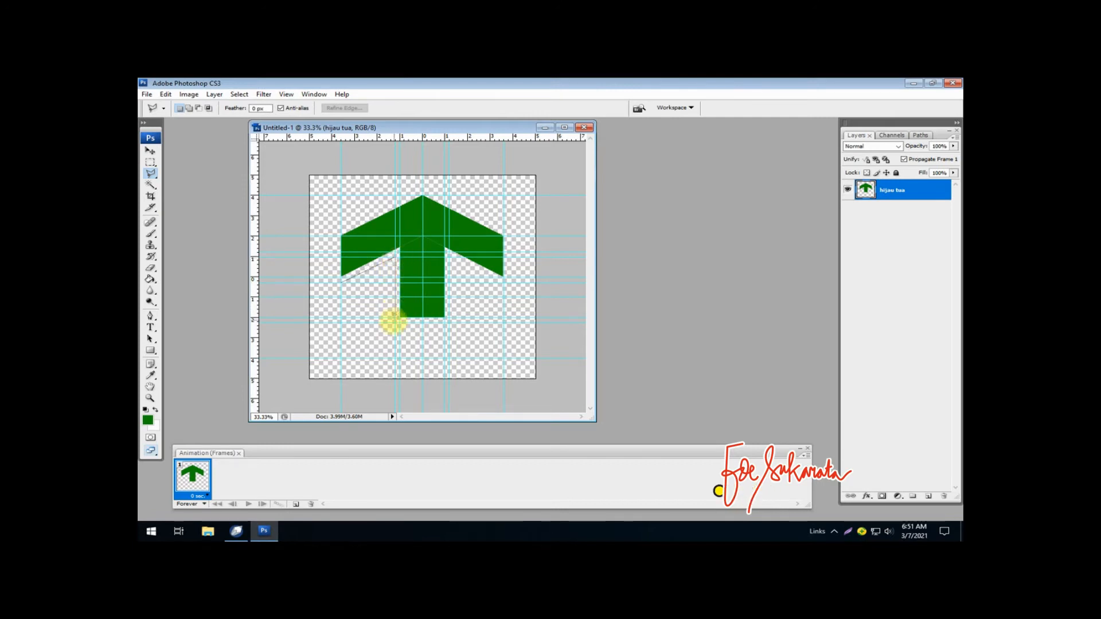
click(399, 320)
click(445, 320)
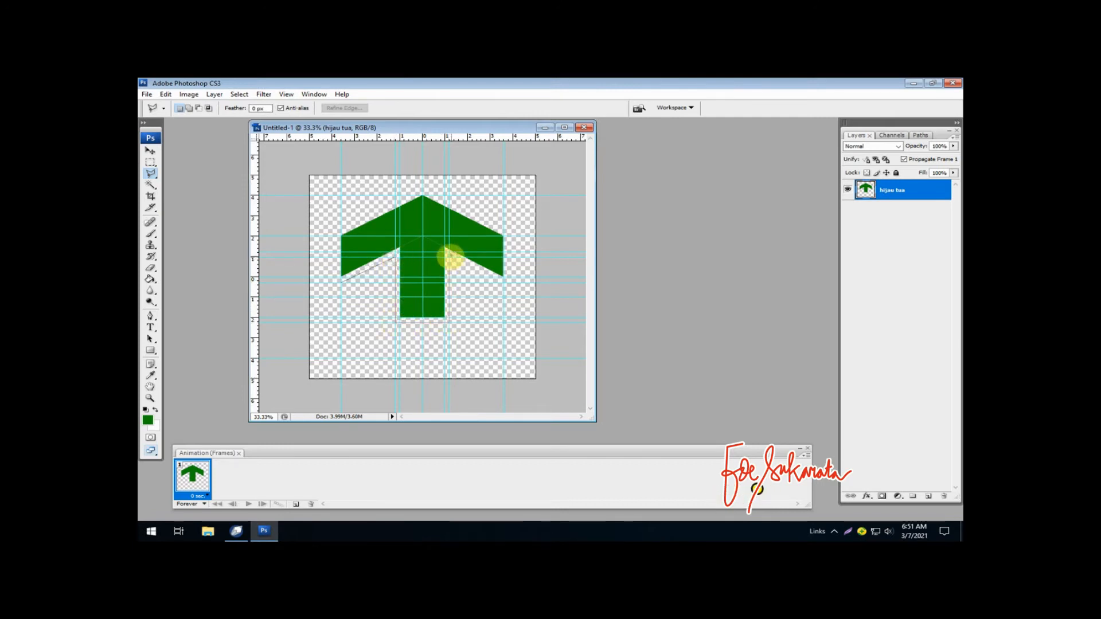
click(445, 251)
click(503, 280)
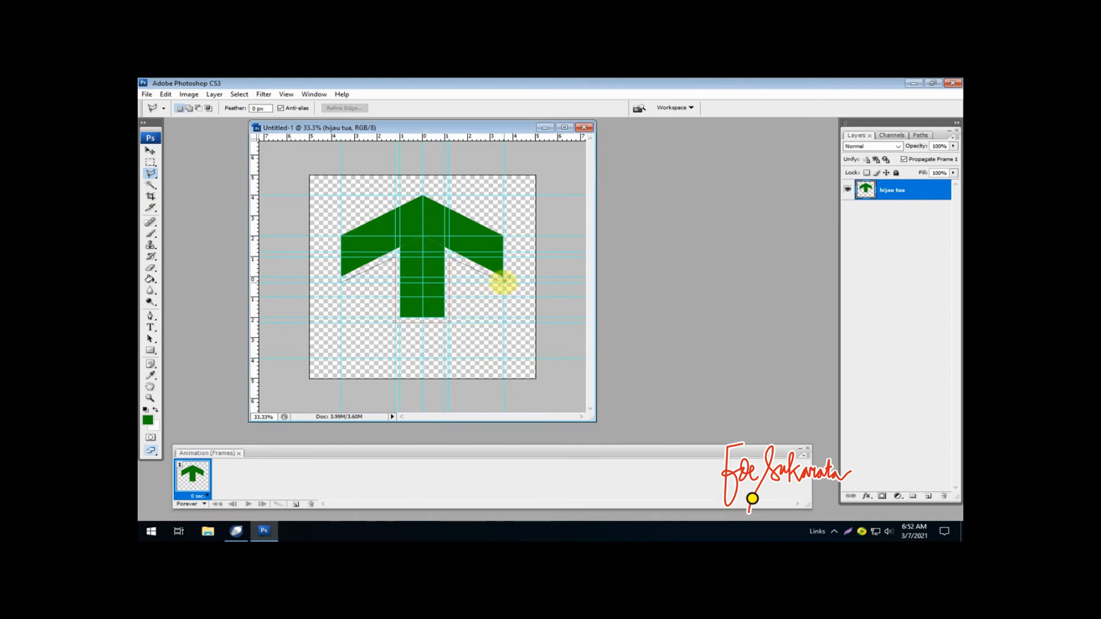
click(503, 318)
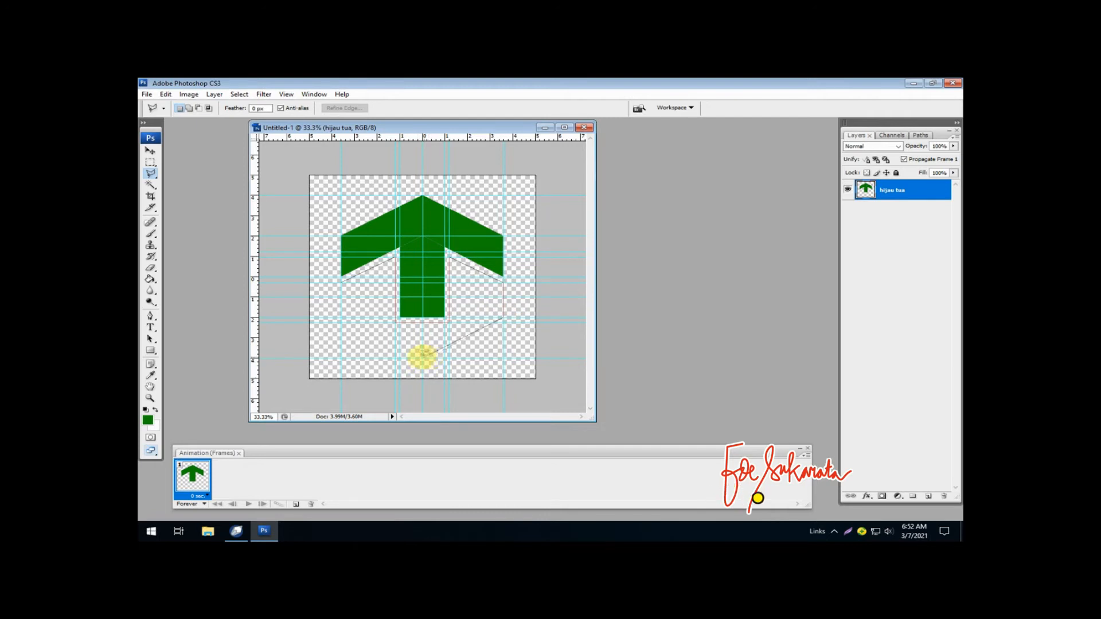
click(422, 358)
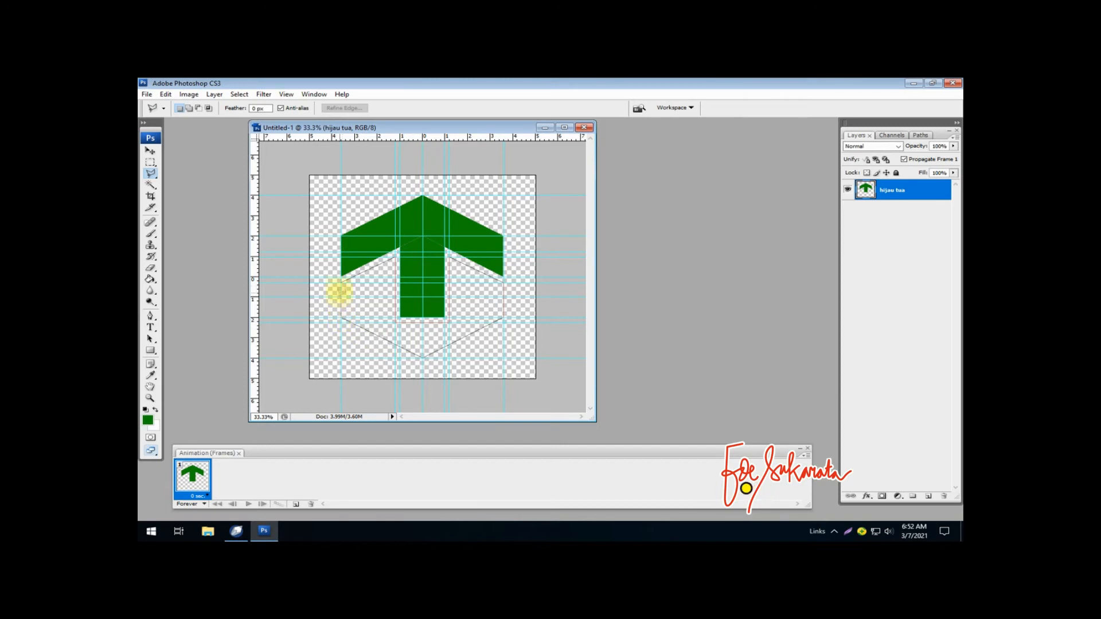
double_click(341, 294)
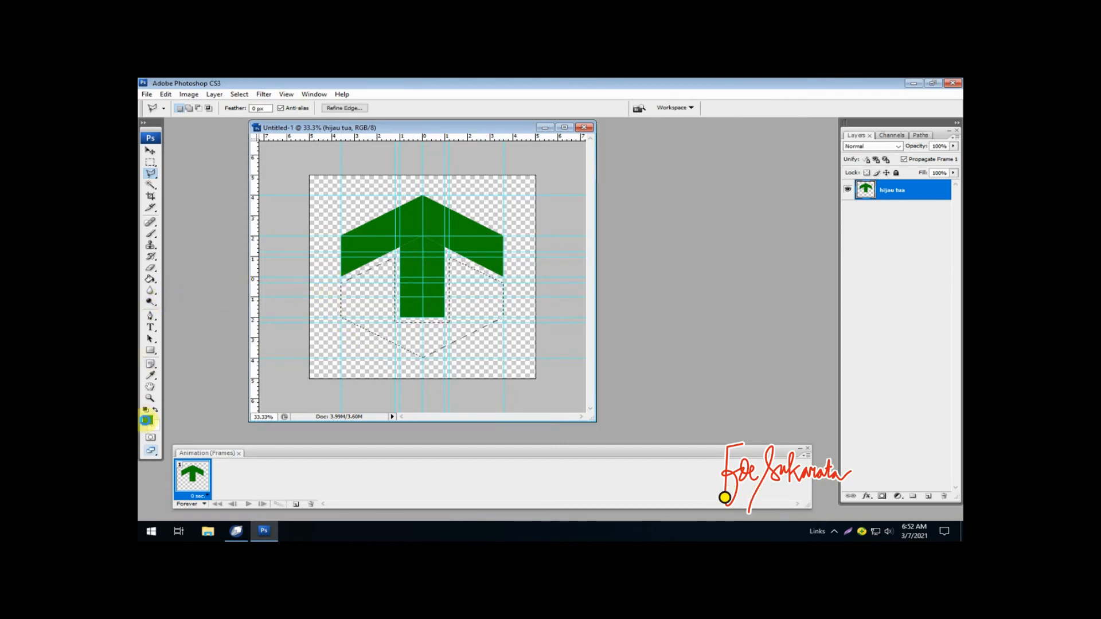
- Set the foreground colour to light green #3bef2d and activate the Paint Bucket
click(148, 419)
click(600, 287)
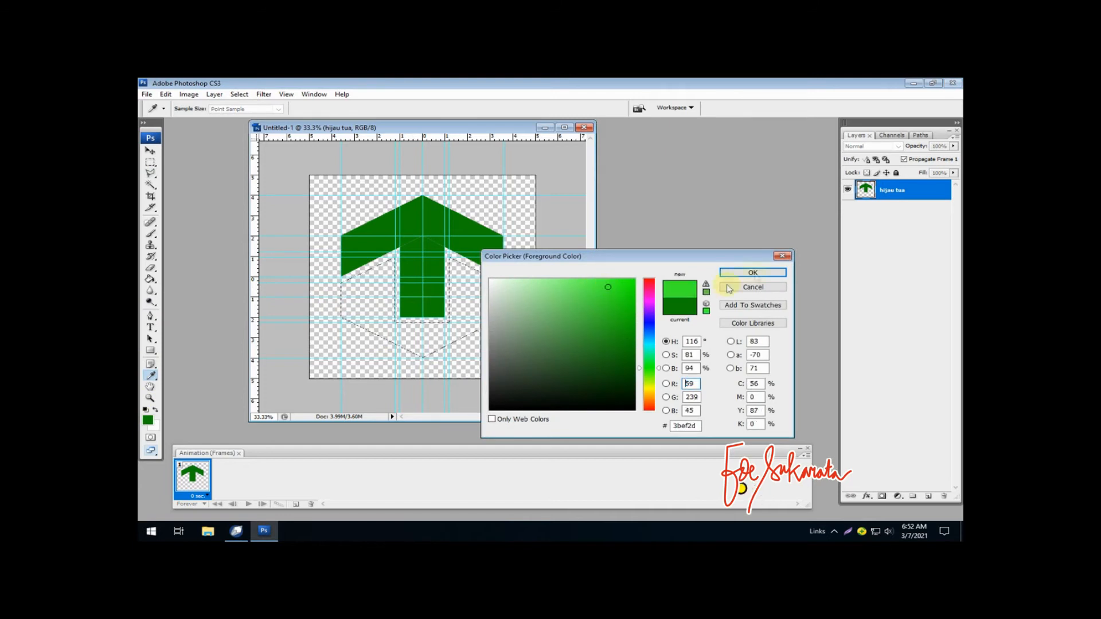
click(753, 272)
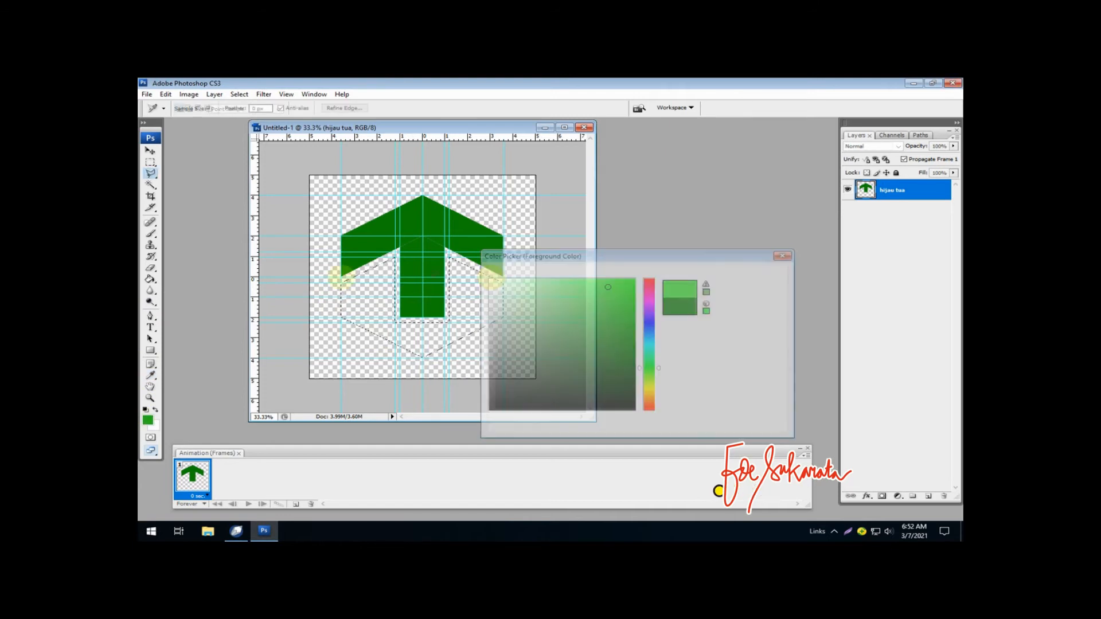
click(149, 281)
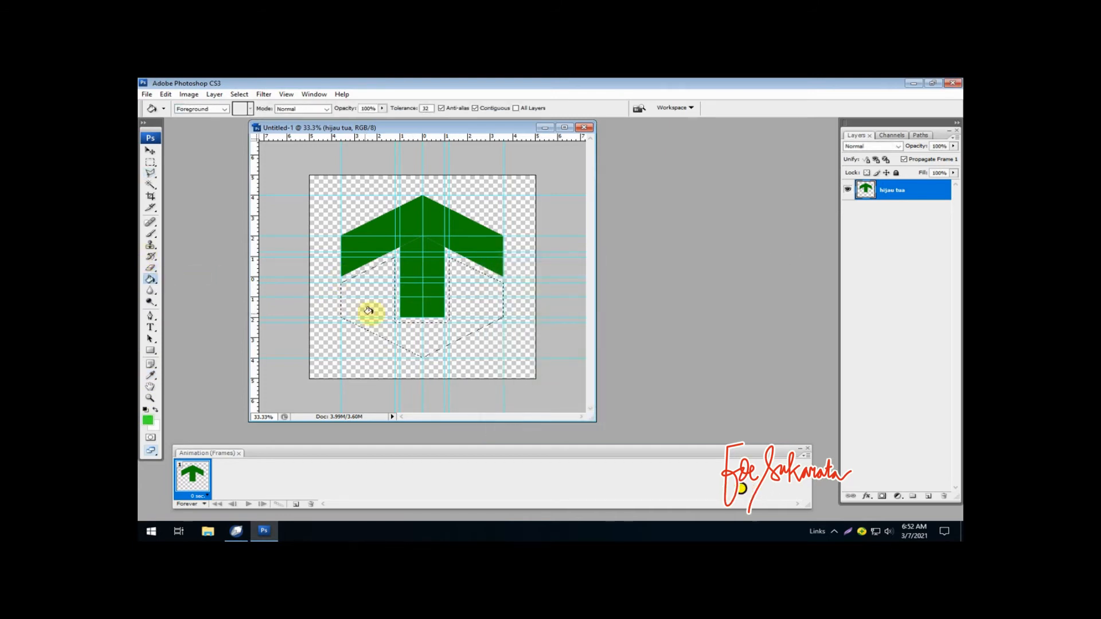
- Try filling the lower selection with light green on the hijau tua layer, and undo that fill
click(415, 335)
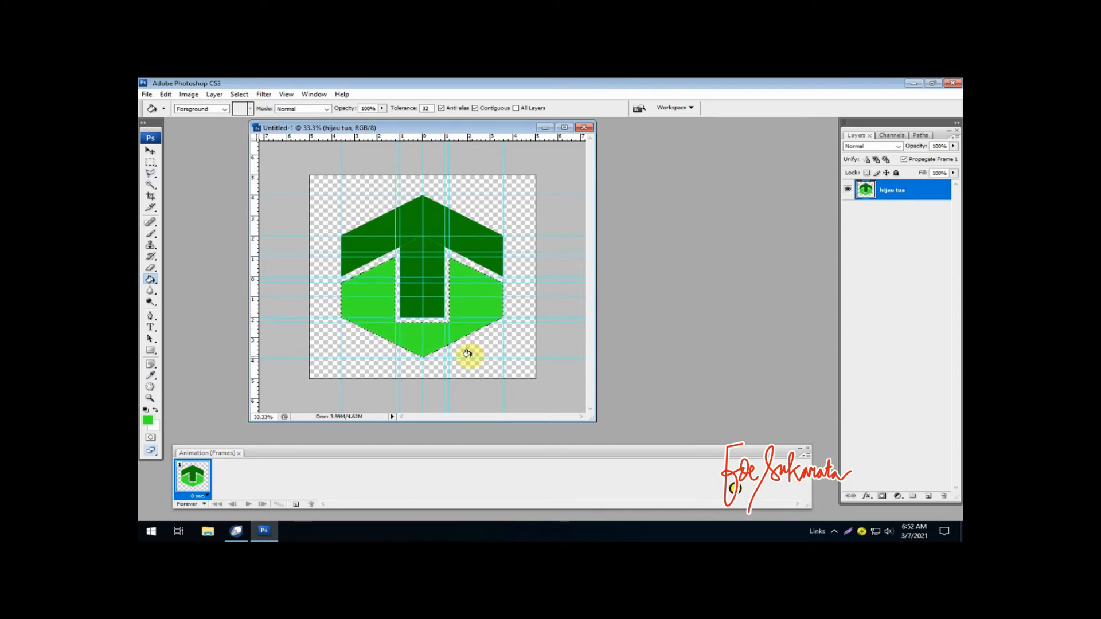
key(ctrl+z)
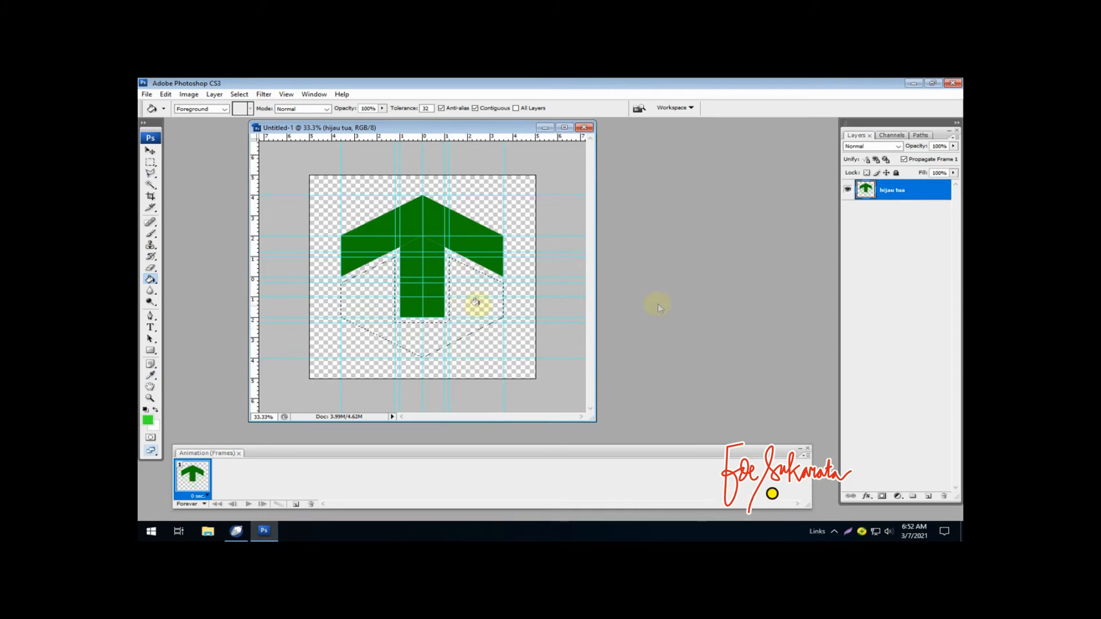
- Create a new layer named "hijau muda", fill the lower shape's selection with light green on it, and deselect
click(928, 496)
double_click(891, 190)
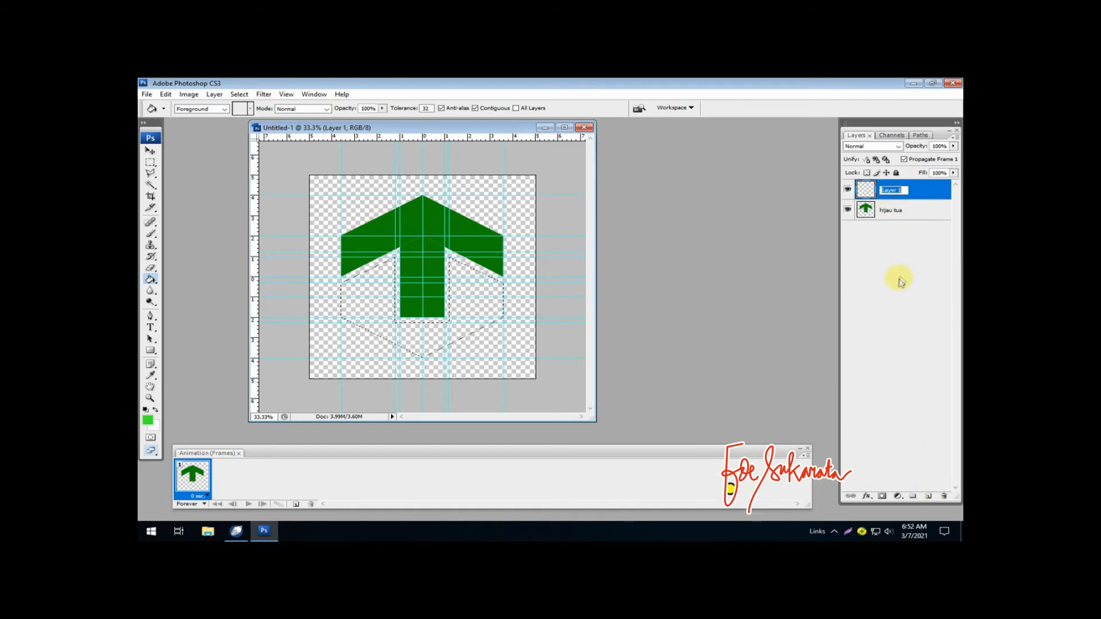
text(hijau muda)
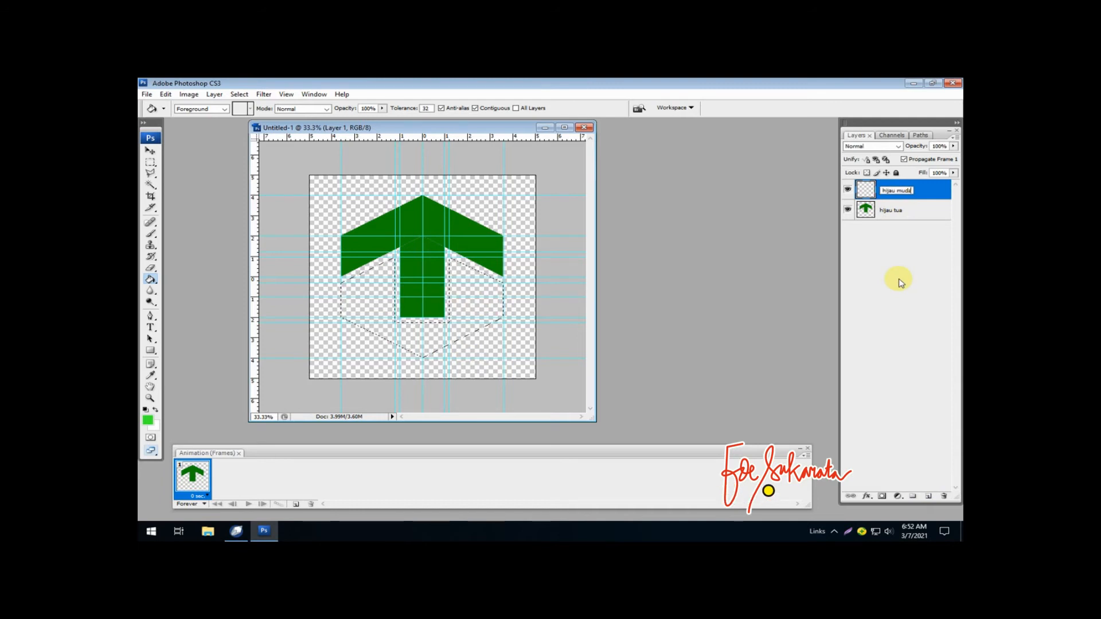
key(Return)
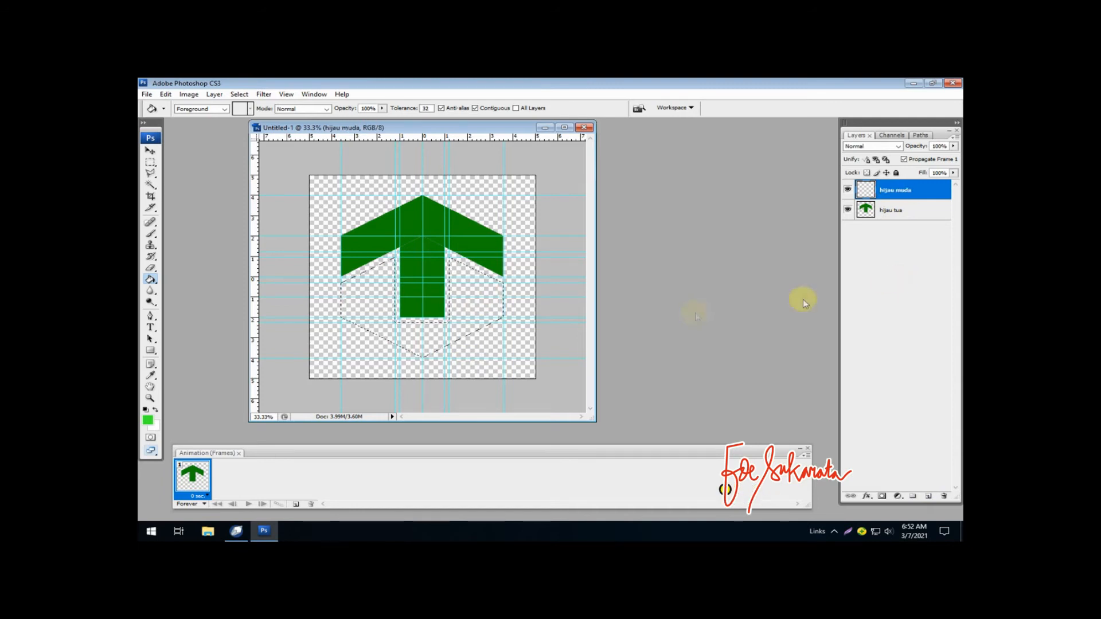
click(474, 308)
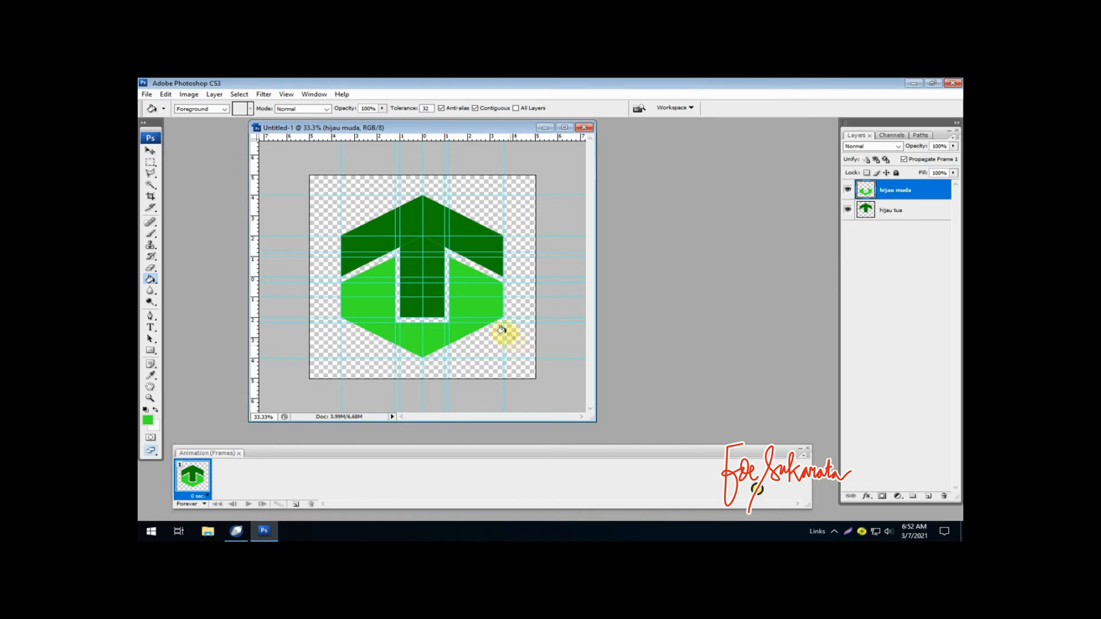
- Delete the bottom 1 cm of the dark green stem on the hijau tua layer using a rectangular selection, and deselect
click(151, 162)
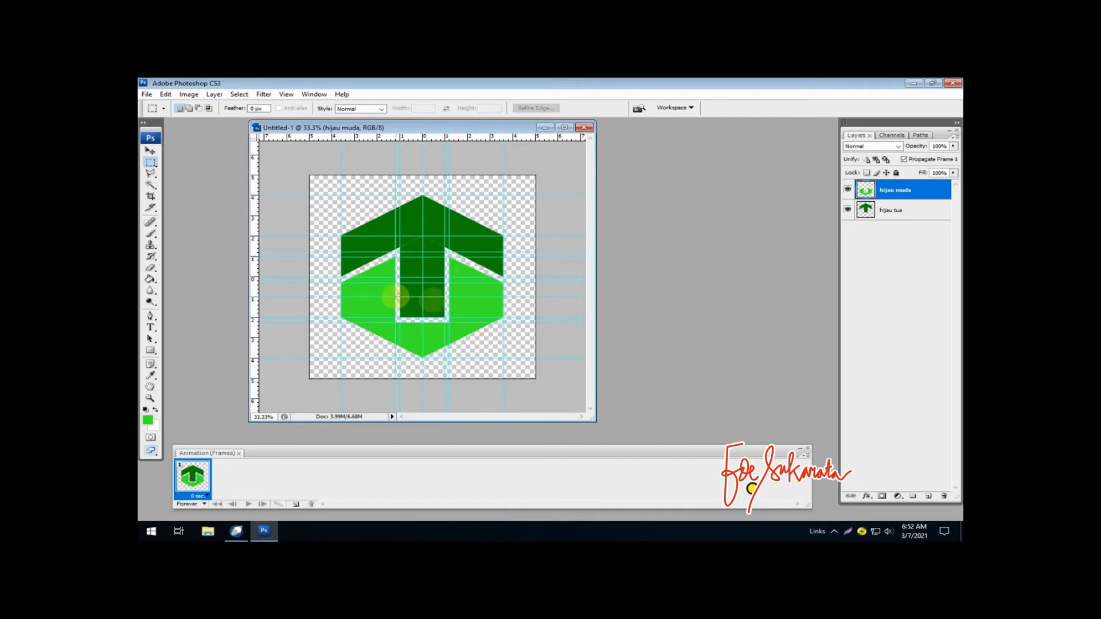
drag(396, 297, 446, 315)
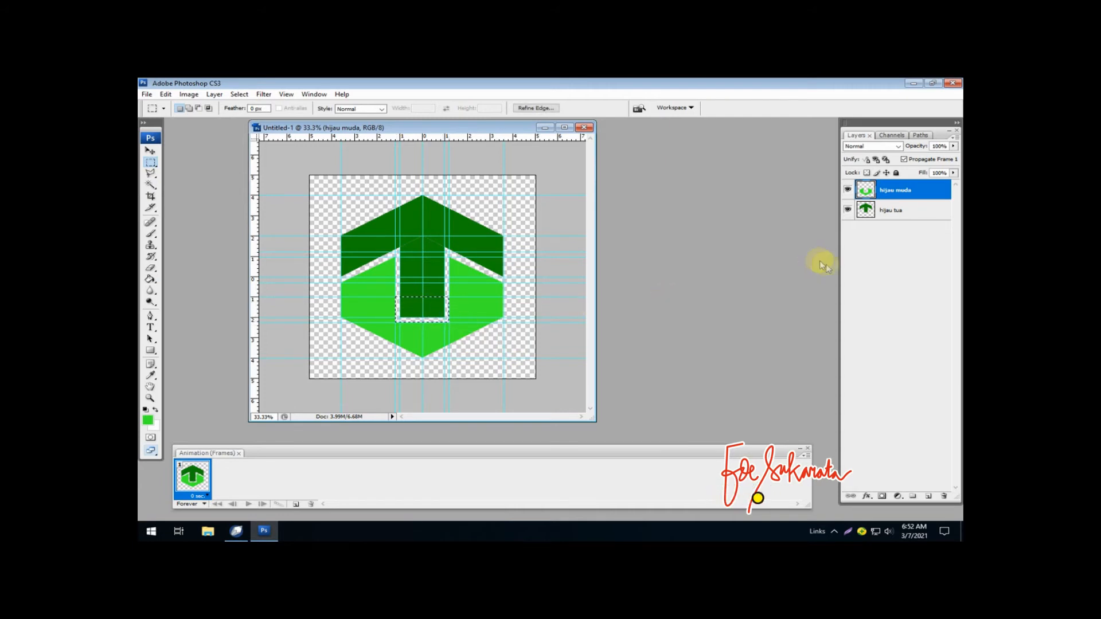
click(886, 209)
key(Delete)
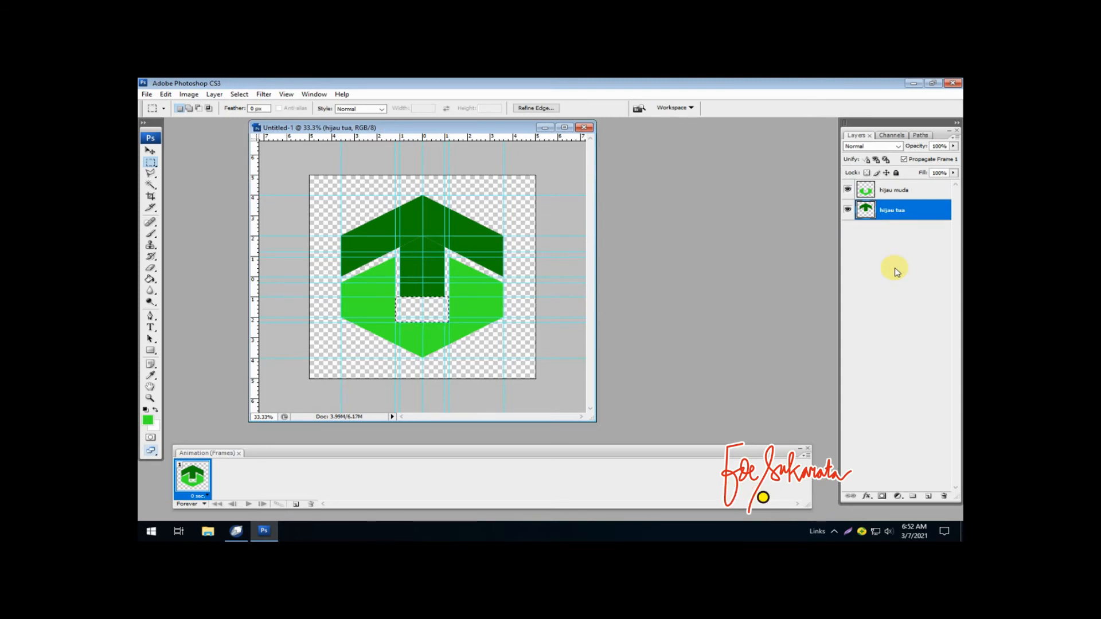
key(ctrl+d)
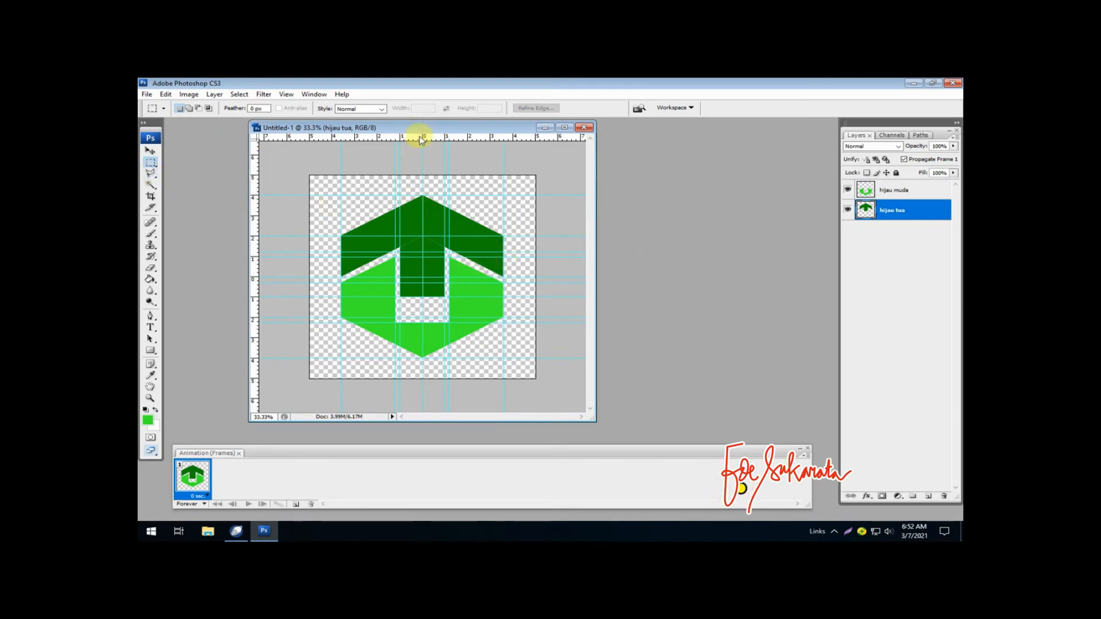
- Add a guide about 0.3 cm below the shortened stem, and fill the notch beneath it with light green on the hijau muda layer
drag(416, 140, 463, 327)
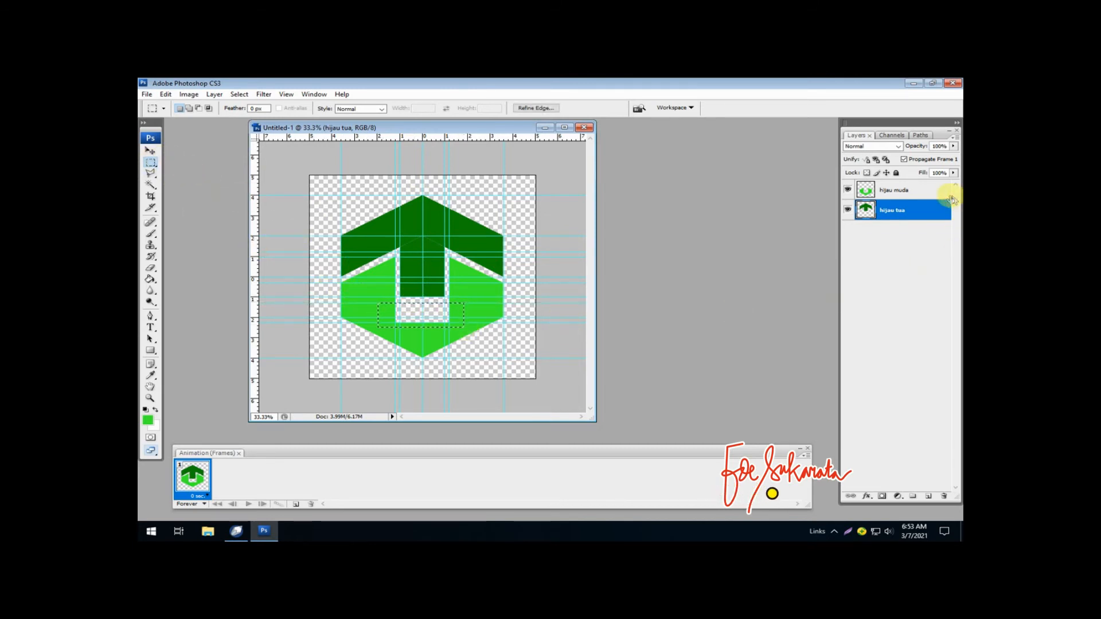
click(909, 191)
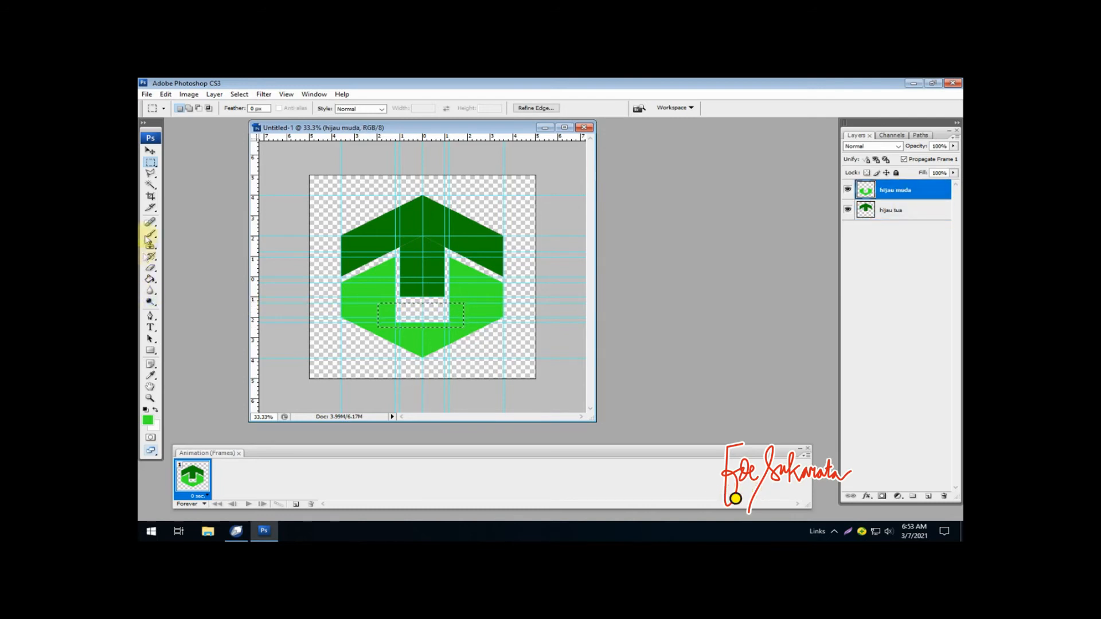
click(150, 280)
click(188, 296)
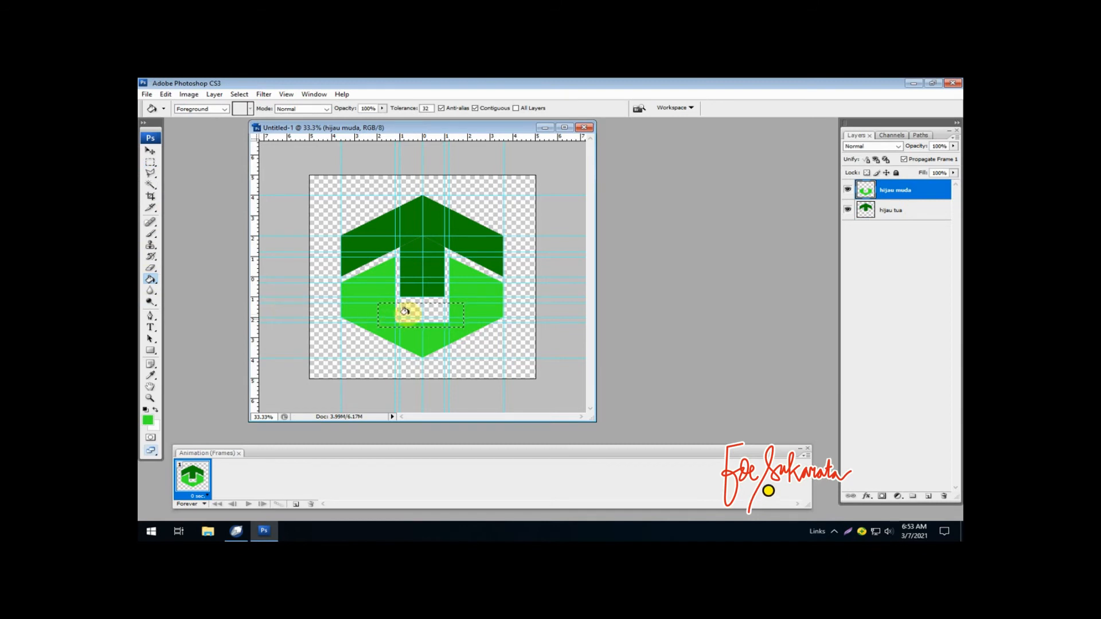
click(406, 311)
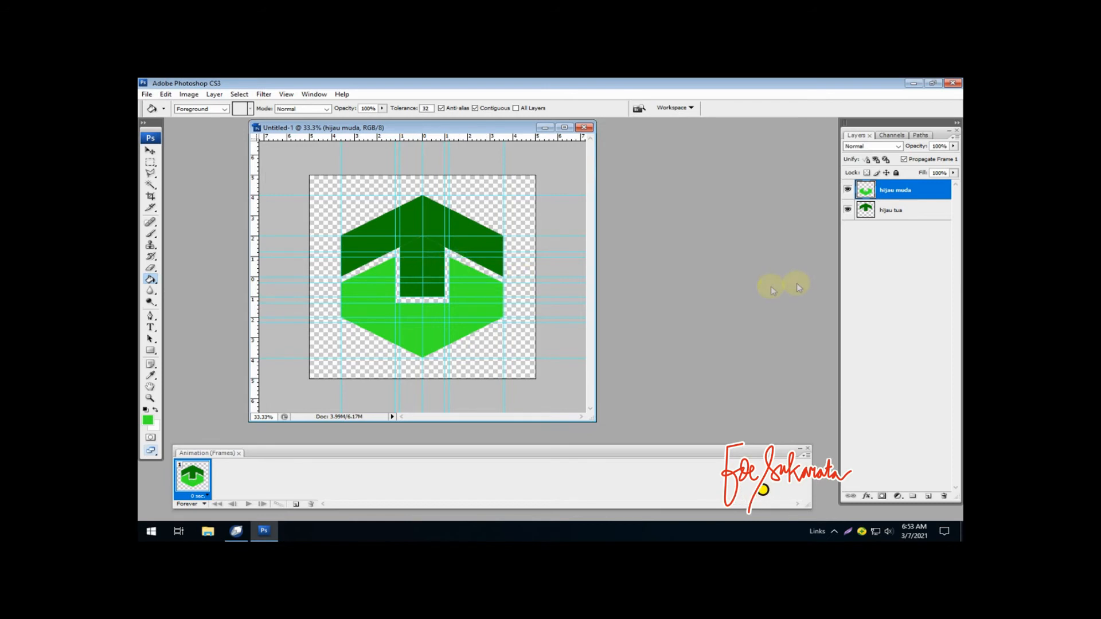
- Create a new layer named "latar" above the two green layers
click(928, 496)
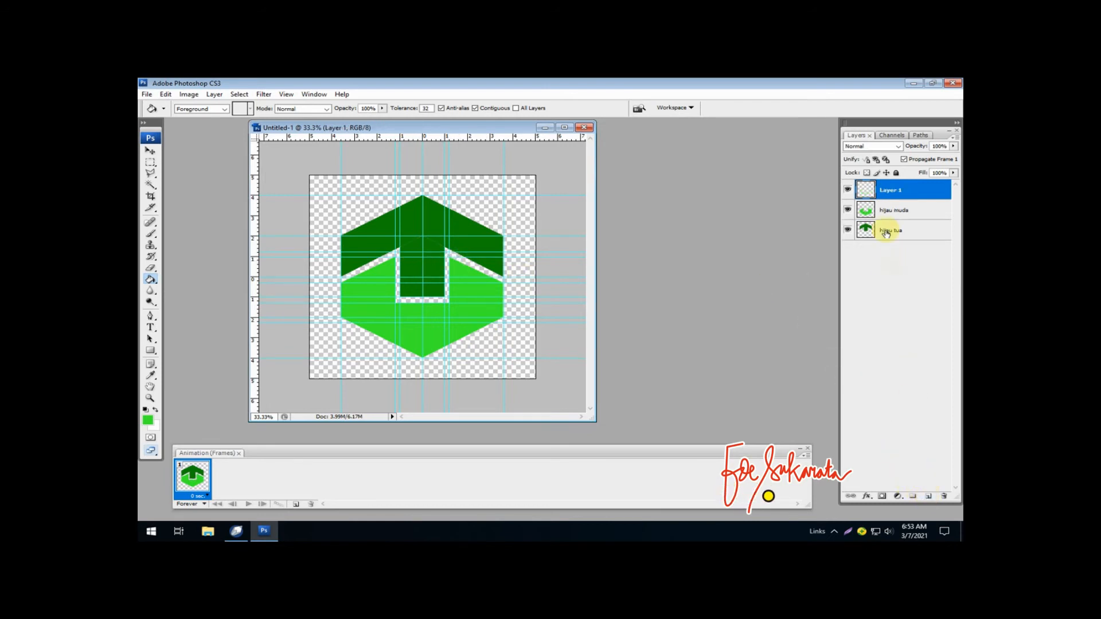
double_click(889, 192)
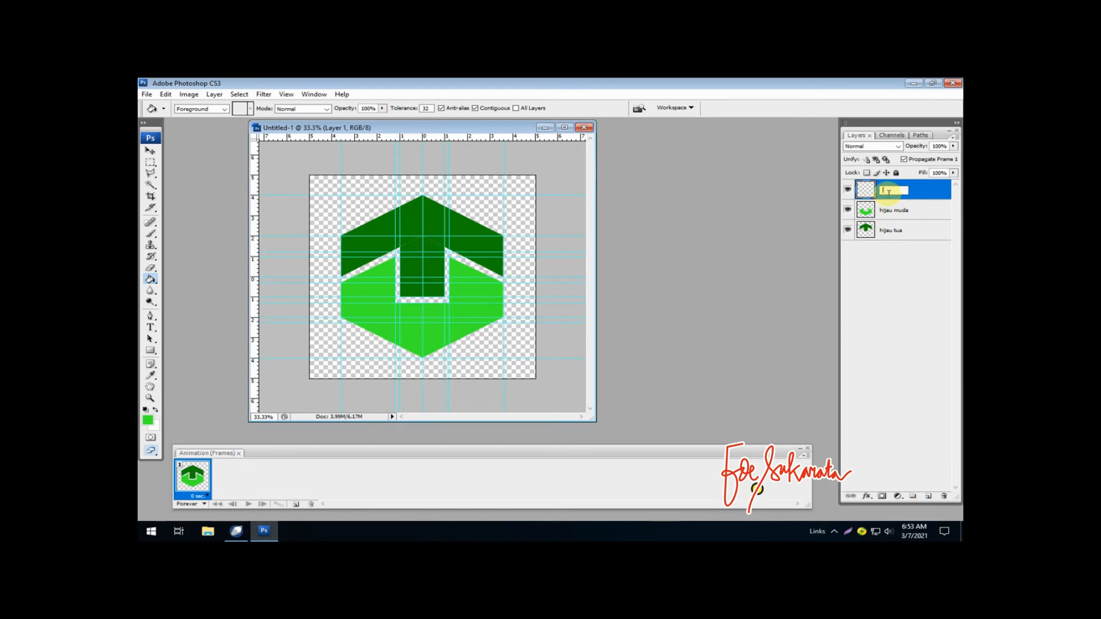
key(Return)
- Recolour the gradient's green end stop to sky blue and fill the latar layer radially from the logo's upper left towards its lower right
click(150, 281)
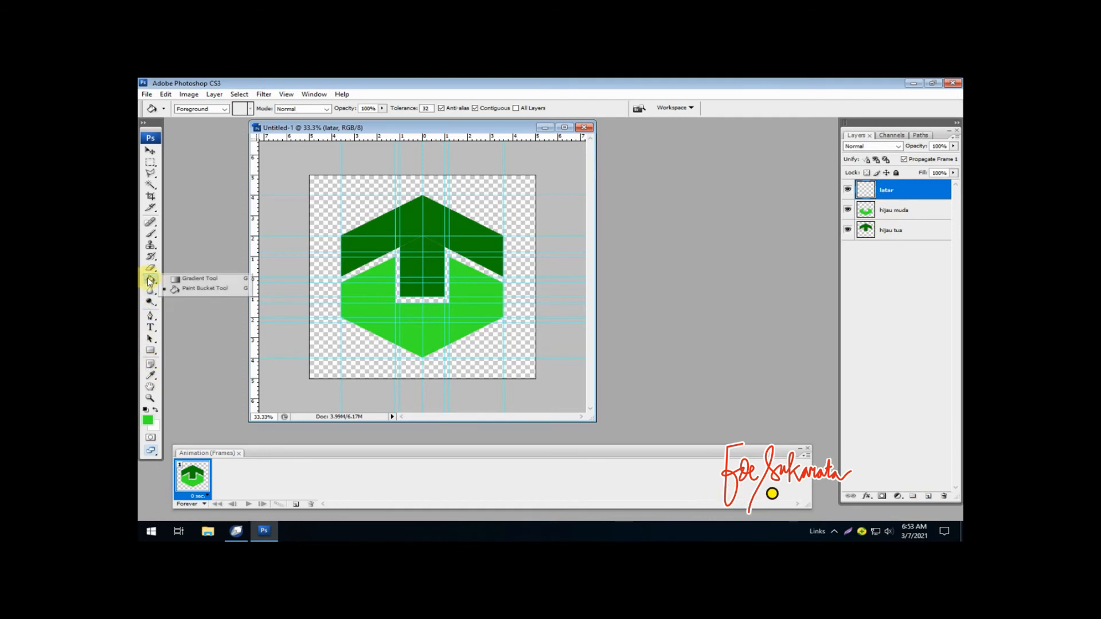
click(178, 280)
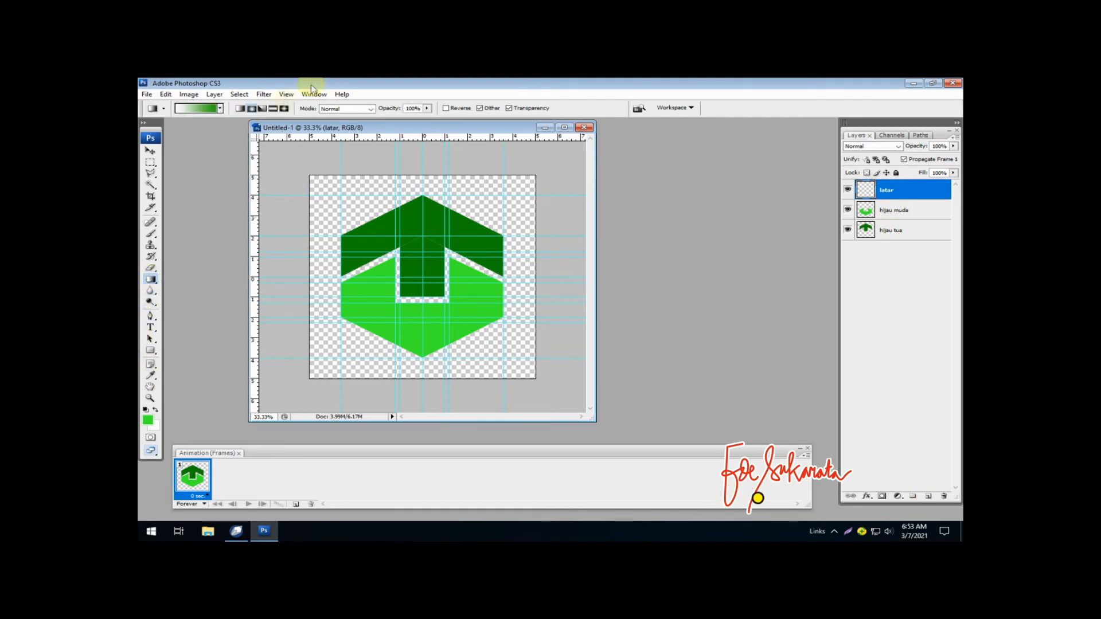
click(209, 109)
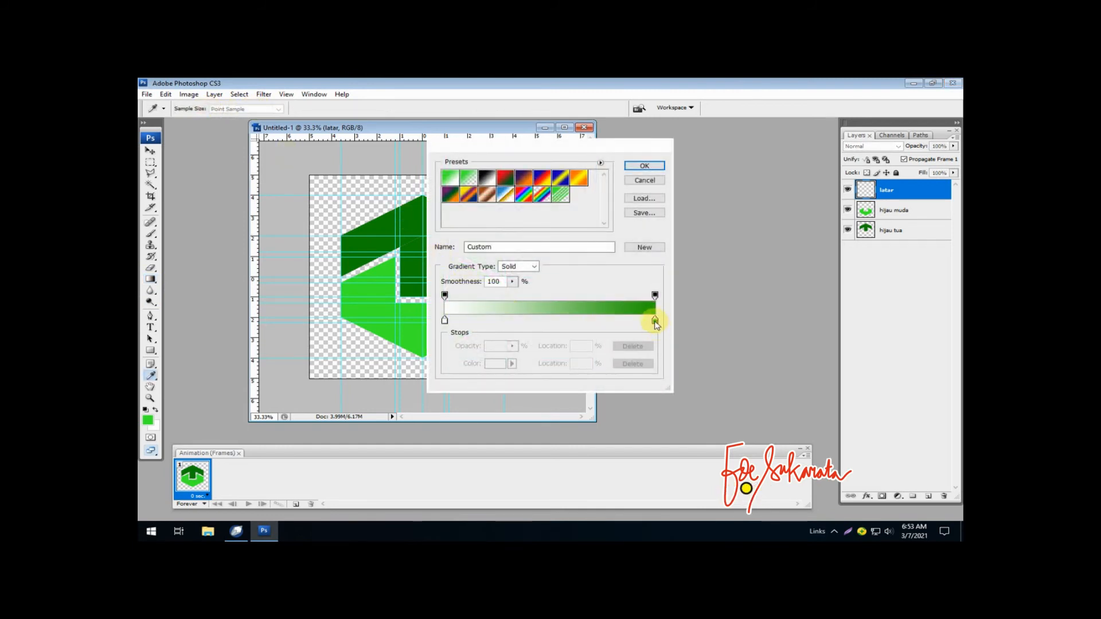
click(655, 321)
click(494, 364)
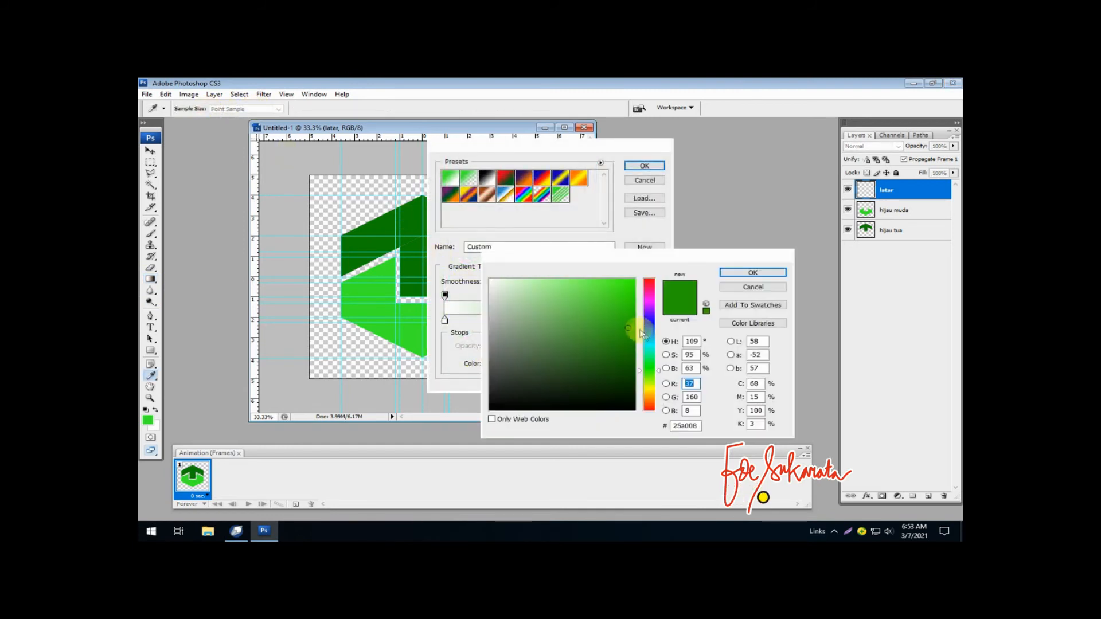
click(643, 342)
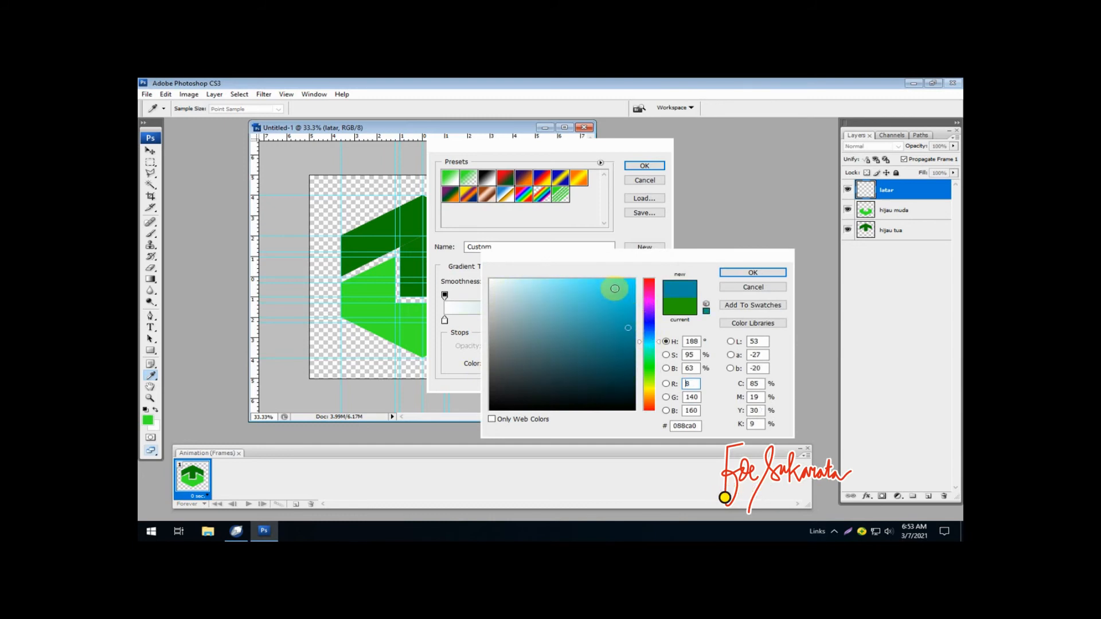
click(615, 289)
click(753, 273)
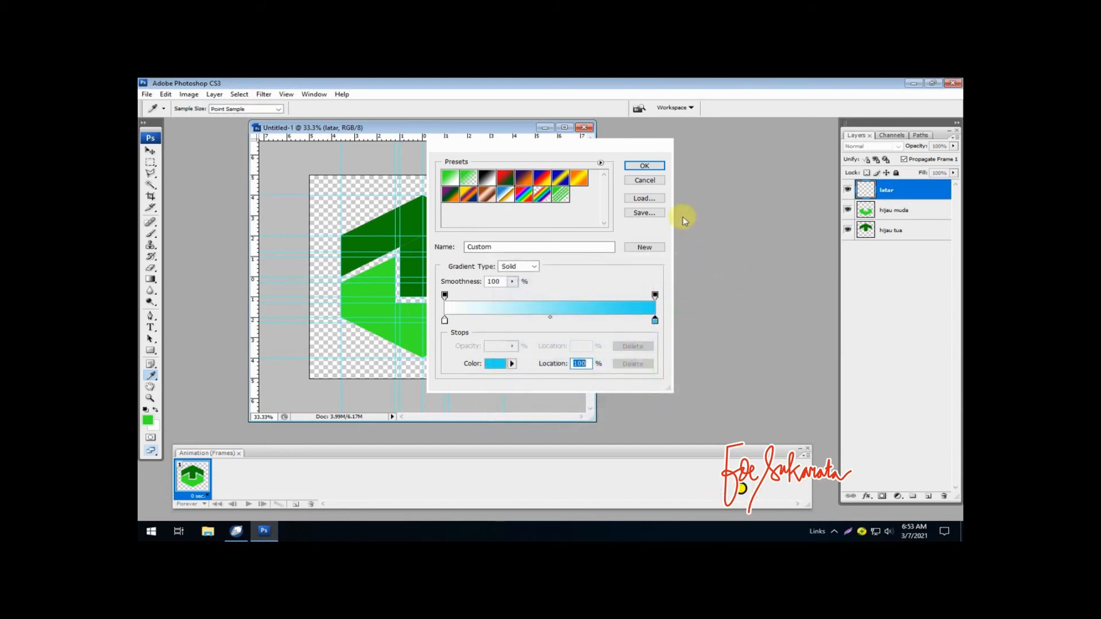
click(644, 166)
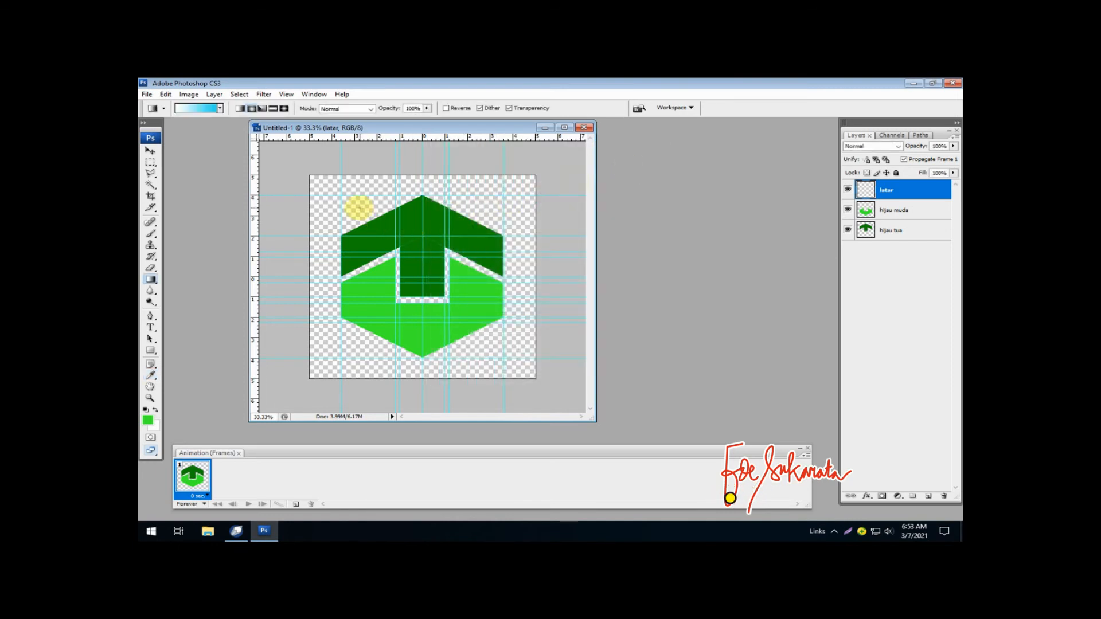
drag(355, 212, 496, 356)
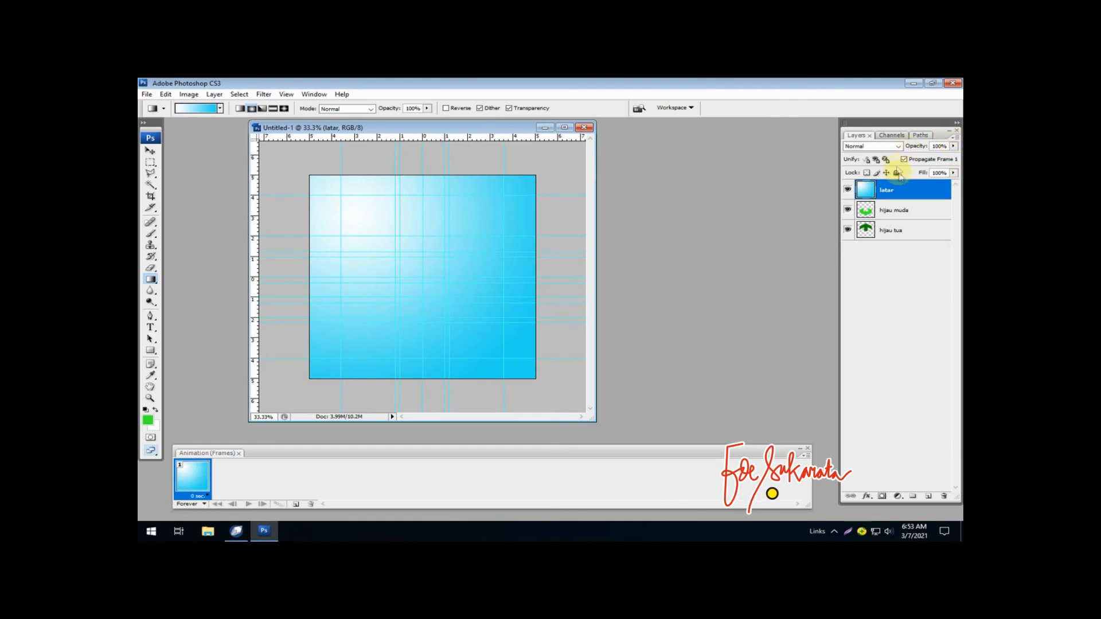
- Move the latar layer beneath the two green layers and hide the guides
drag(877, 189, 881, 241)
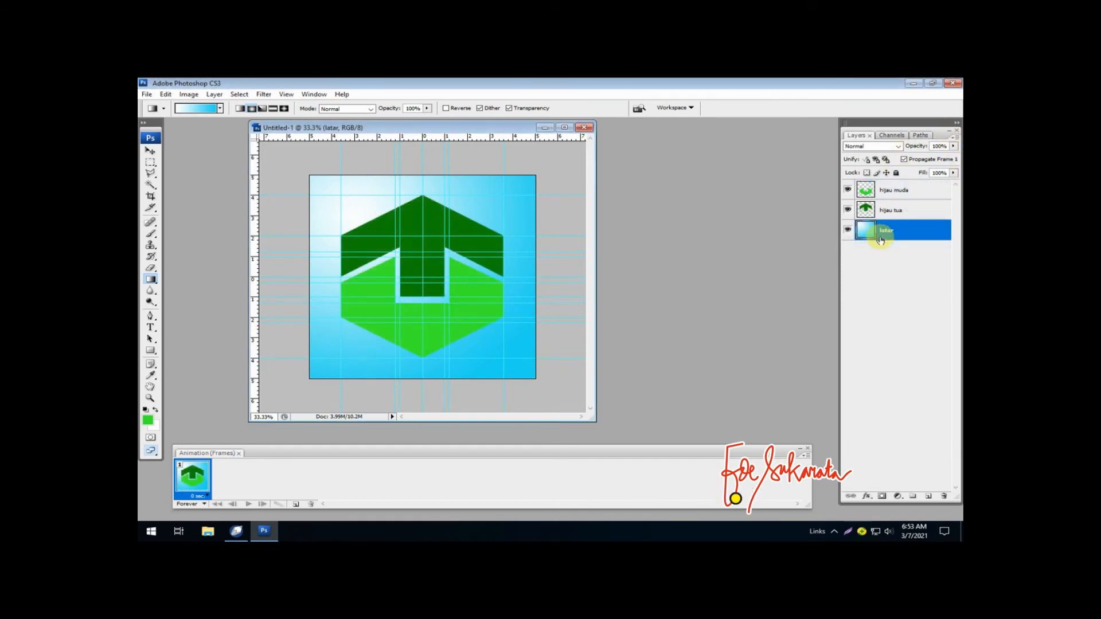
click(285, 96)
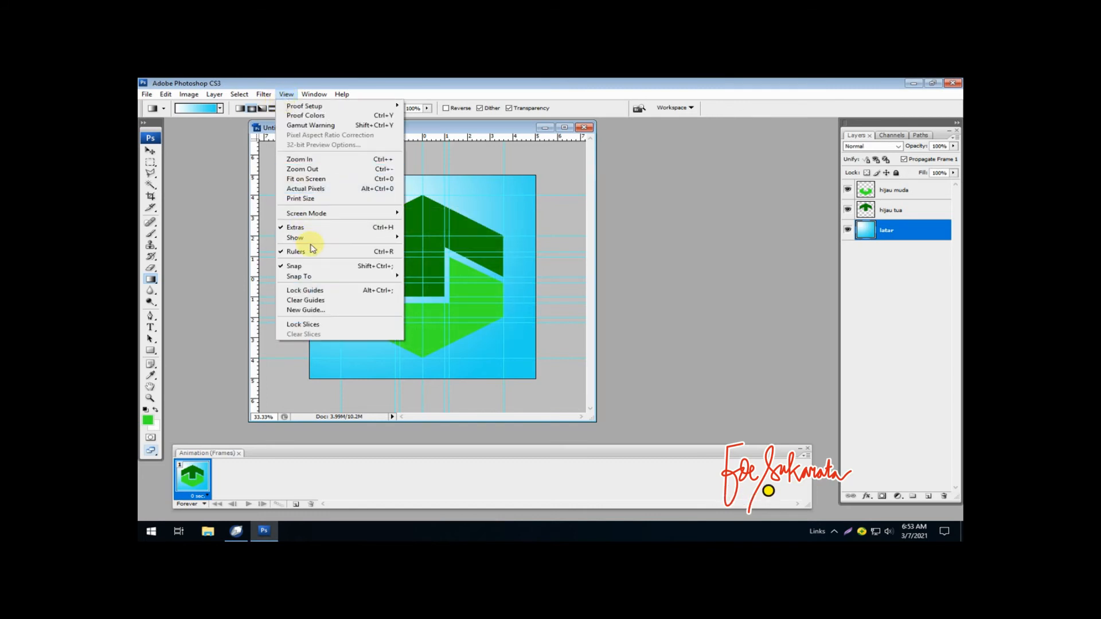
mouse_move(357, 237)
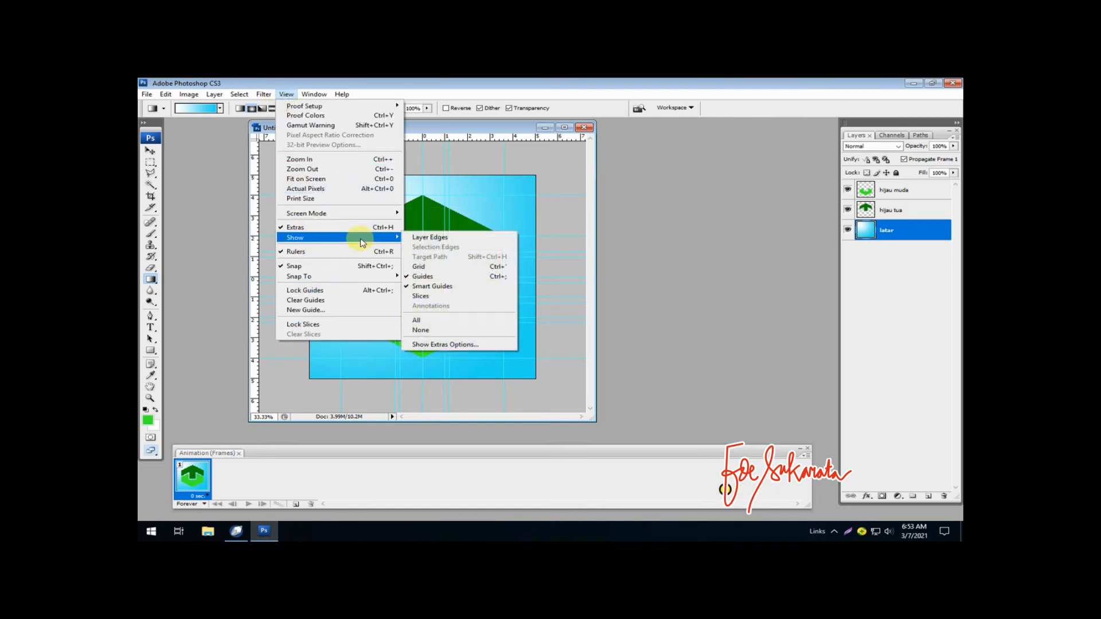
click(464, 279)
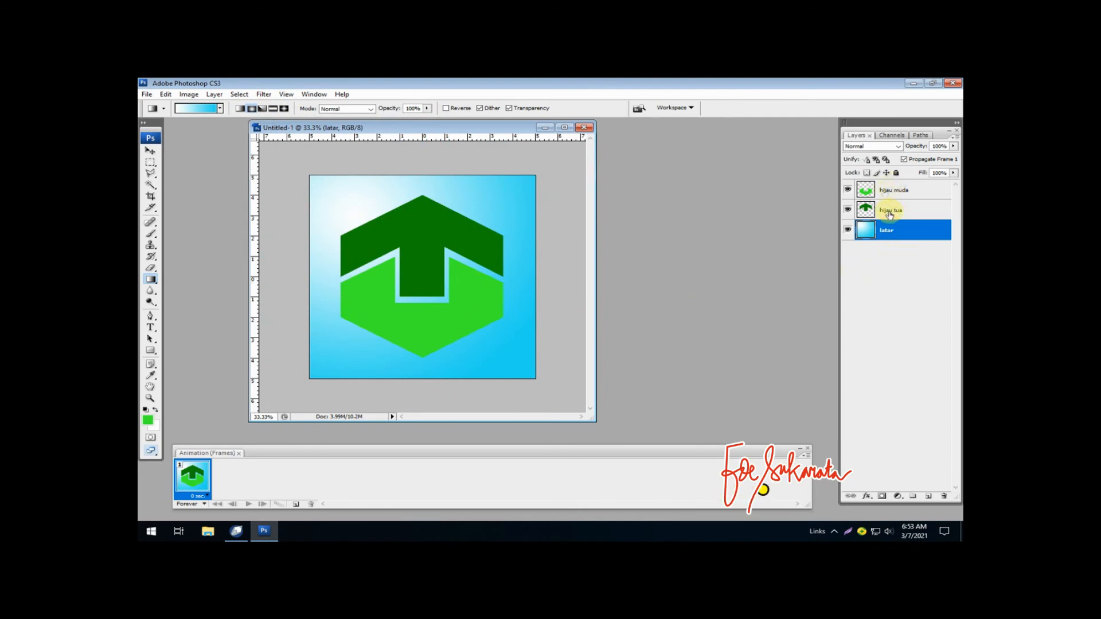
- Hide the latar layer and merge the visible hijau muda and hijau tua layers into one
click(889, 192)
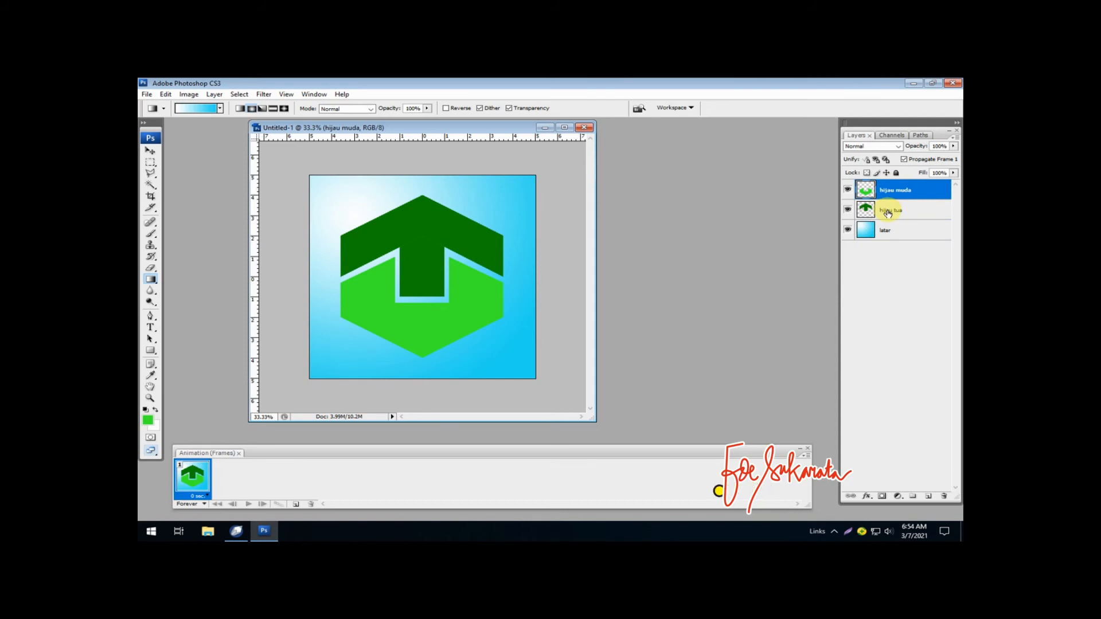
shift+click(887, 212)
right_click(889, 211)
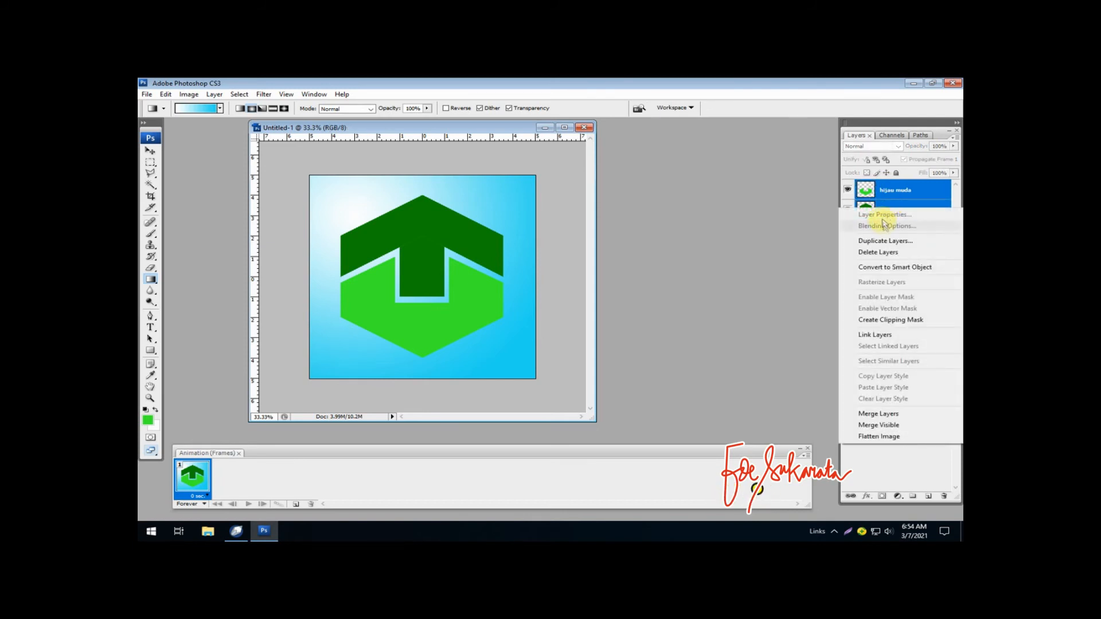
click(778, 197)
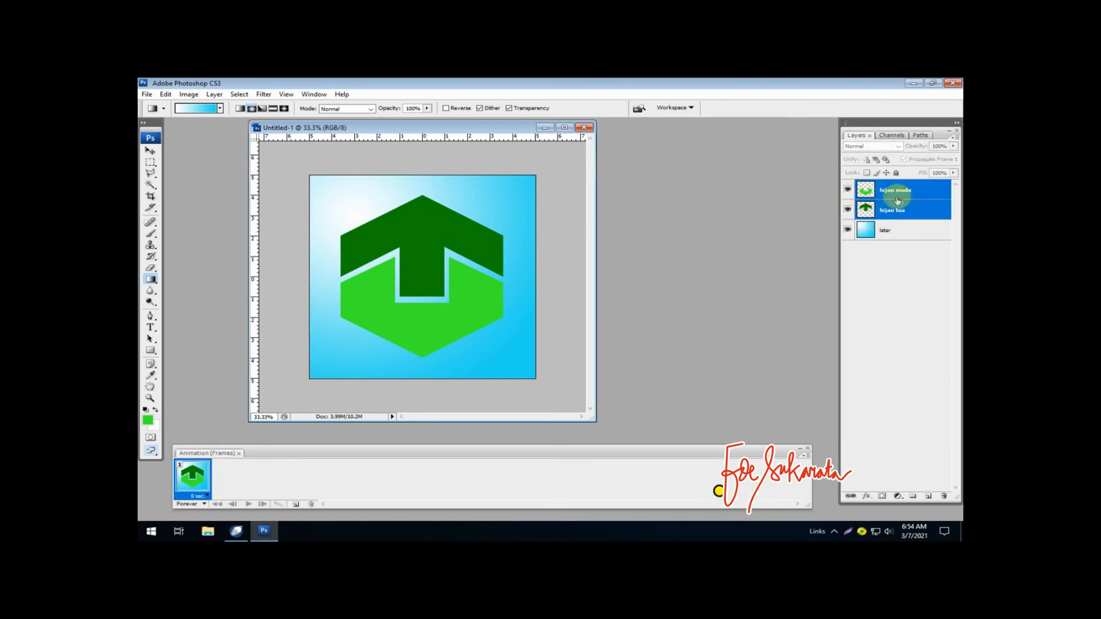
click(848, 231)
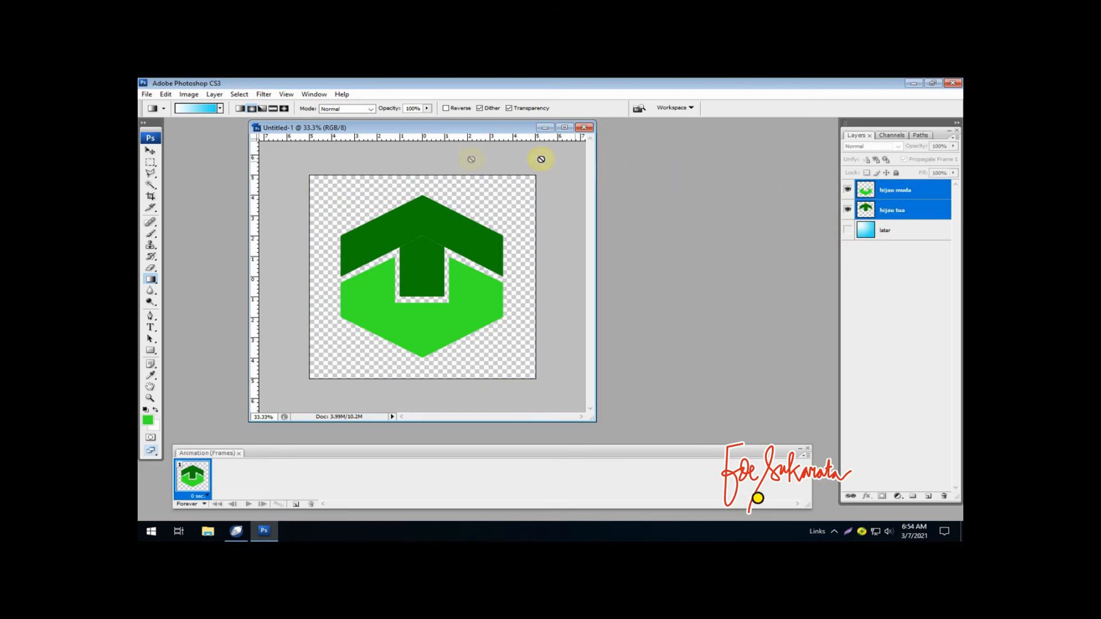
click(212, 95)
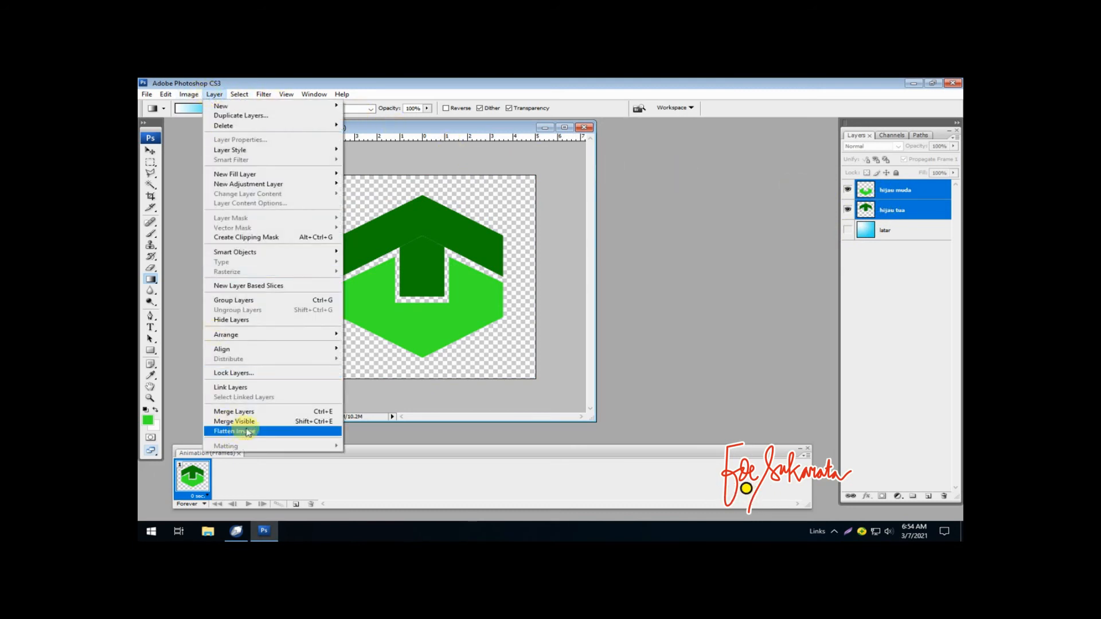
click(264, 422)
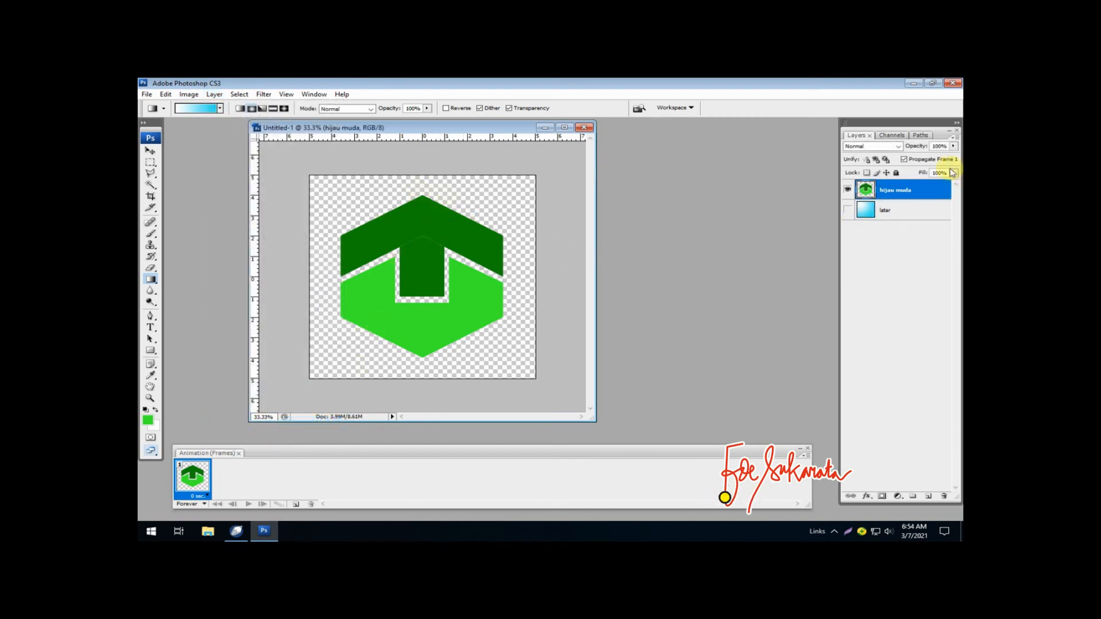
- Add an outer glow to the merged logo layer with Normal blend mode, 100% opacity and black (#000000) colour
right_click(898, 191)
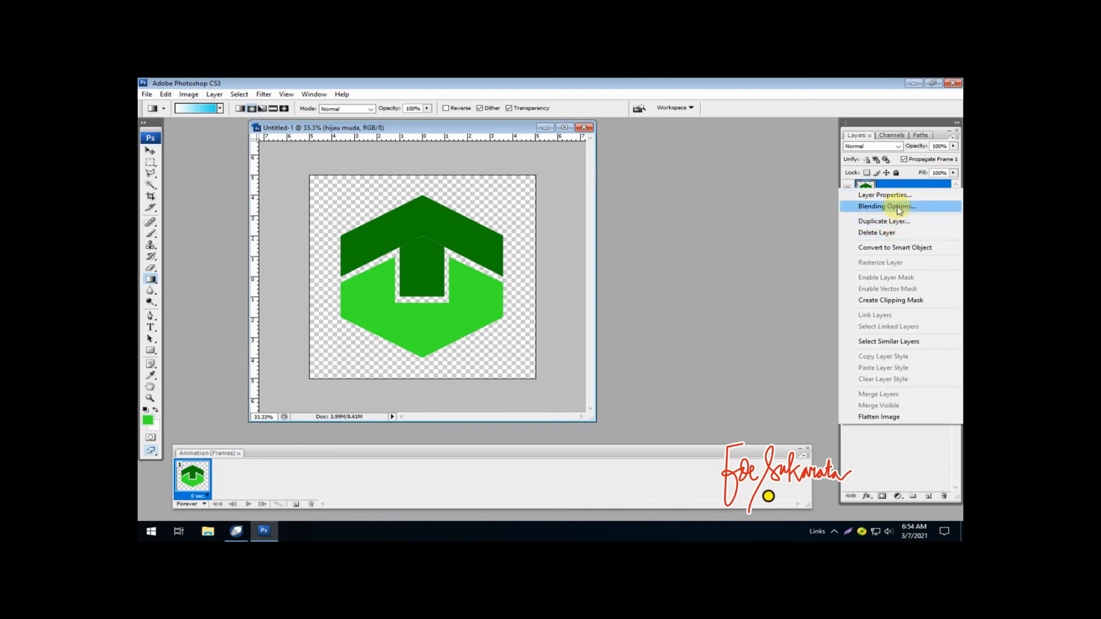
click(898, 208)
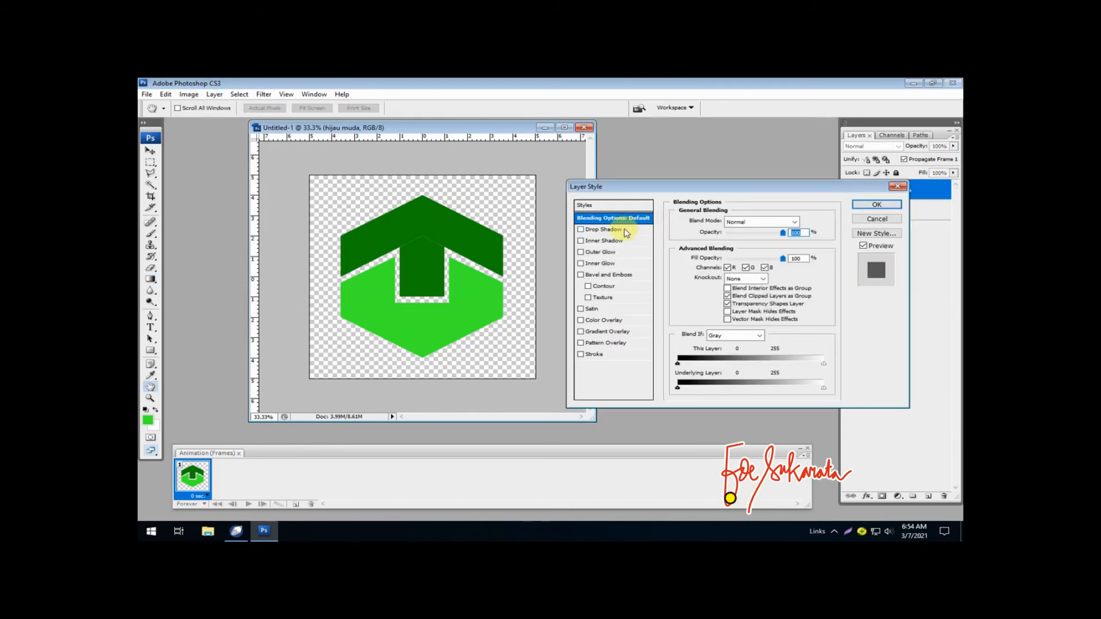
click(612, 255)
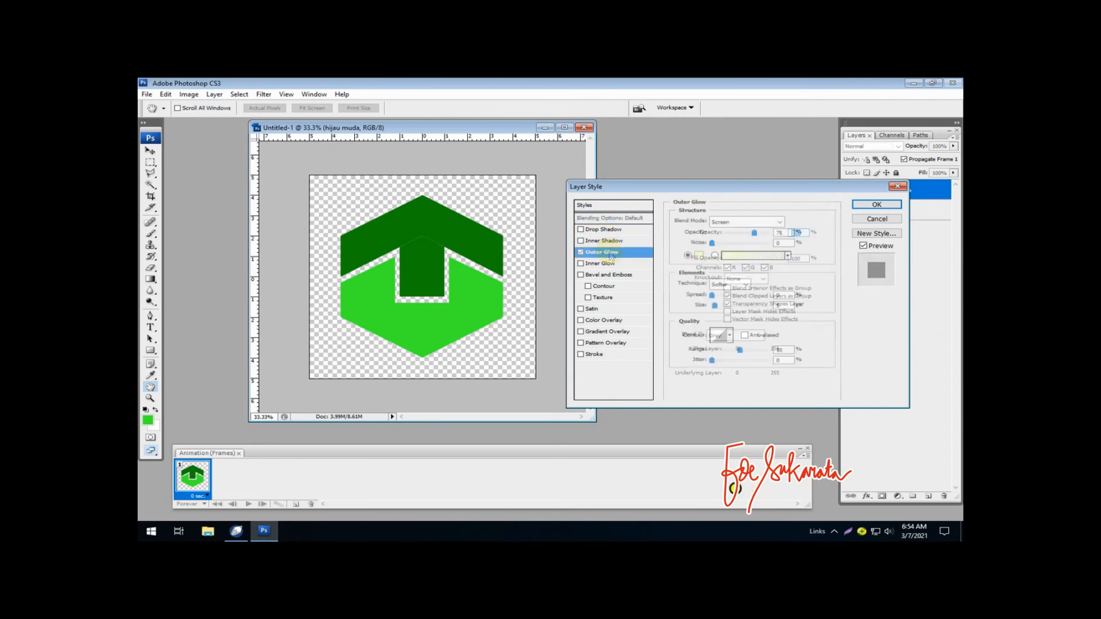
click(766, 225)
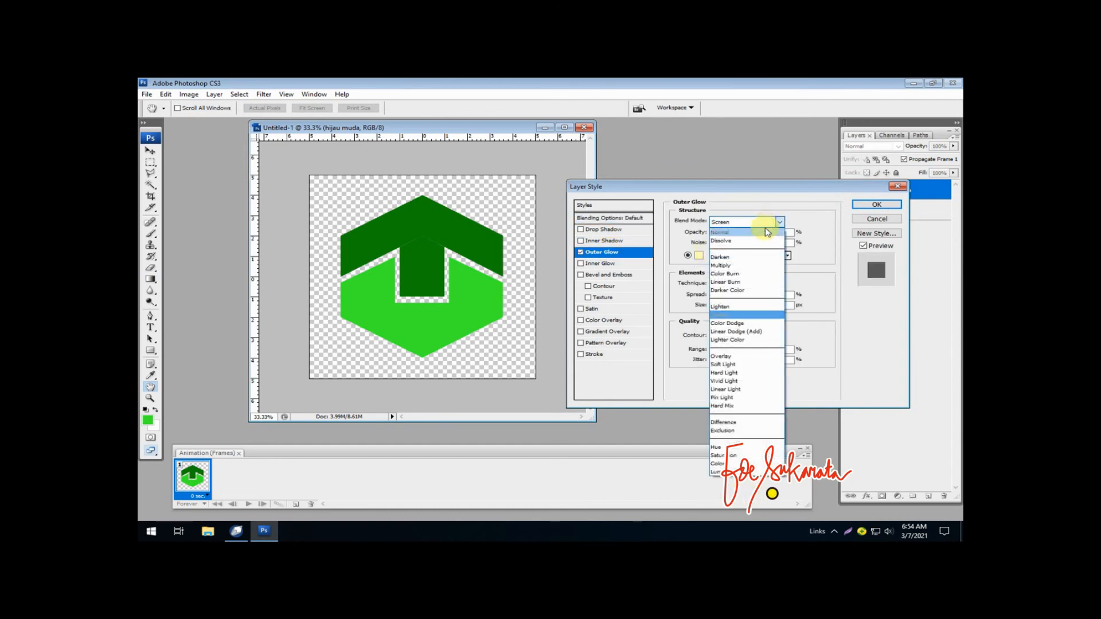
click(769, 232)
drag(755, 234, 769, 232)
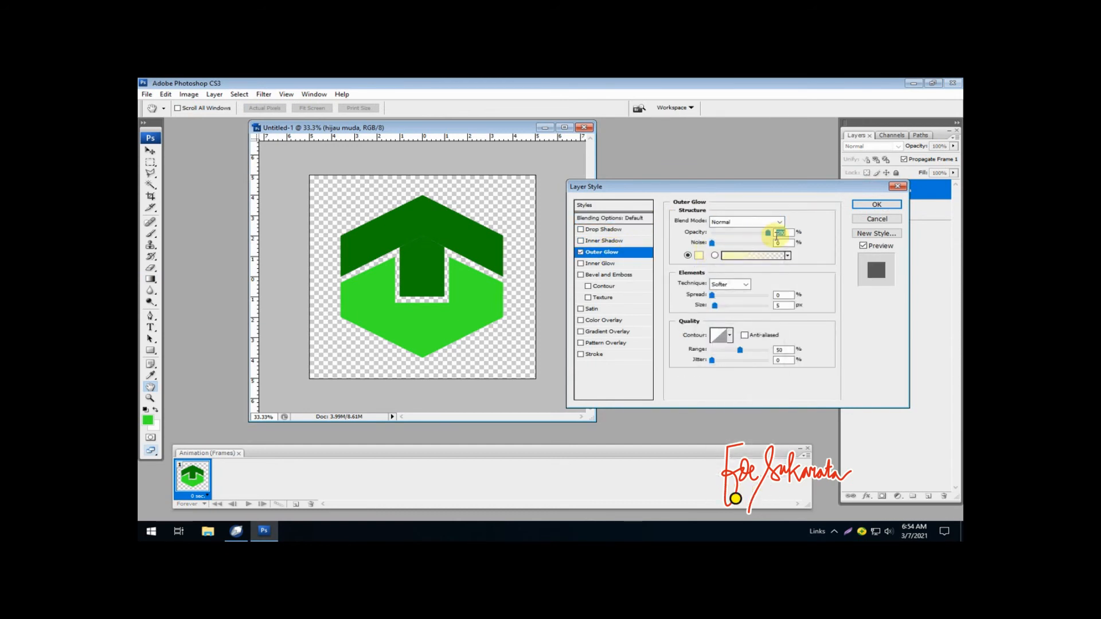
click(699, 255)
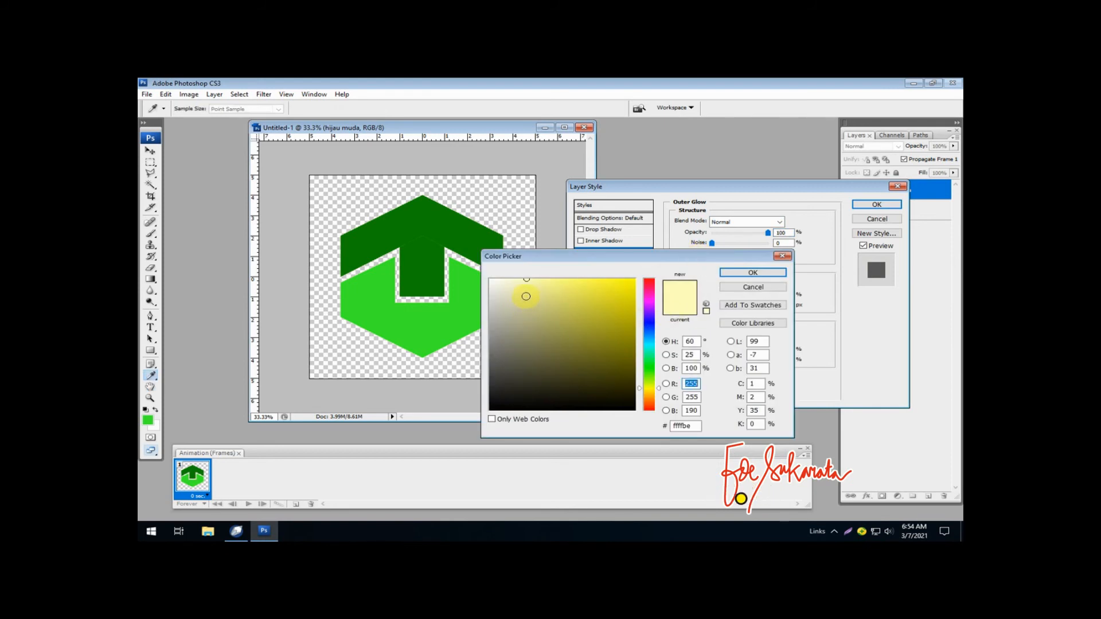
mouse_move(519, 374)
mouse_down()
mouse_move(491, 415)
mouse_move(472, 419)
mouse_up()
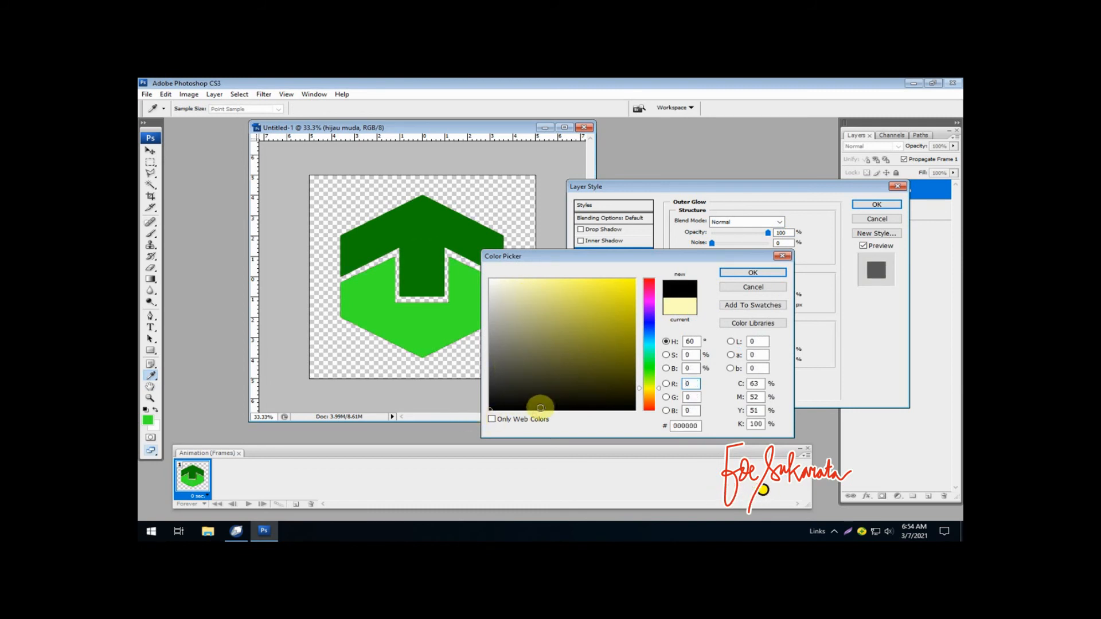
click(745, 273)
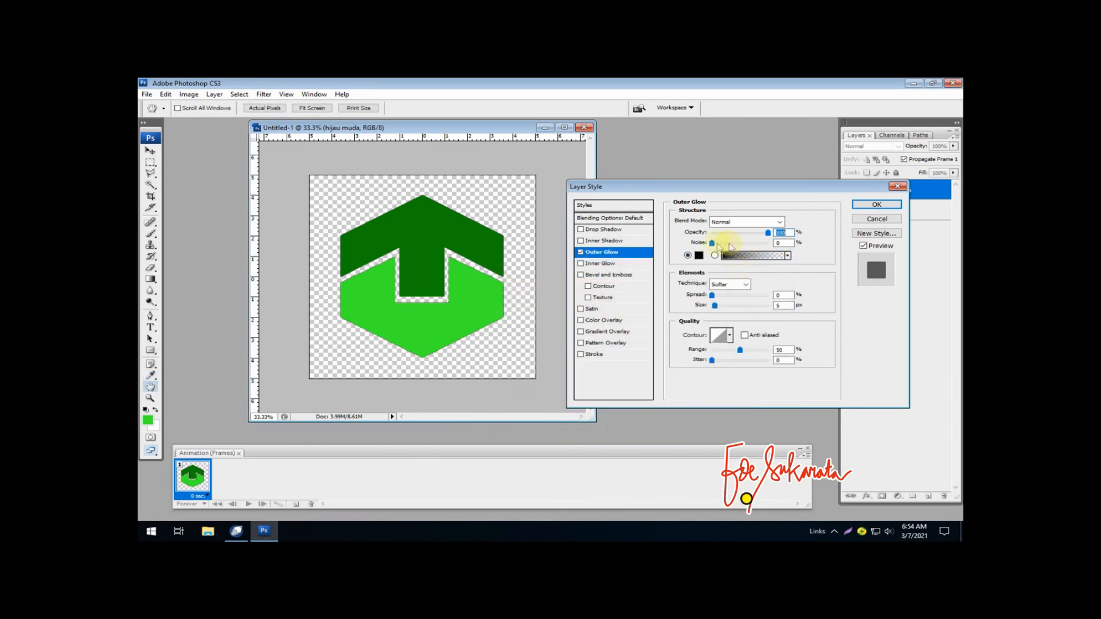
- Set the outer glow's spread to 100% and its size to 3 px
drag(712, 295, 775, 295)
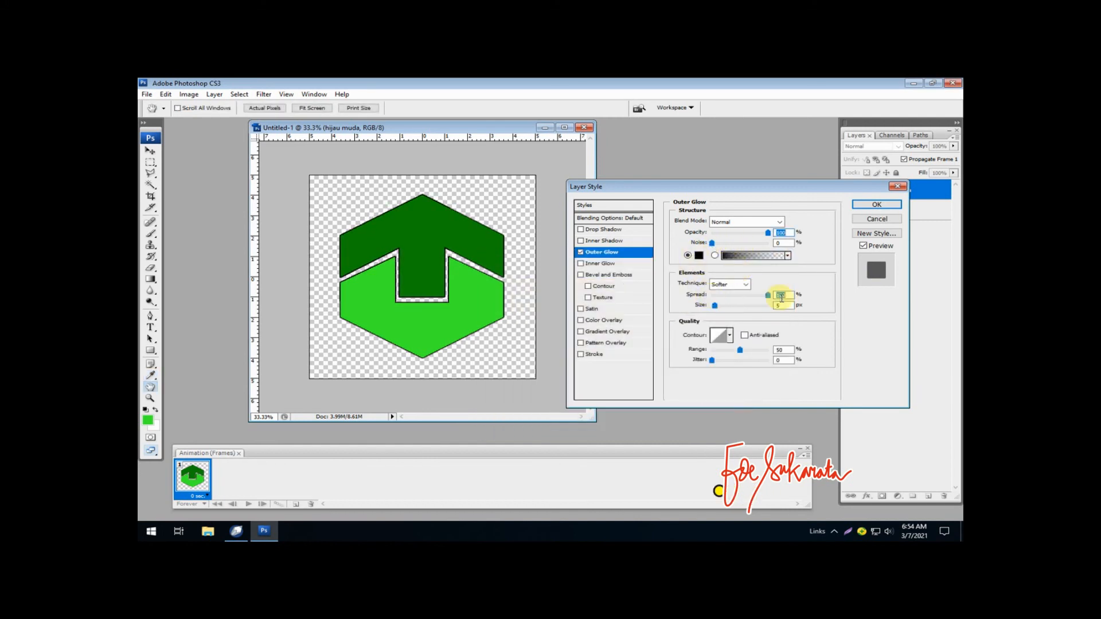
click(783, 305)
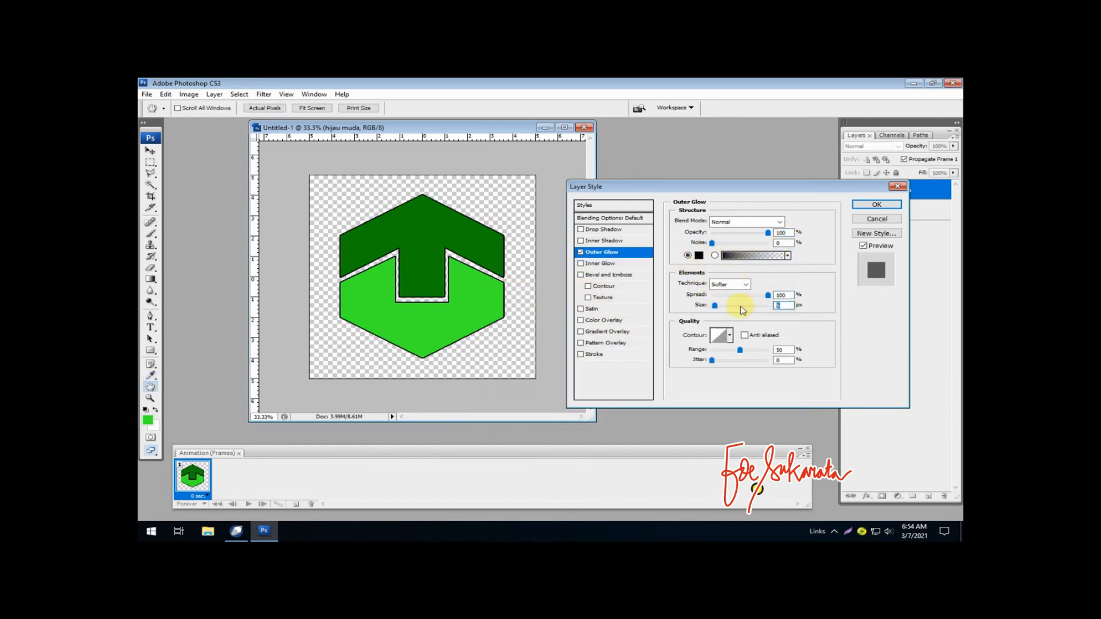
text(9)
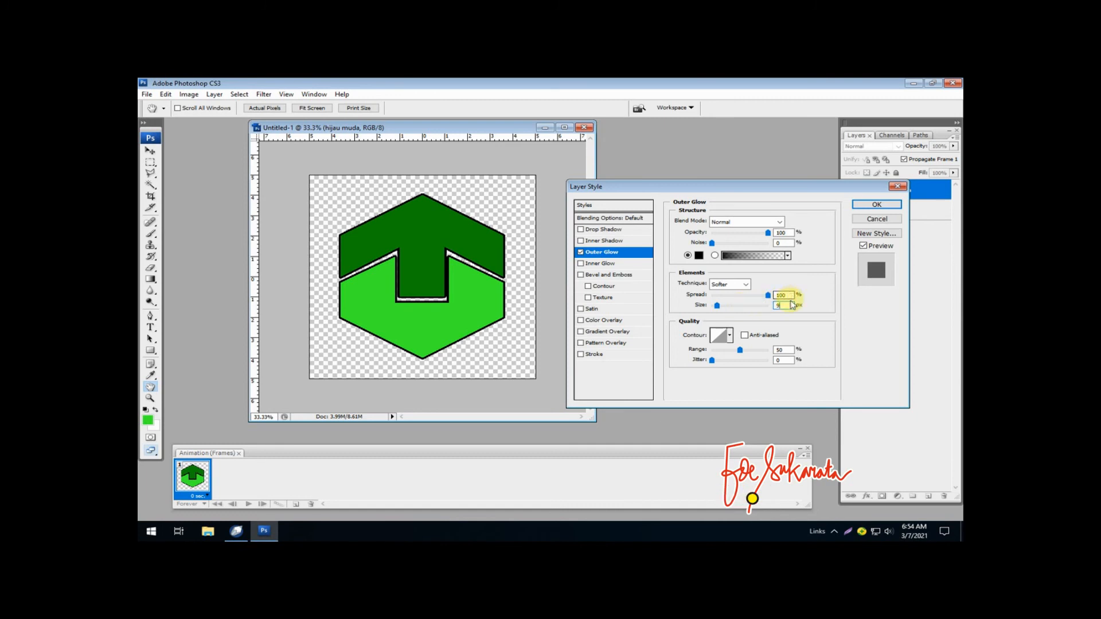
text(3)
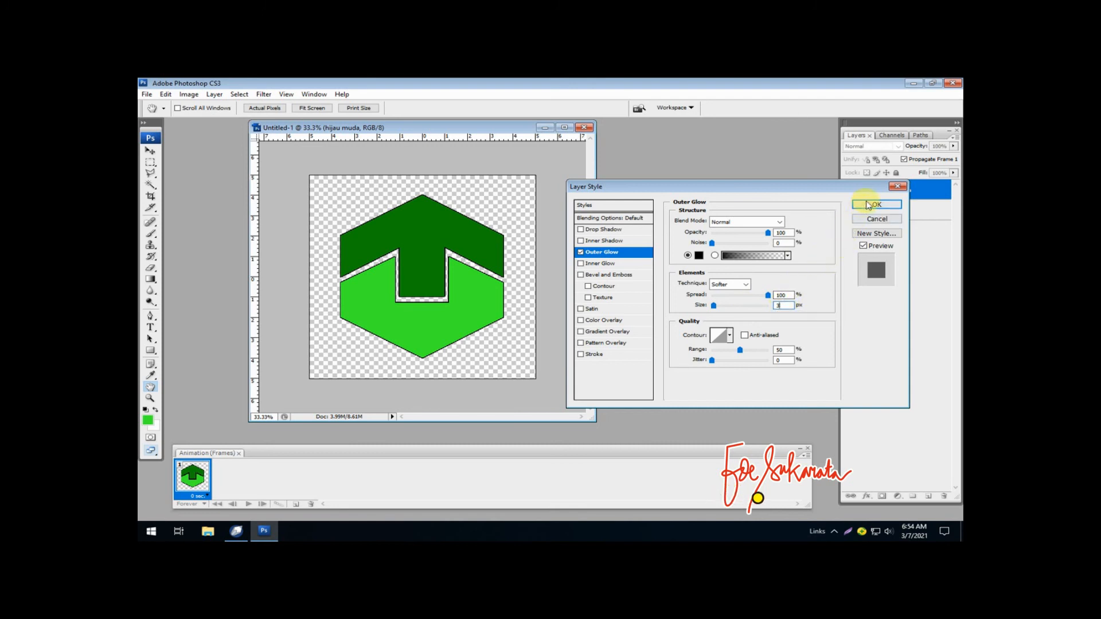
- Add a drop shadow to the logo in grey #9e9797 with Normal blend mode, 100% opacity and 33 px distance, and apply the layer style
click(609, 231)
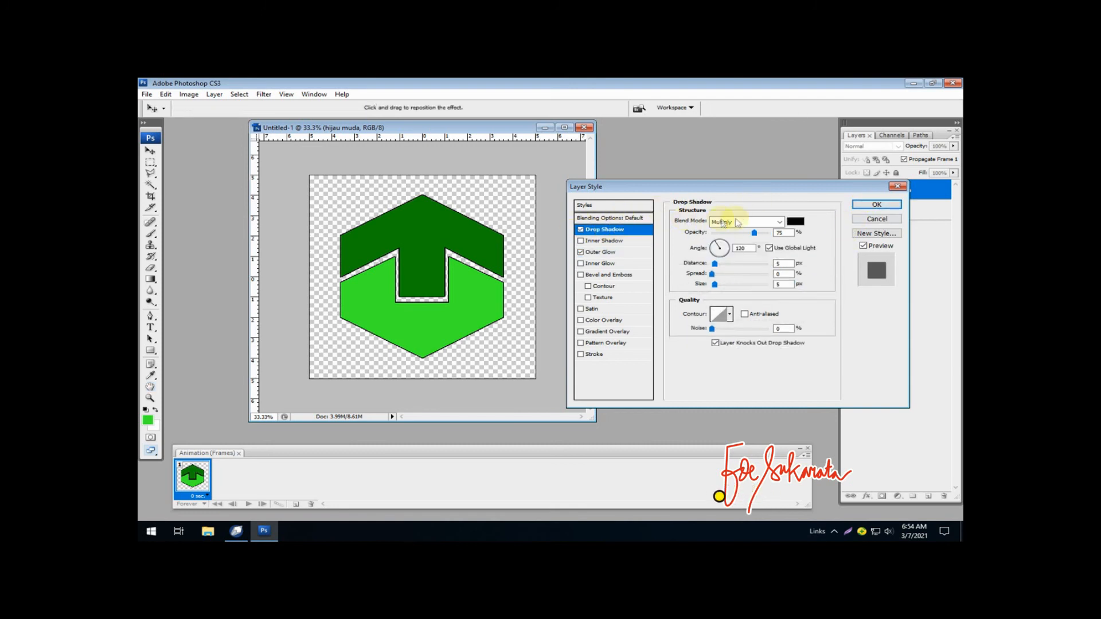
click(795, 222)
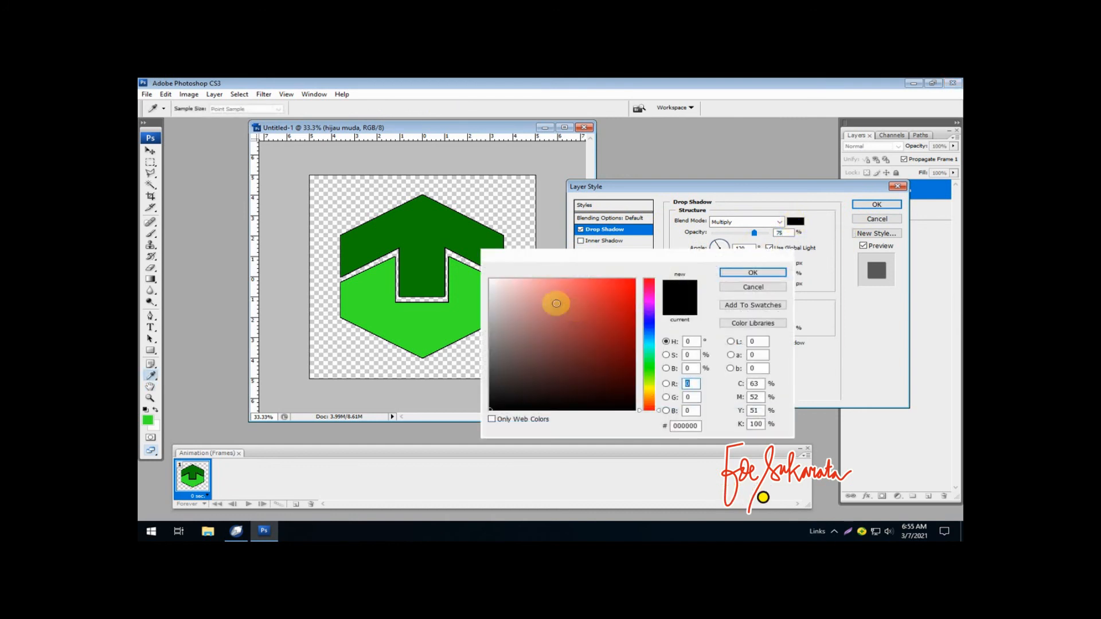
click(753, 274)
click(780, 224)
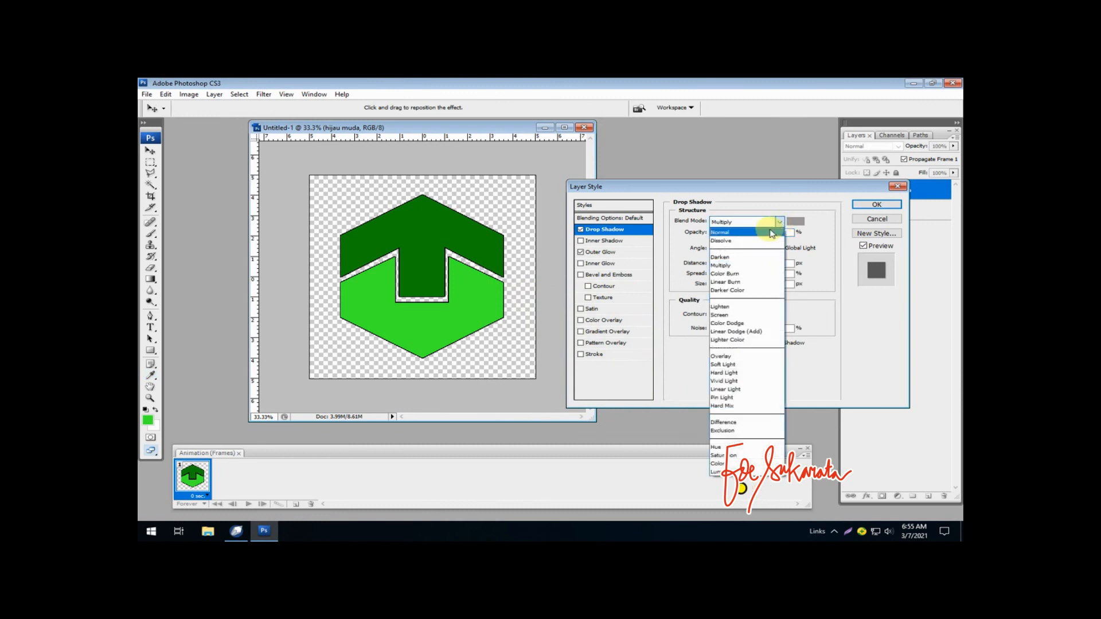
click(768, 225)
drag(755, 233, 768, 233)
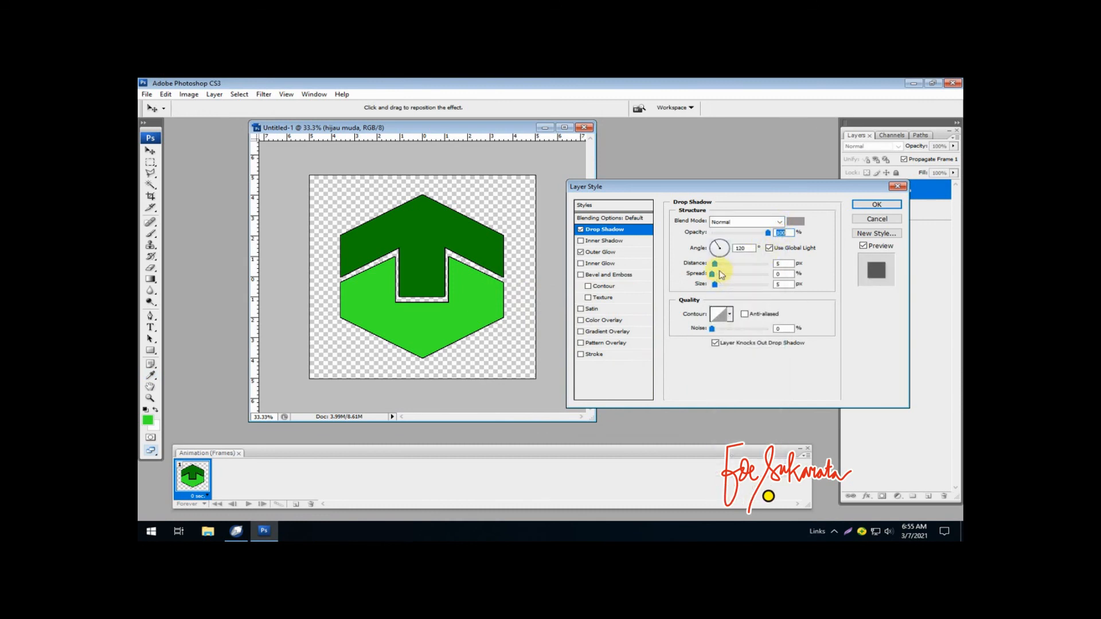
mouse_move(717, 267)
mouse_down()
mouse_move(731, 265)
mouse_move(732, 277)
mouse_move(714, 277)
mouse_up()
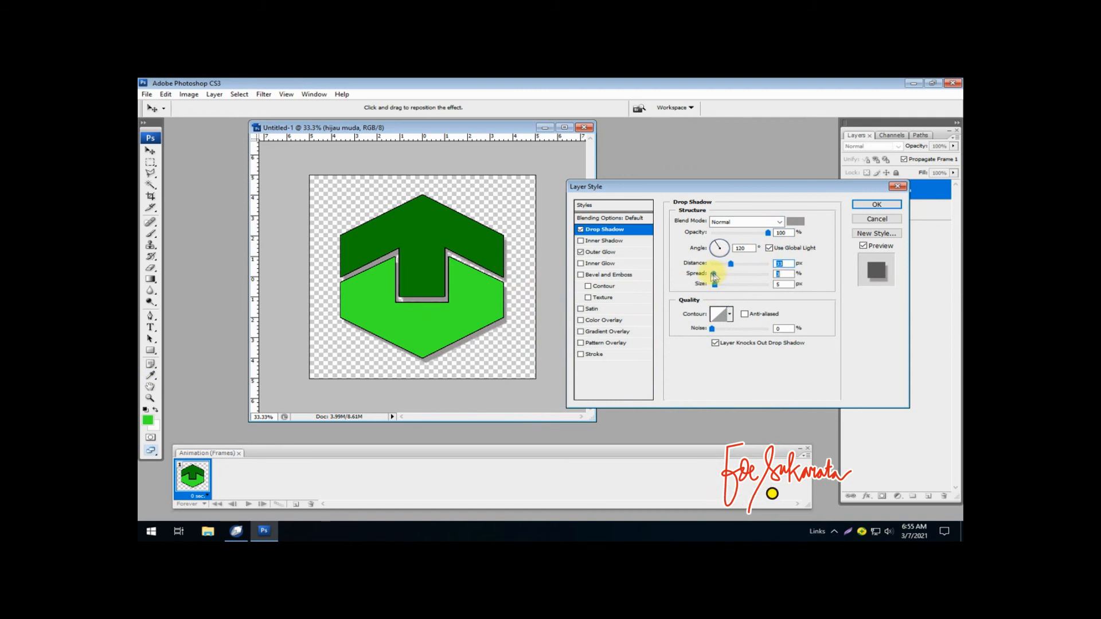
click(877, 206)
- Show the latar layer again and reduce the logo's drop shadow distance to about 14 px
click(848, 240)
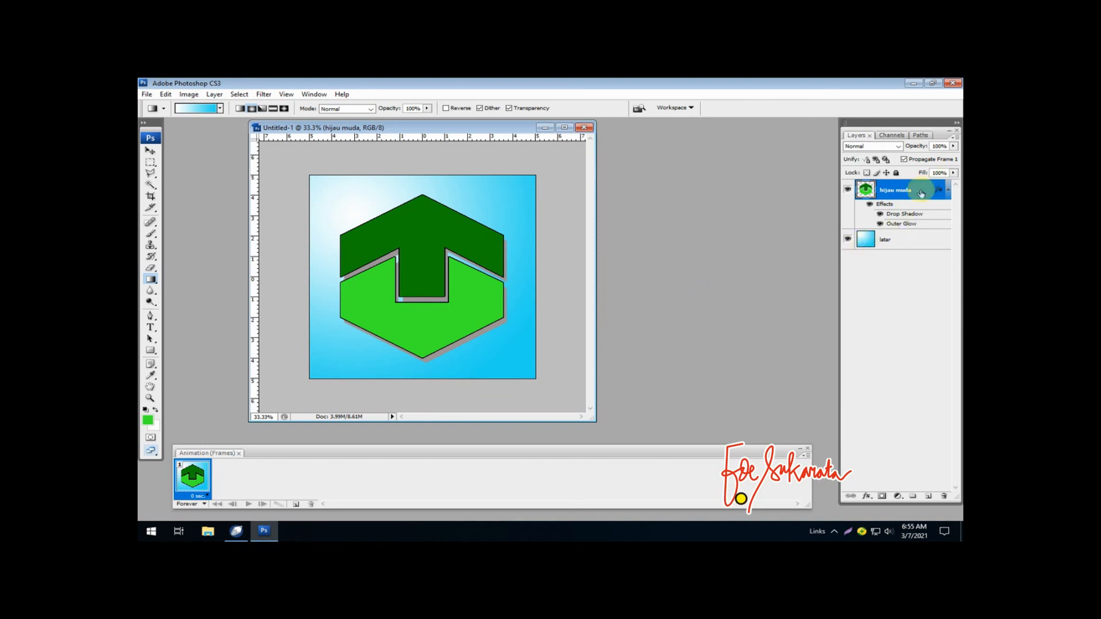
right_click(897, 194)
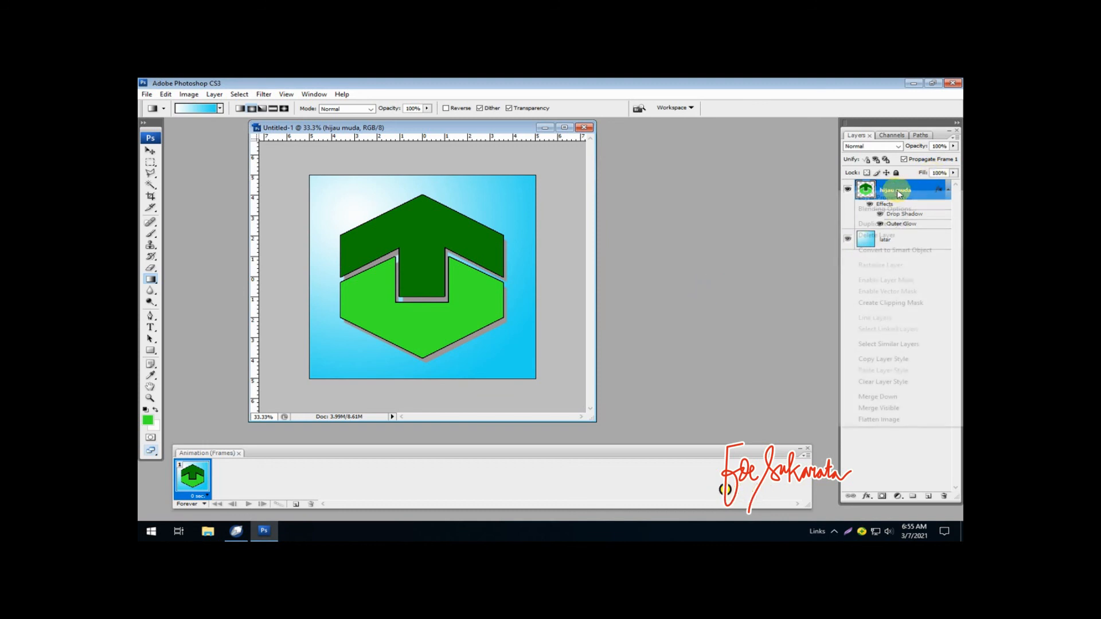
click(890, 211)
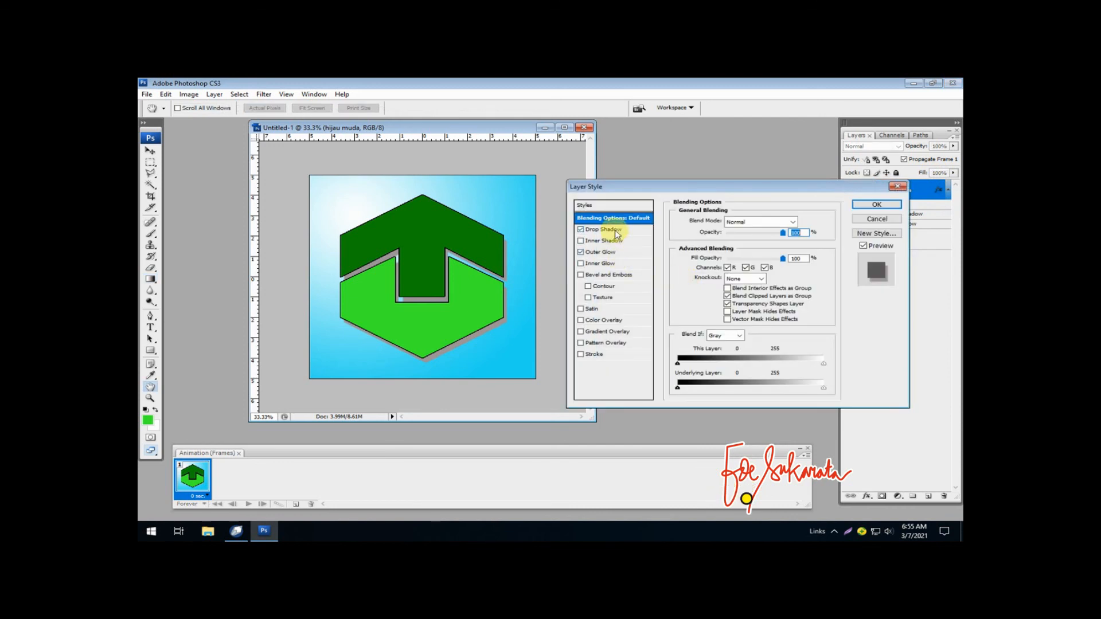
click(614, 230)
drag(732, 267, 722, 267)
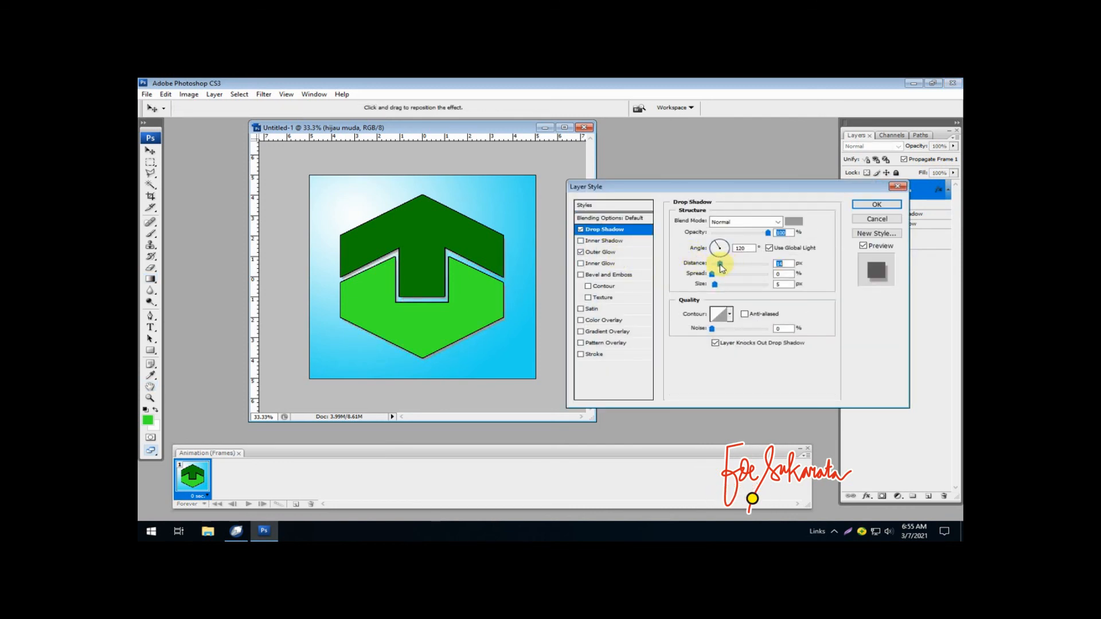
click(875, 205)
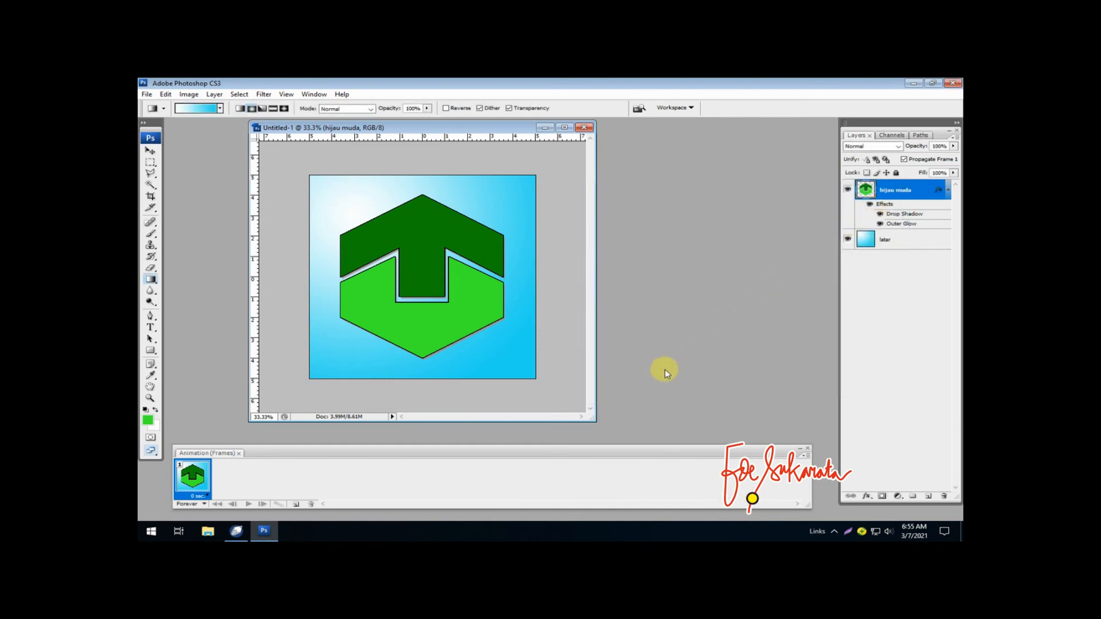